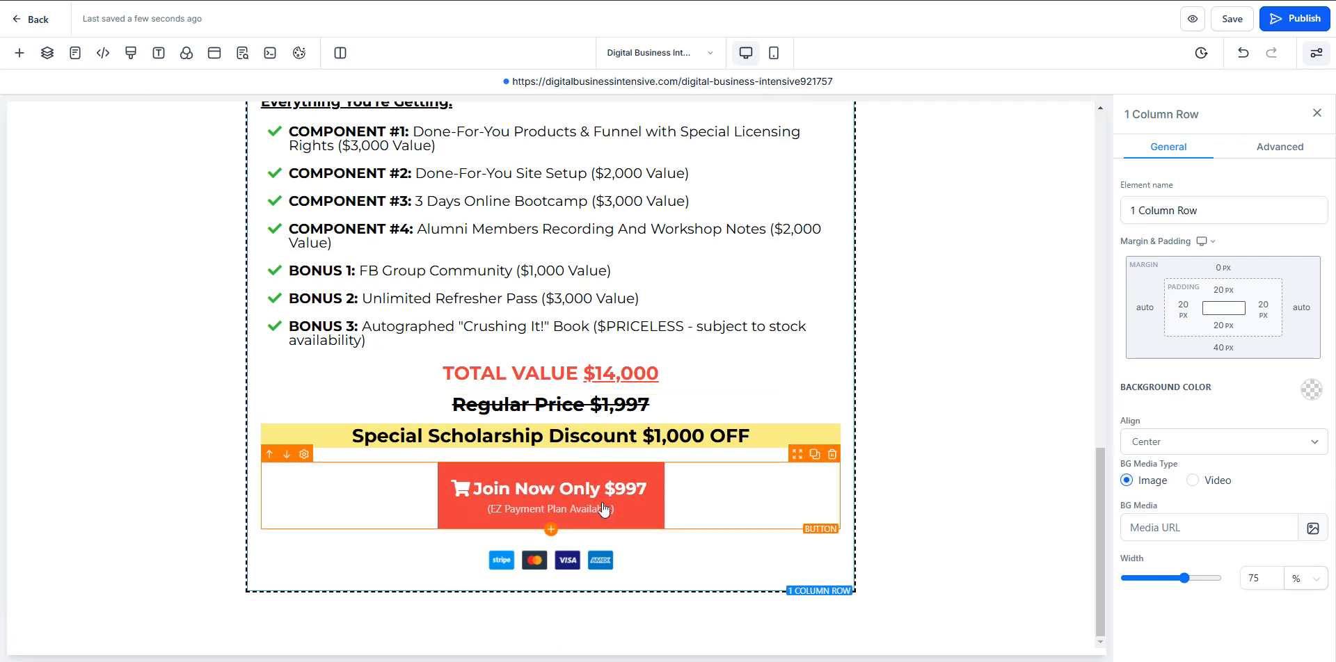
- Search the elements for "faq" and place an FAQ element below the Join Now button in the existing row
left_click(19, 61)
double_click(205, 150)
key("BackSpace")
scroll(342, 362, "down", 2)
scroll(342, 362, "down", 6)
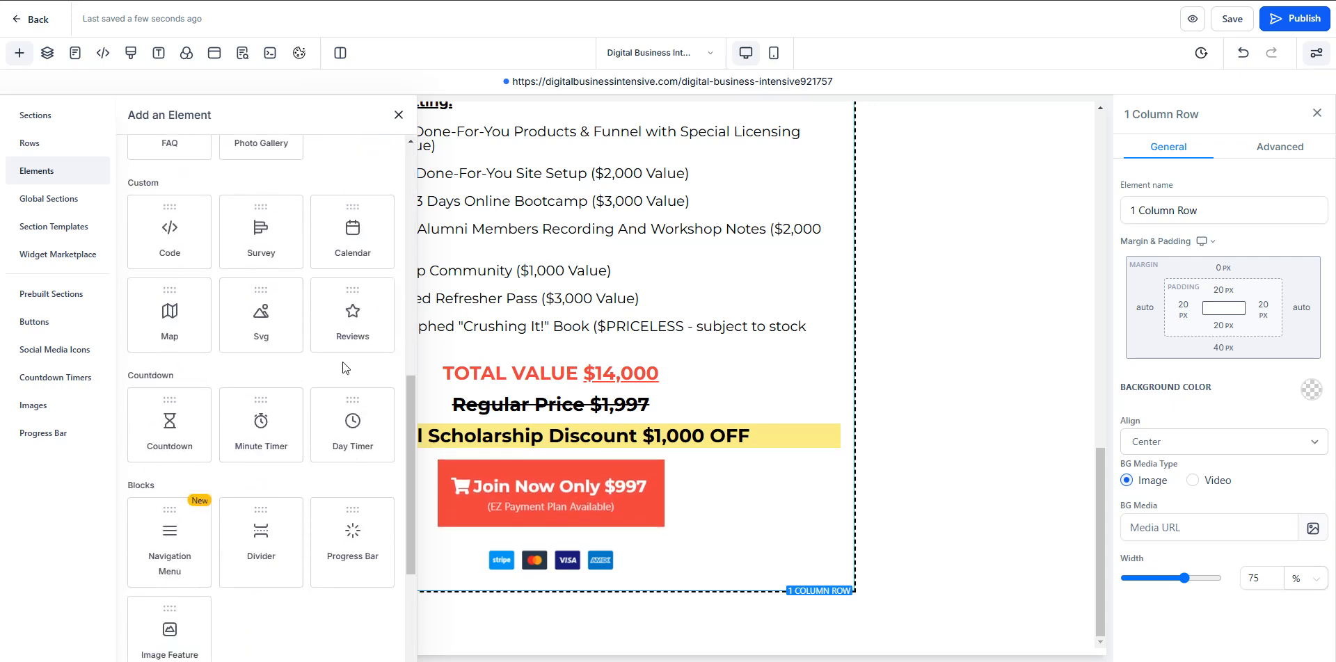
scroll(338, 357, "down", 3)
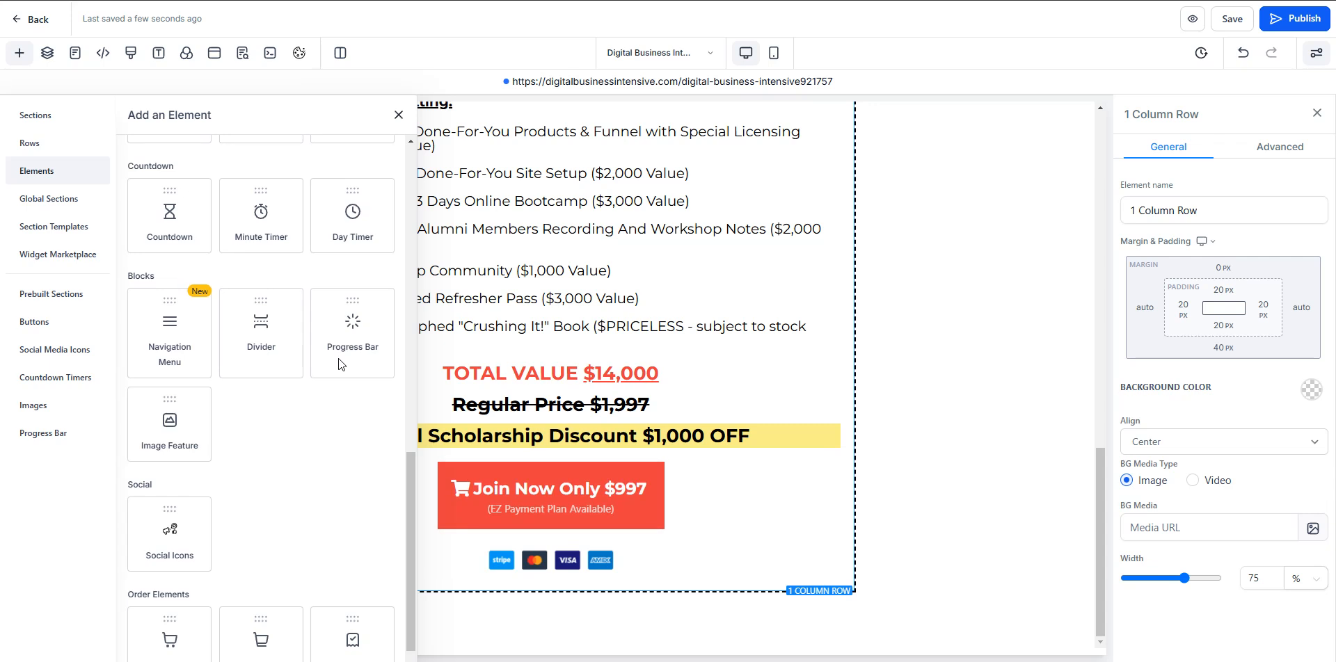
left_click_drag(402, 503, 296, 139)
left_click(289, 155)
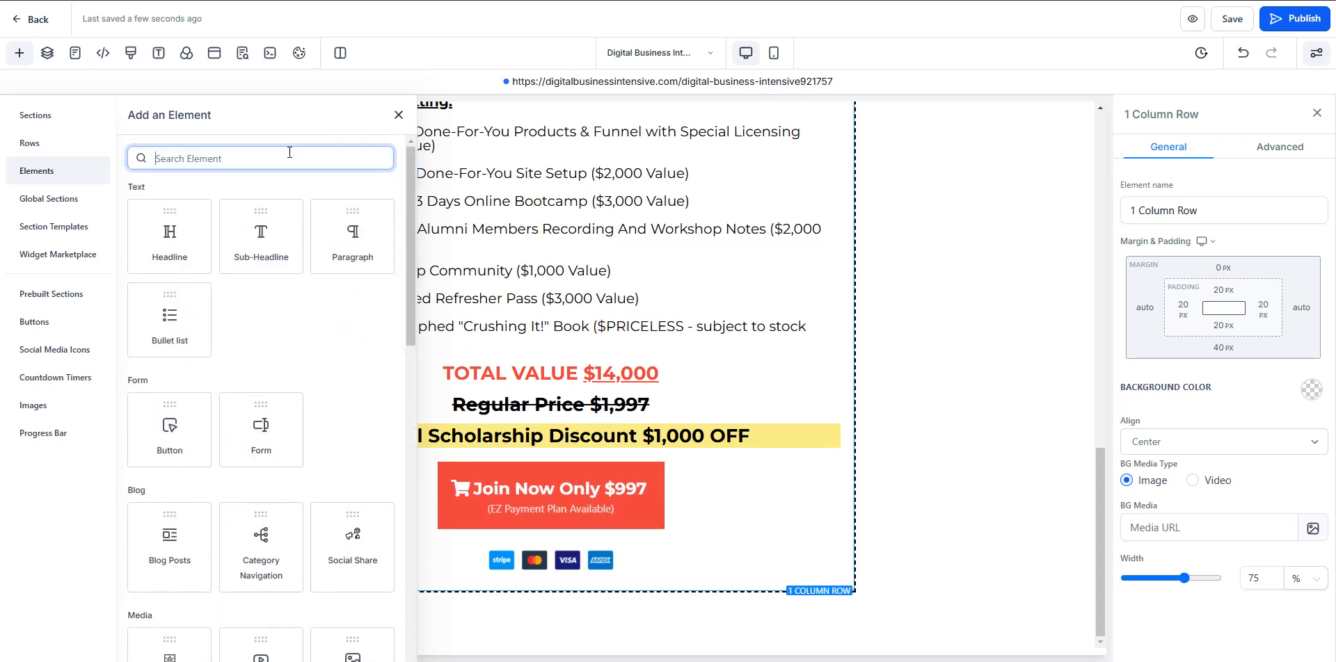
type("faq")
left_click_drag(174, 245, 715, 602)
scroll(661, 417, "down", 2)
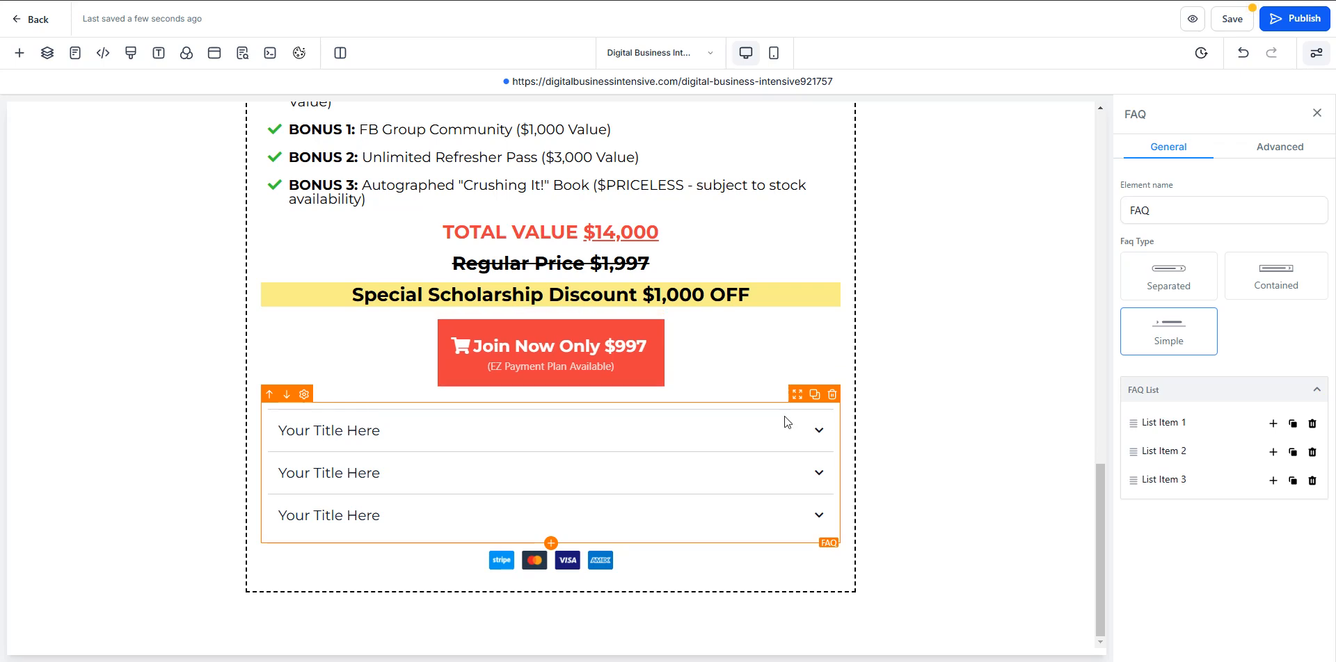
left_click_drag(797, 400, 765, 446)
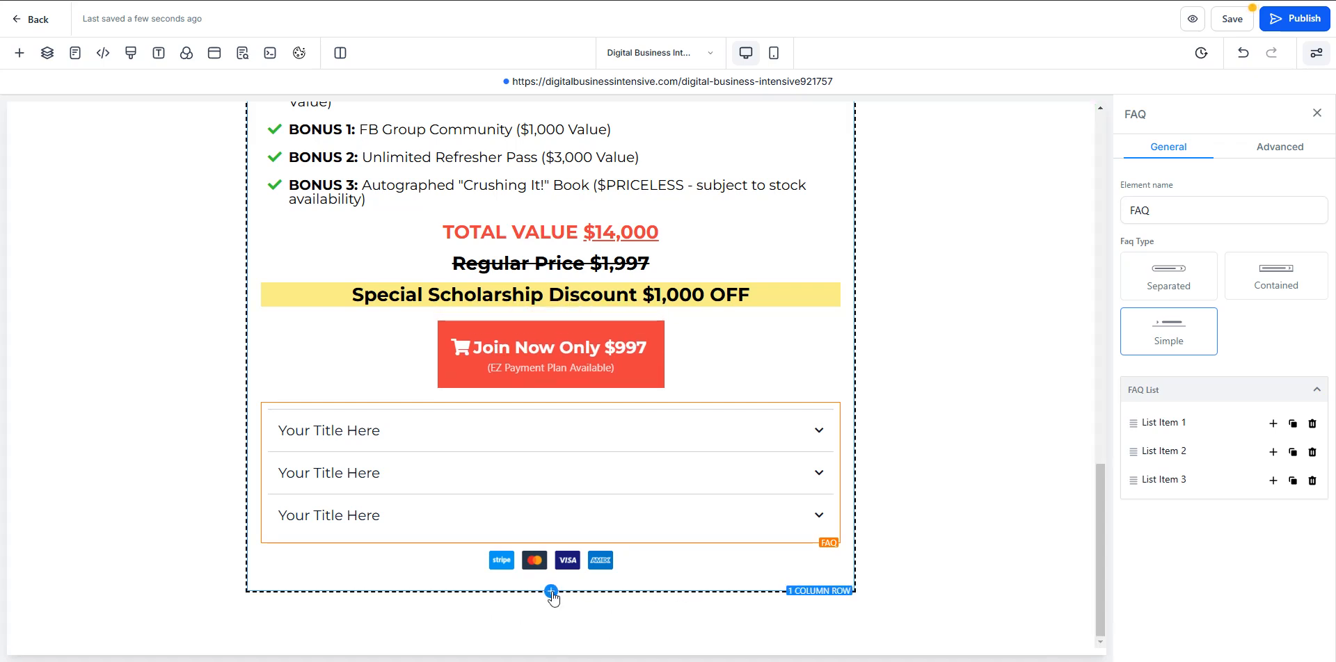
- Add a one-column row beneath the pricing row and move the FAQ element into it
left_click(551, 591)
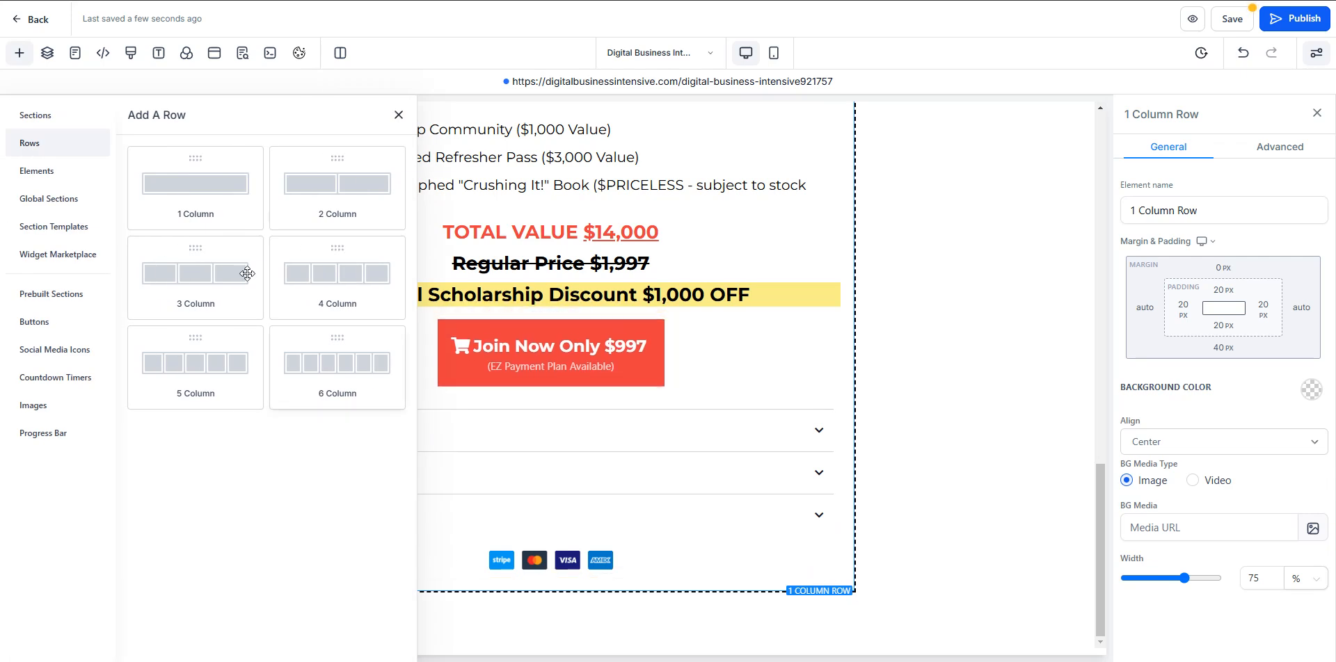
left_click(231, 200)
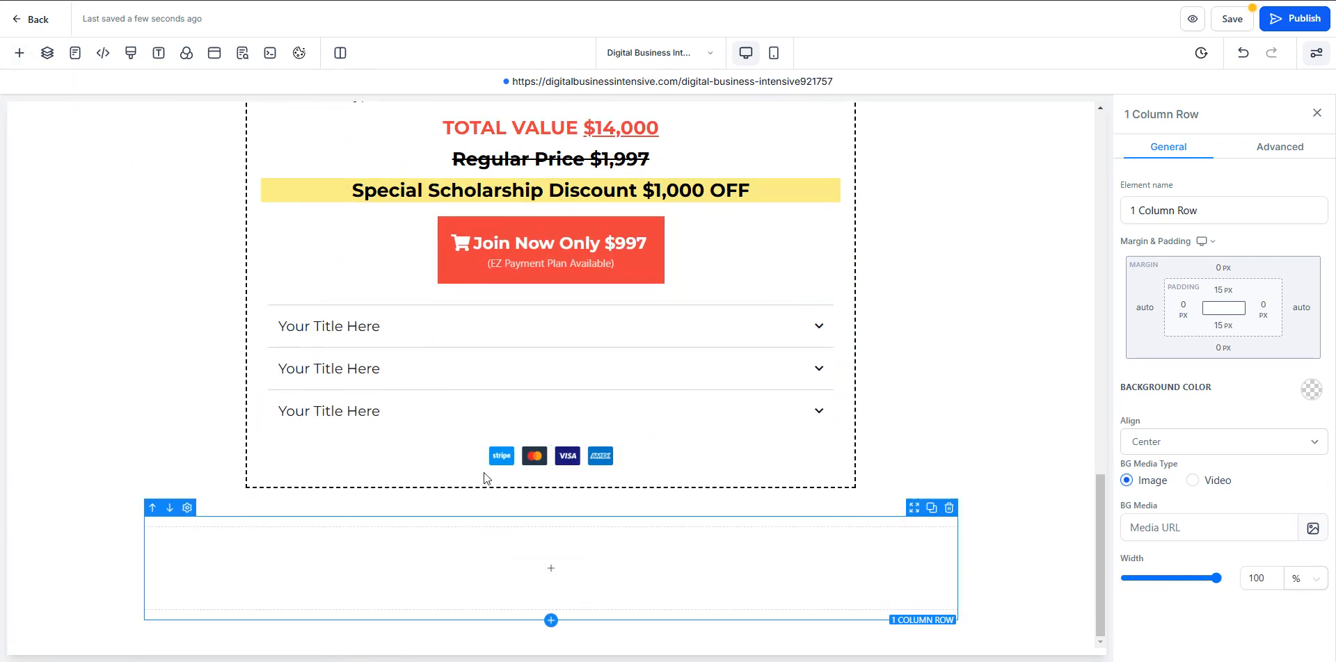
left_click_drag(793, 320, 728, 566)
- Set the new row's top and bottom padding to 10 px each
left_click(268, 448)
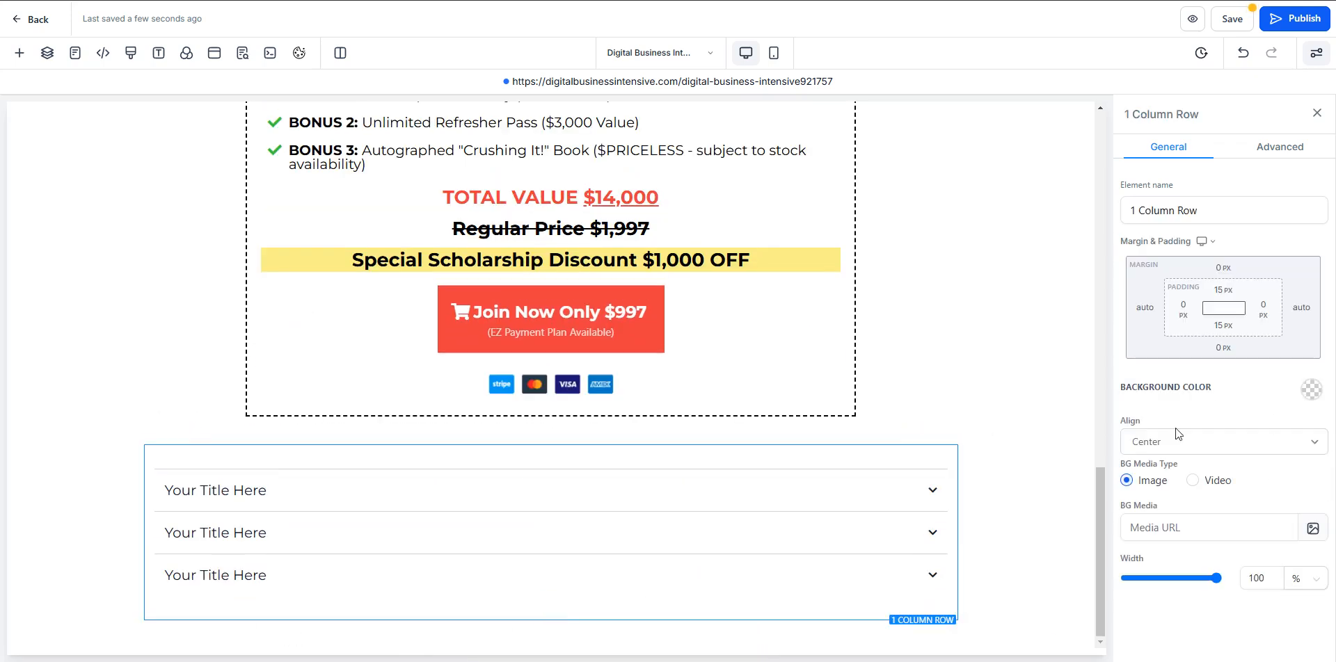
left_click(1223, 290)
left_click(1149, 350)
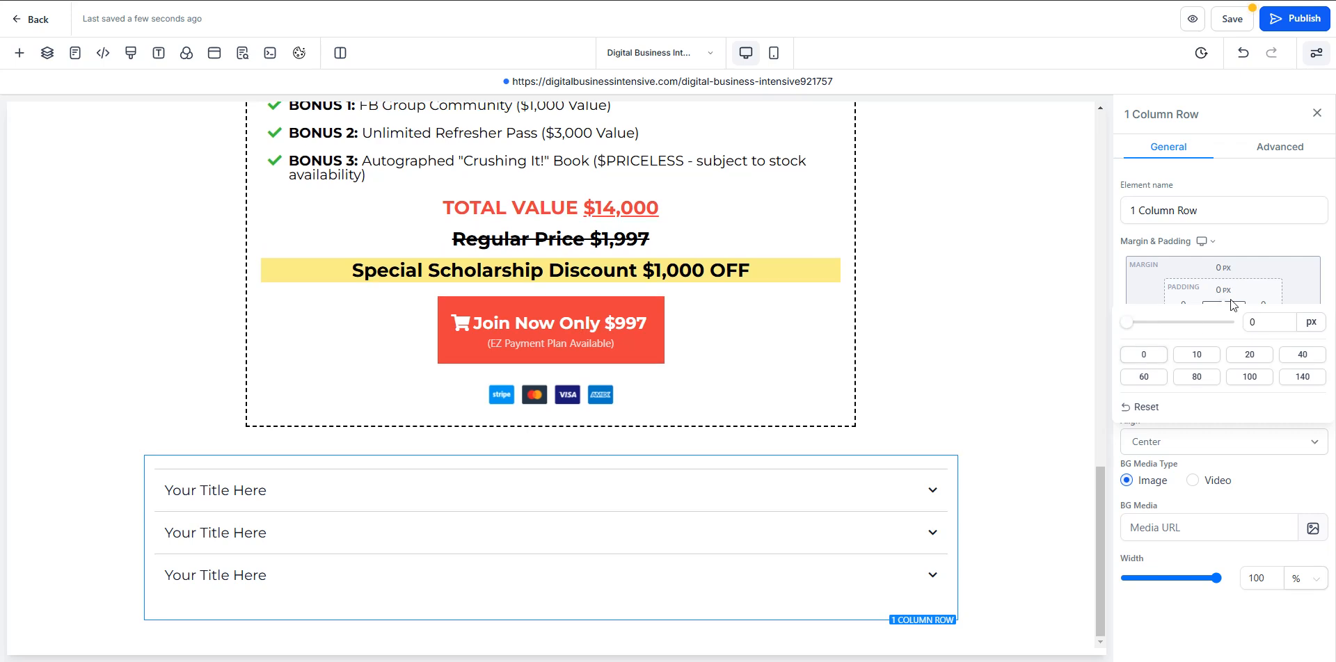
left_click(1265, 309)
left_click(1245, 294)
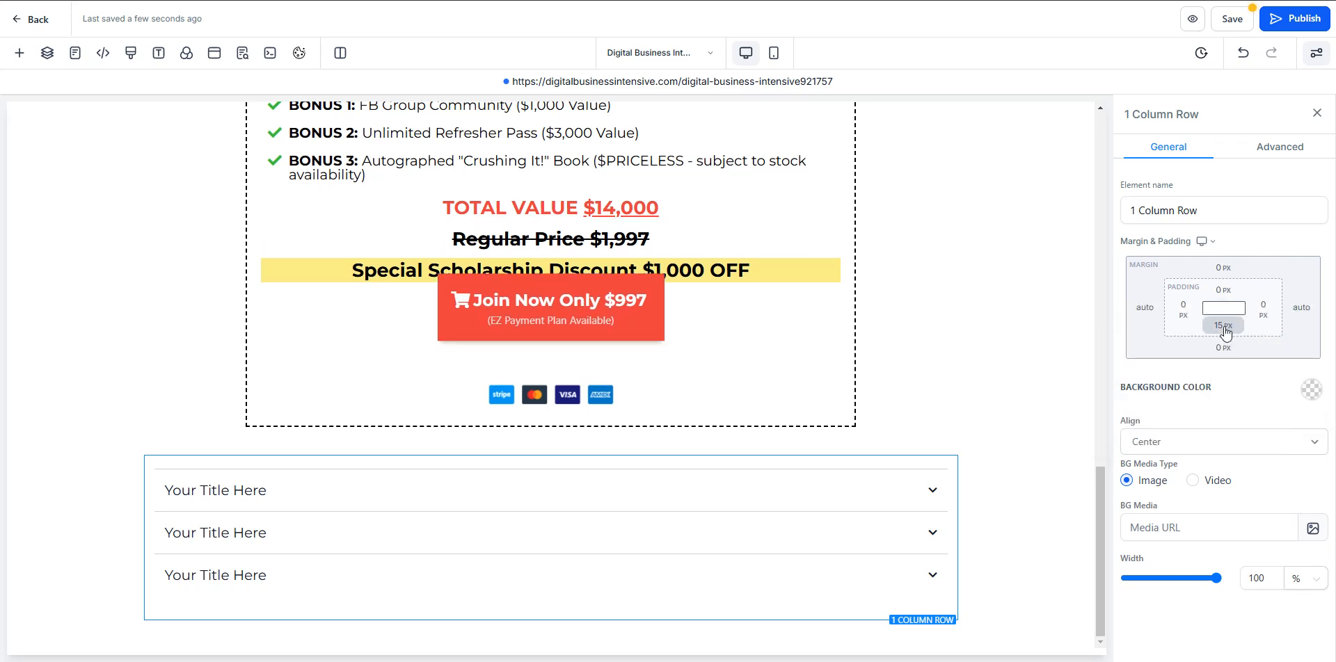
left_click(1224, 290)
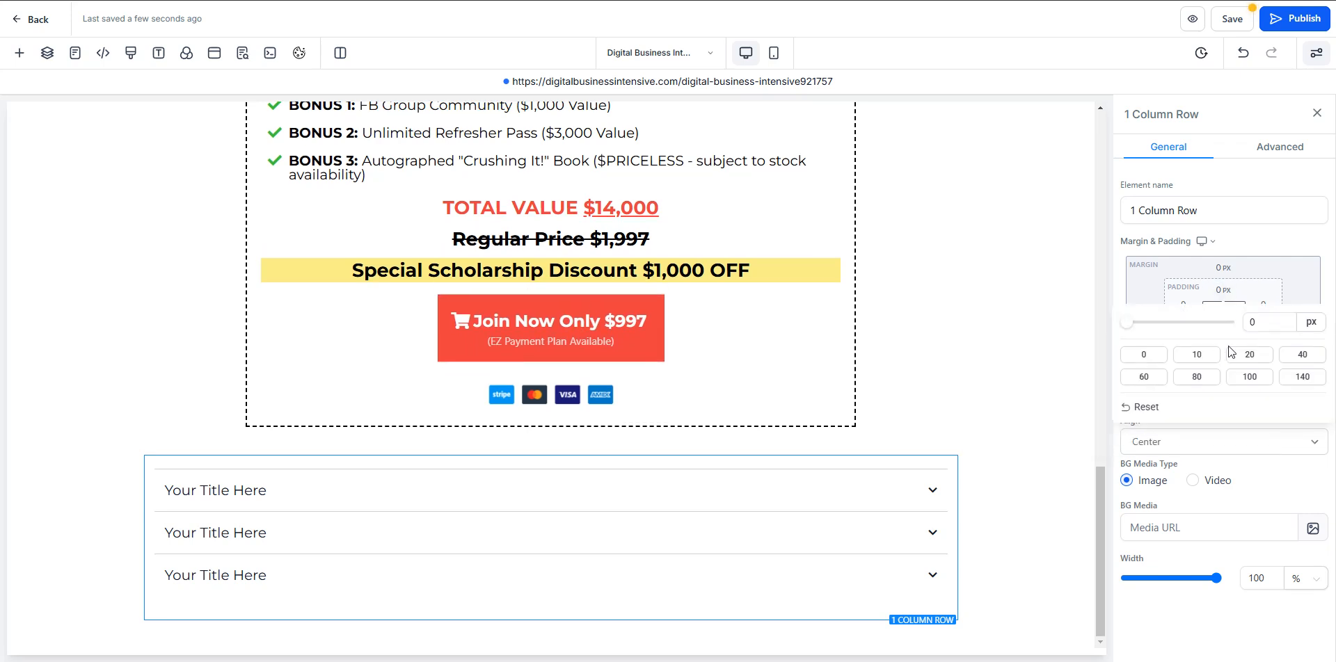
left_click(1205, 354)
left_click(1240, 282)
left_click(1223, 325)
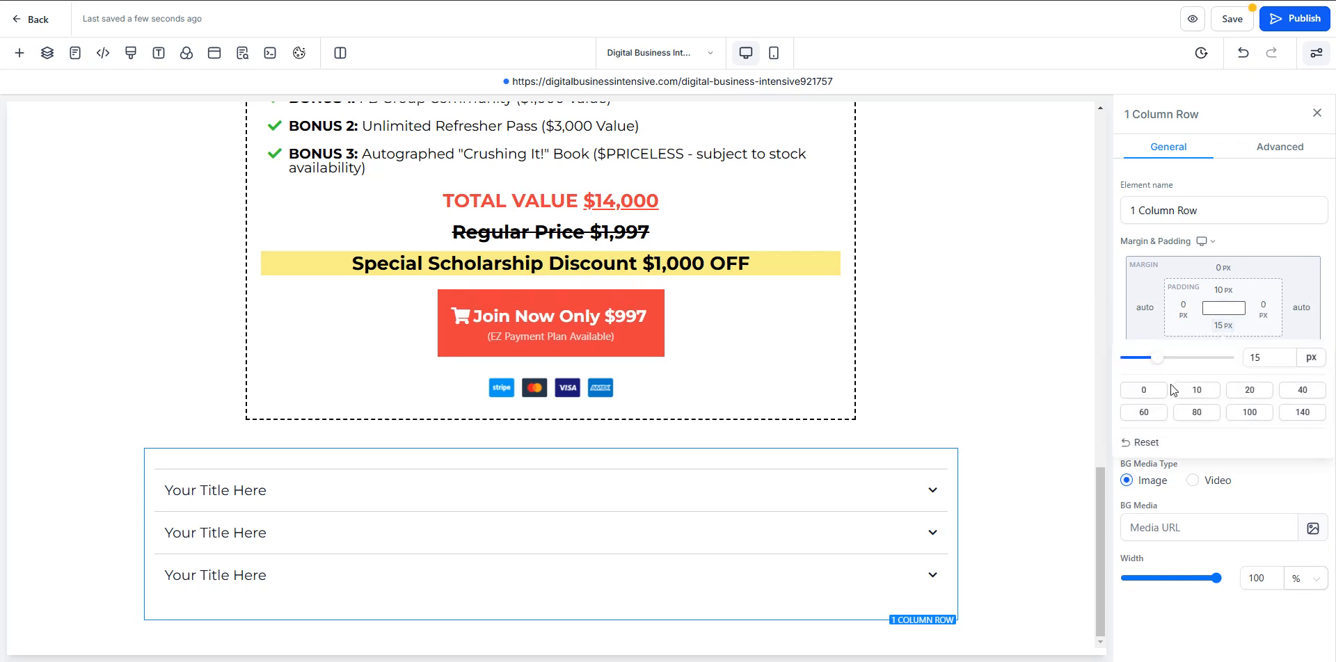
left_click(1196, 389)
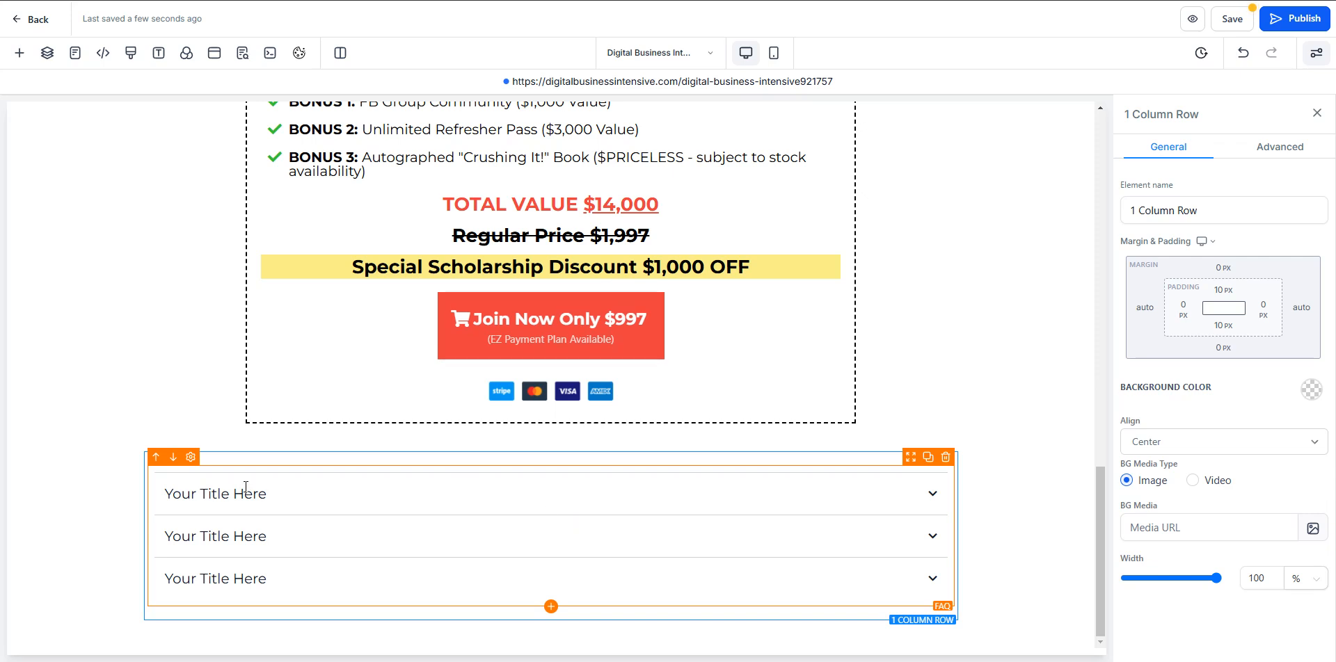
- Try the Separated, Contained and Simple types on the FAQ element, settling on Separated
left_click(299, 478)
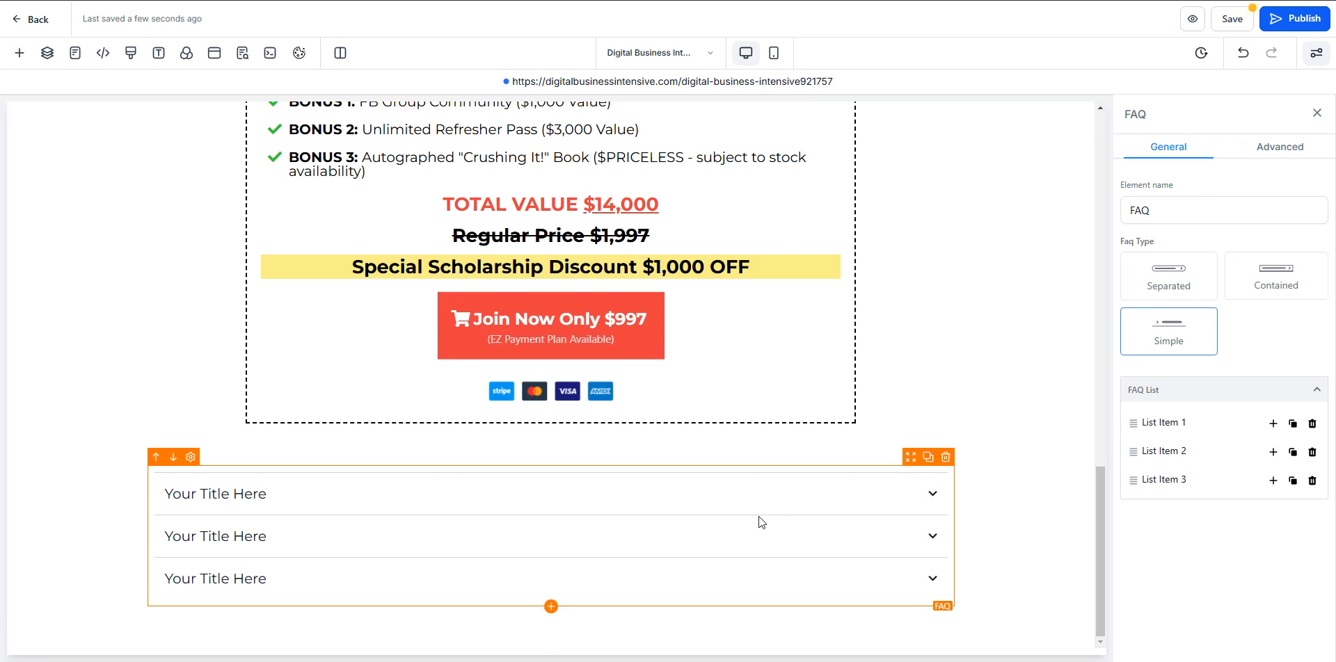
left_click(1160, 282)
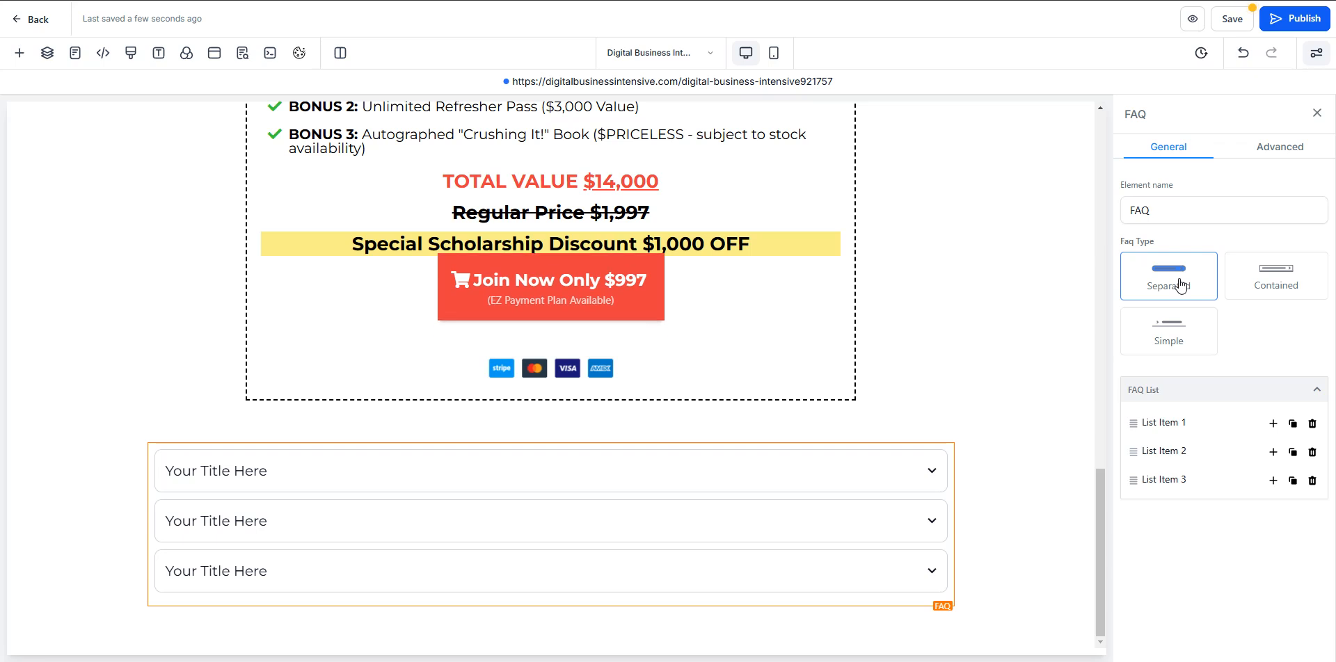
left_click(1300, 287)
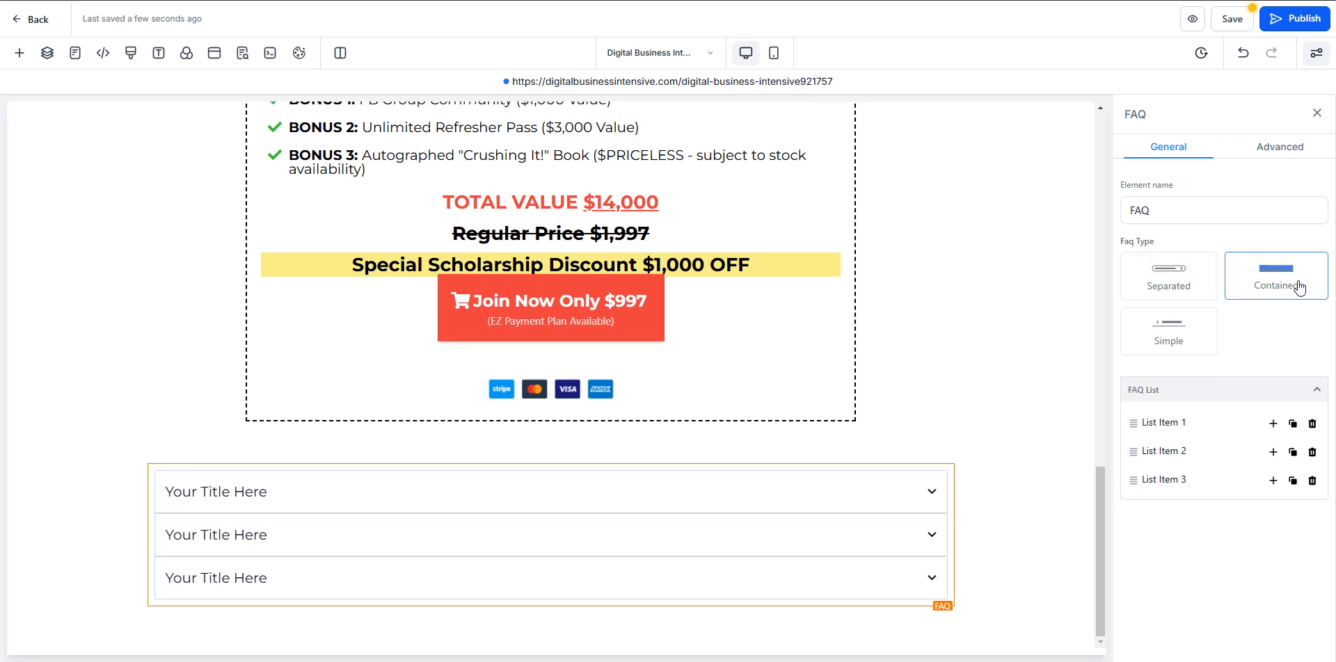
left_click(1186, 324)
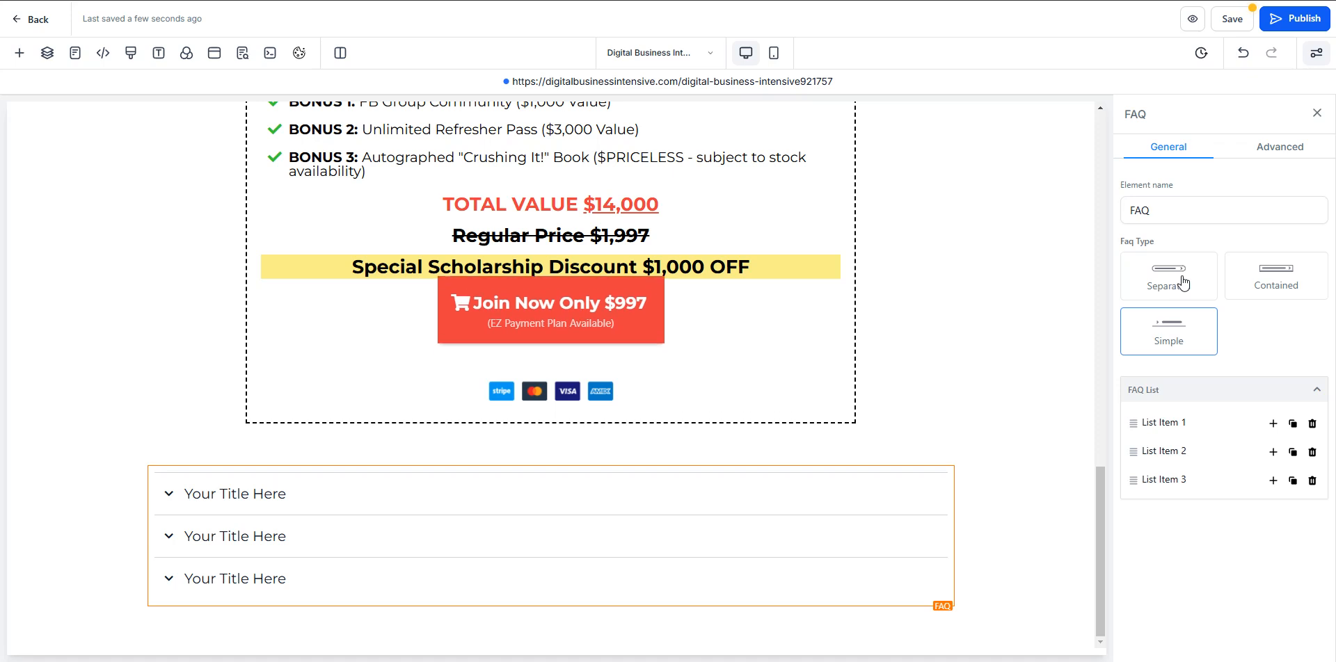
left_click(1182, 282)
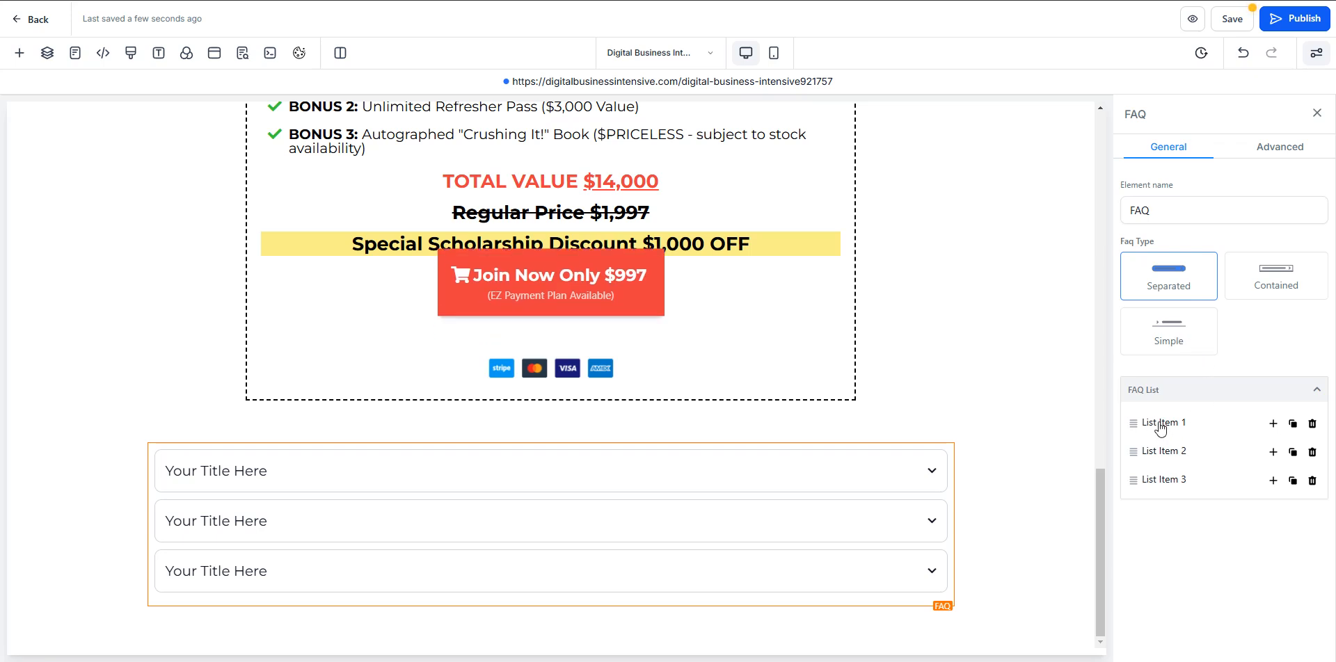
- Delete the third and second FAQ list items and expand the remaining List Item 1 for editing
left_click(1312, 482)
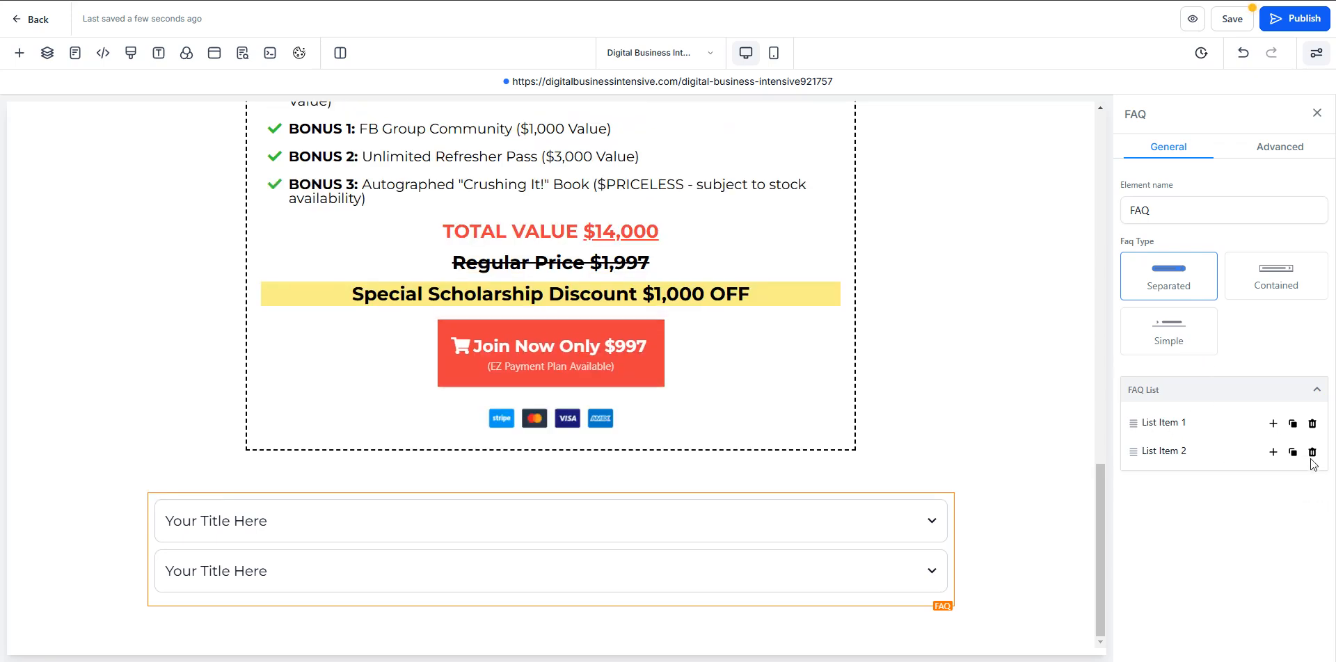
left_click(1312, 452)
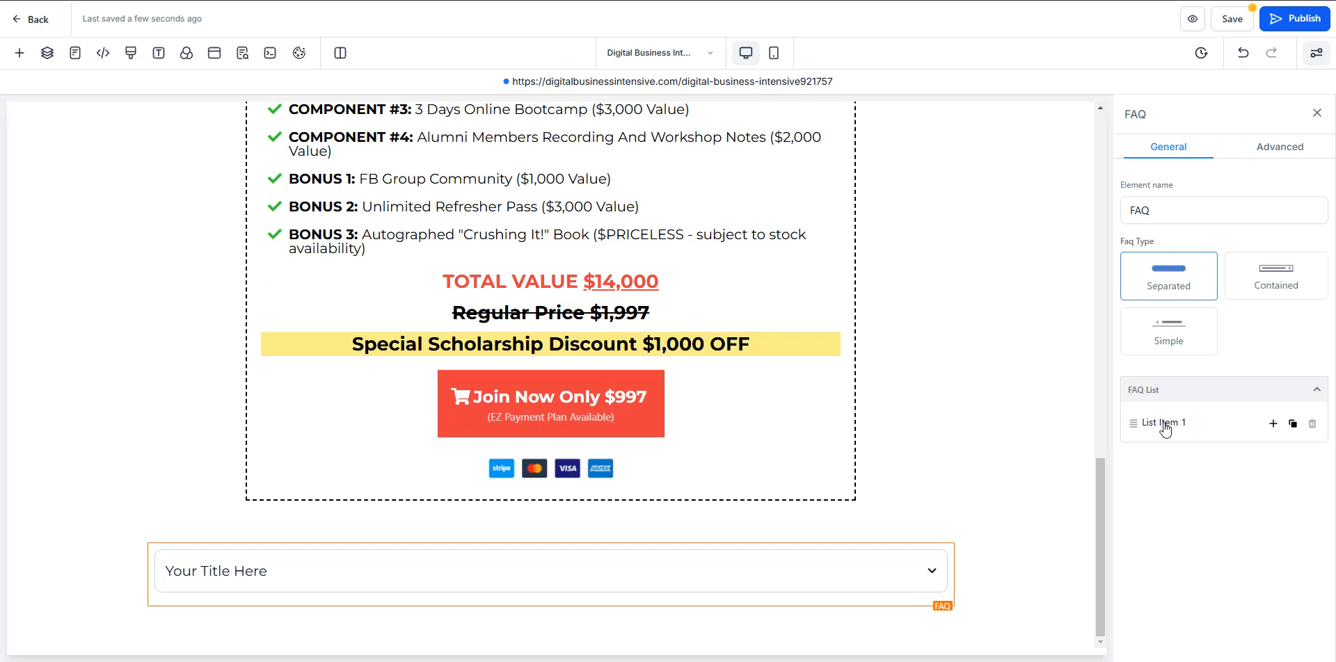
left_click(1174, 428)
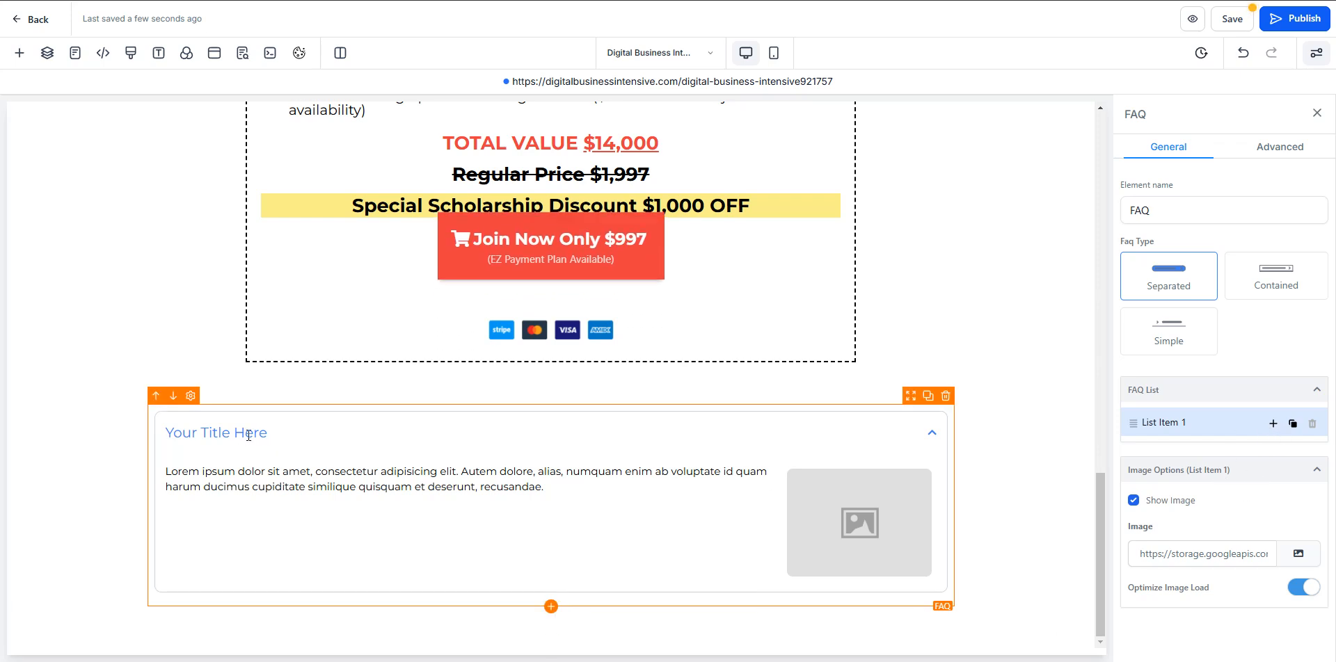
- Replace the FAQ item's title with "hhhhhhhhhh" and its answer with "aaaaa" as filler text
triple_click(170, 432)
key("BackSpace")
type("hhhhhhhhhh")
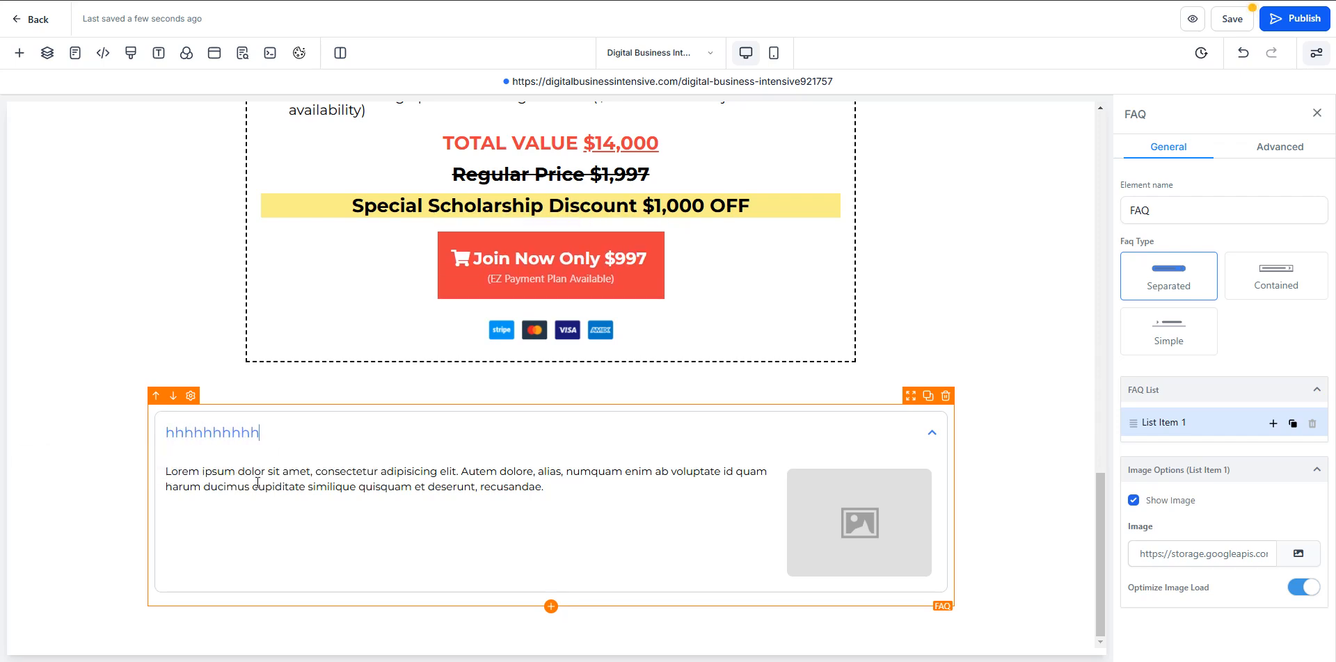
triple_click(259, 495)
type("aaaaa")
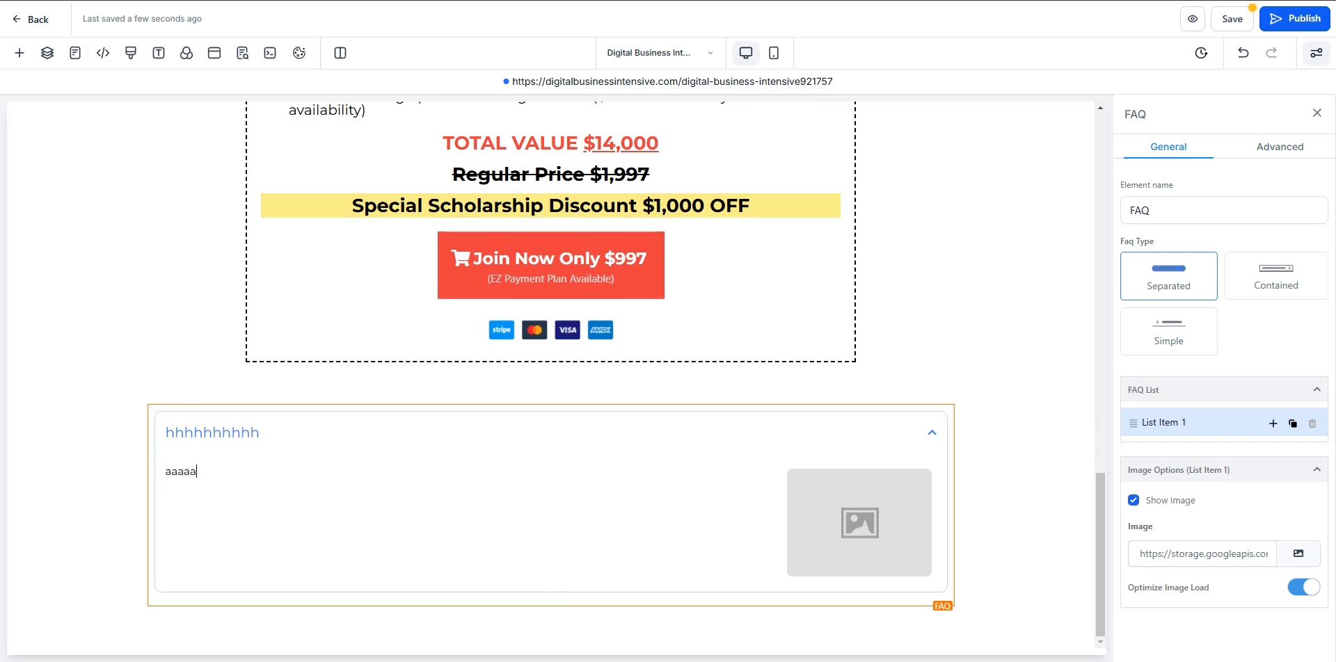
- Copy "Q: Is this a physical or online bootcamp?" from the Cliff Notes 2025 file in Notepad and paste it as the FAQ item's title
key("alt+Tab")
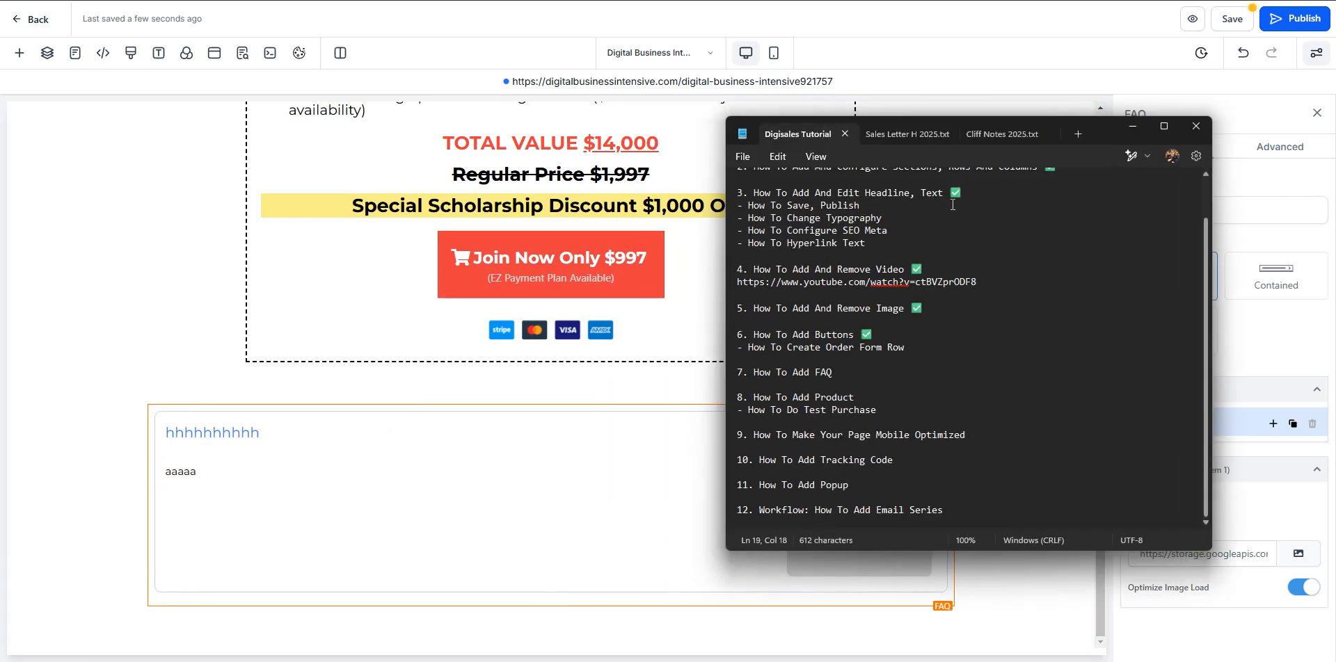
left_click(992, 142)
scroll(875, 277, "up", 4)
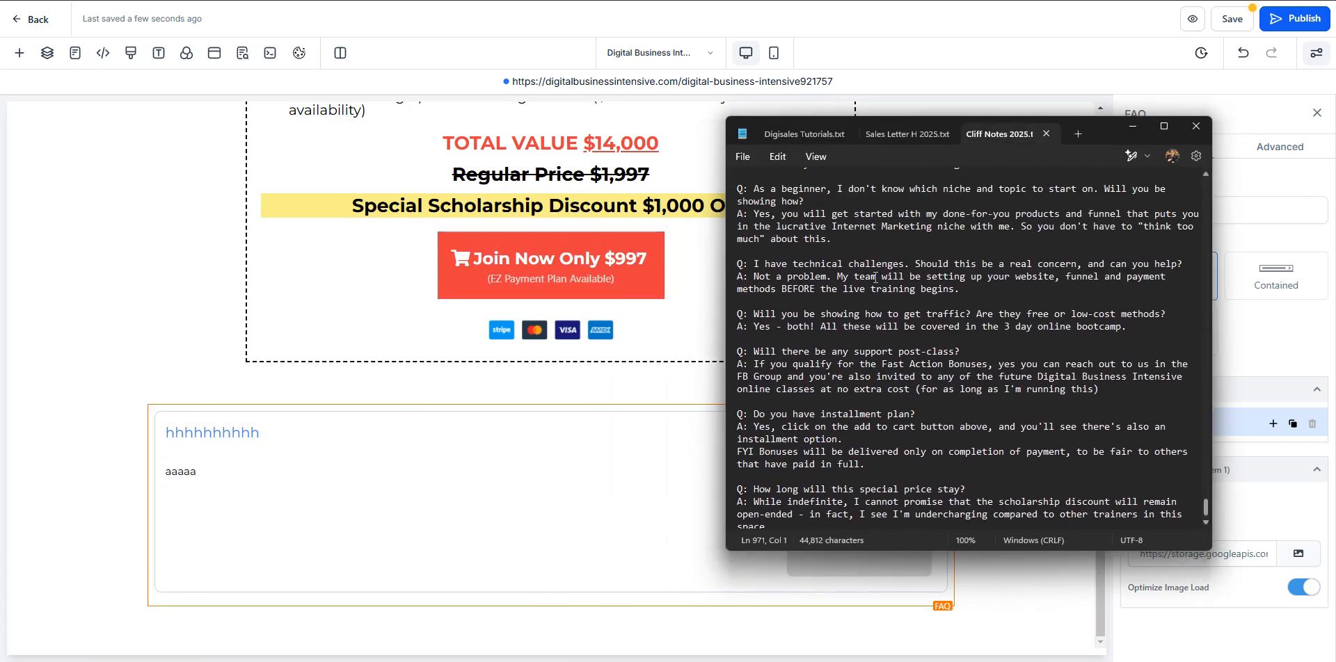
scroll(875, 277, "up", 7)
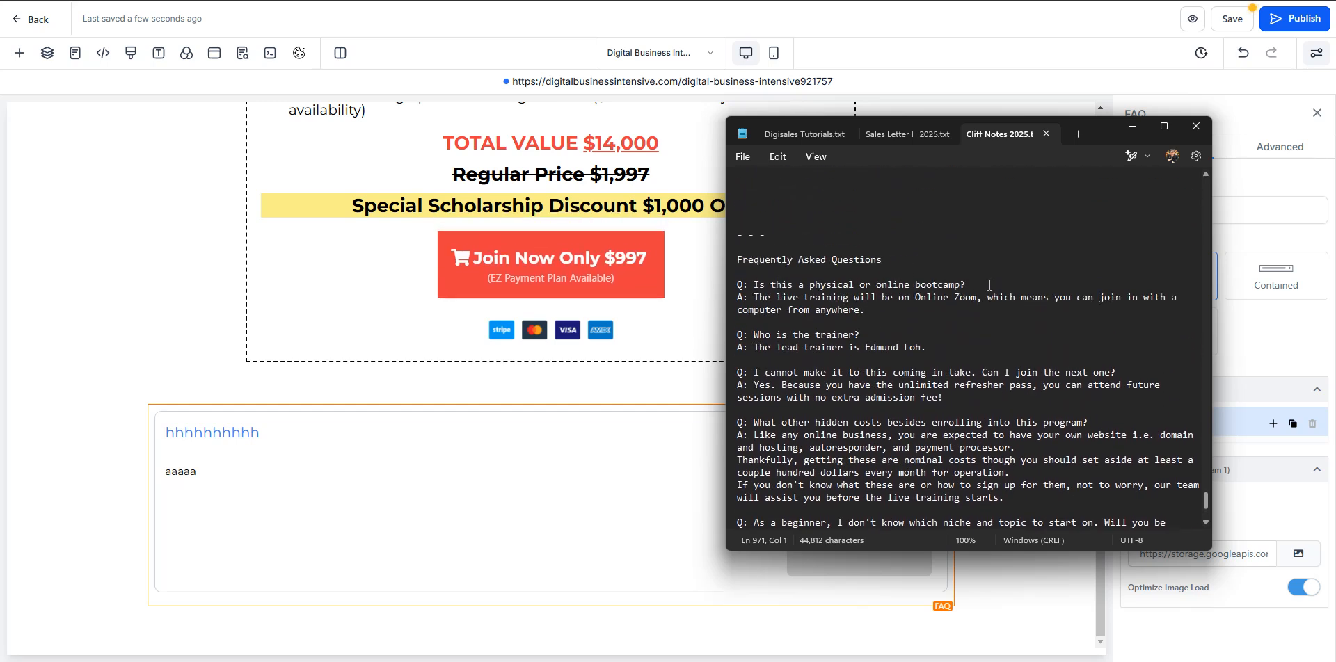
left_click_drag(989, 285, 768, 287)
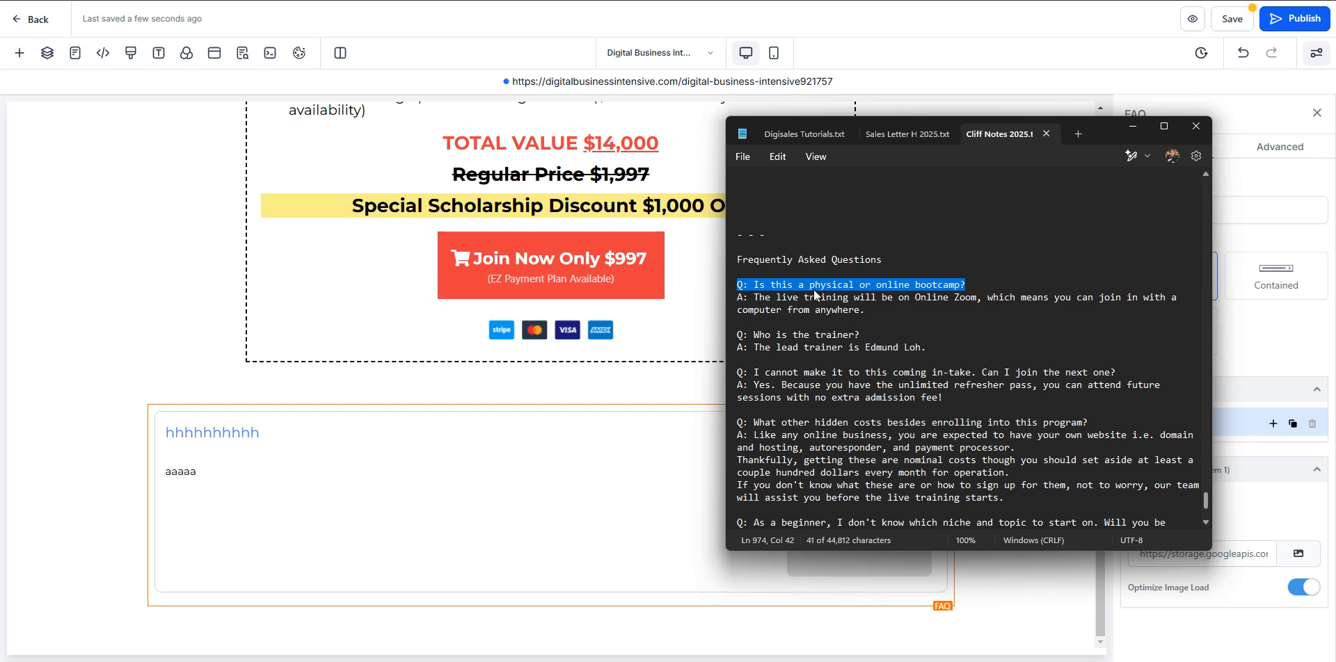
left_click(296, 444)
key("ctrl+a")
type("Q: Is this a physical or online bootcamp?")
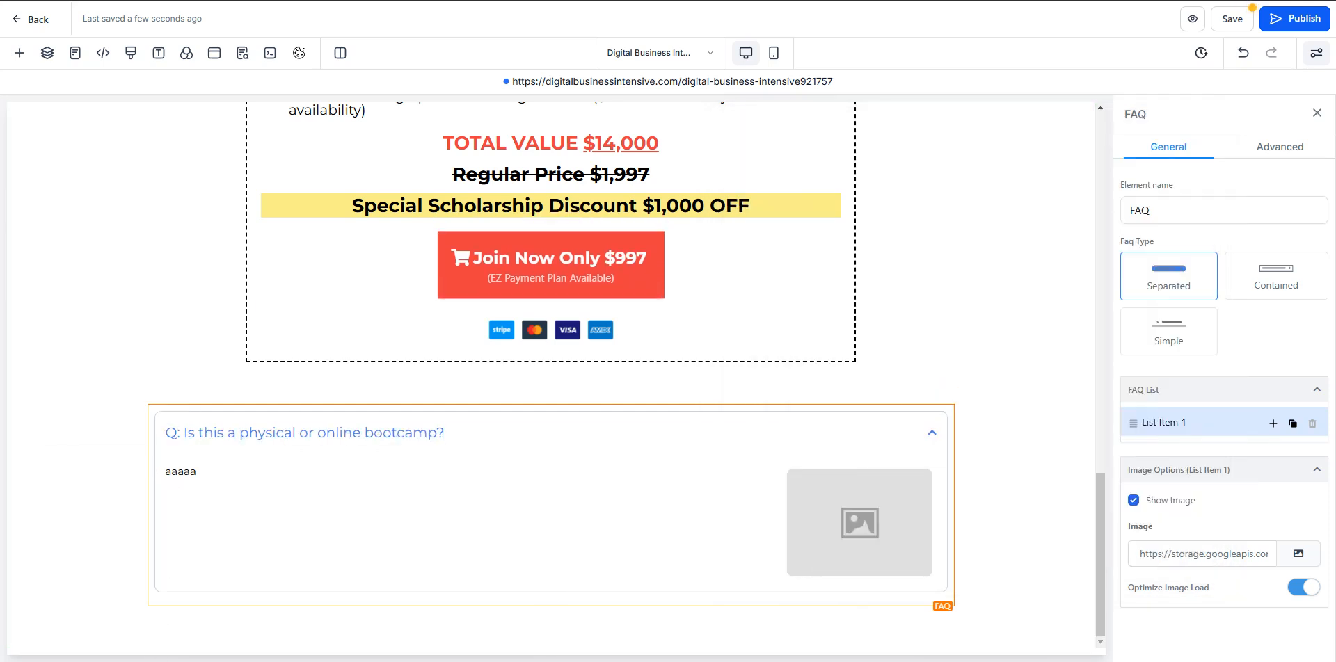
- Copy the matching answer about live training on Online Zoom from the notes and paste it over the FAQ item's answer text
key("alt+Tab")
left_click_drag(880, 317, 750, 299)
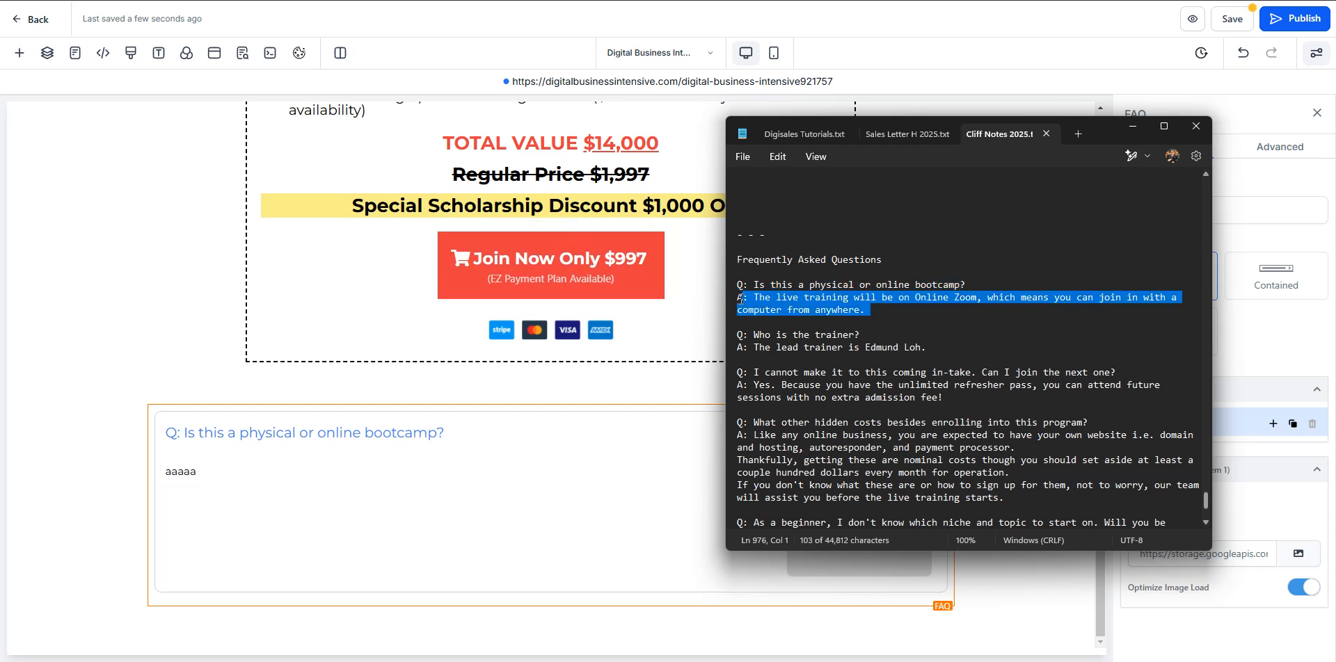
left_click(206, 464)
key("ctrl+a")
type("A: The live training will be on Online Zoom, which means you can join in with a computer from anywhere.")
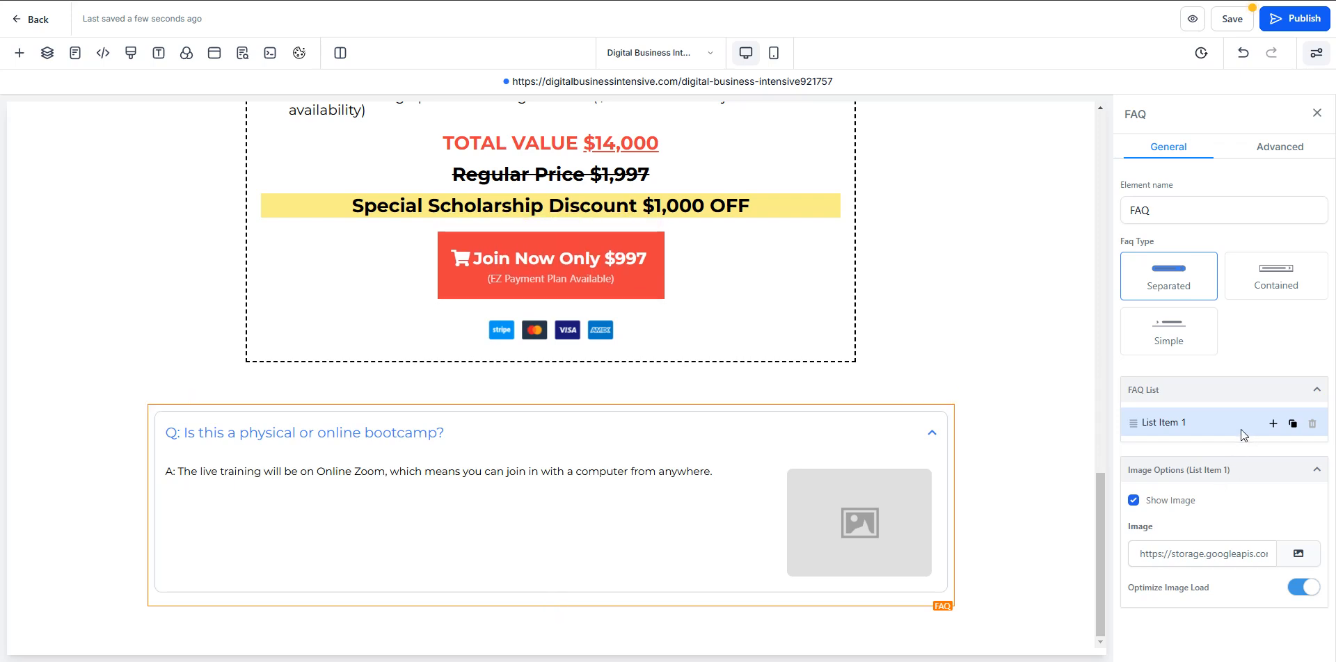
- Turn off Show Image for List Item 1 and collapse its image options
left_click_drag(1150, 429, 1140, 432)
left_click(1291, 479)
left_click(1304, 479)
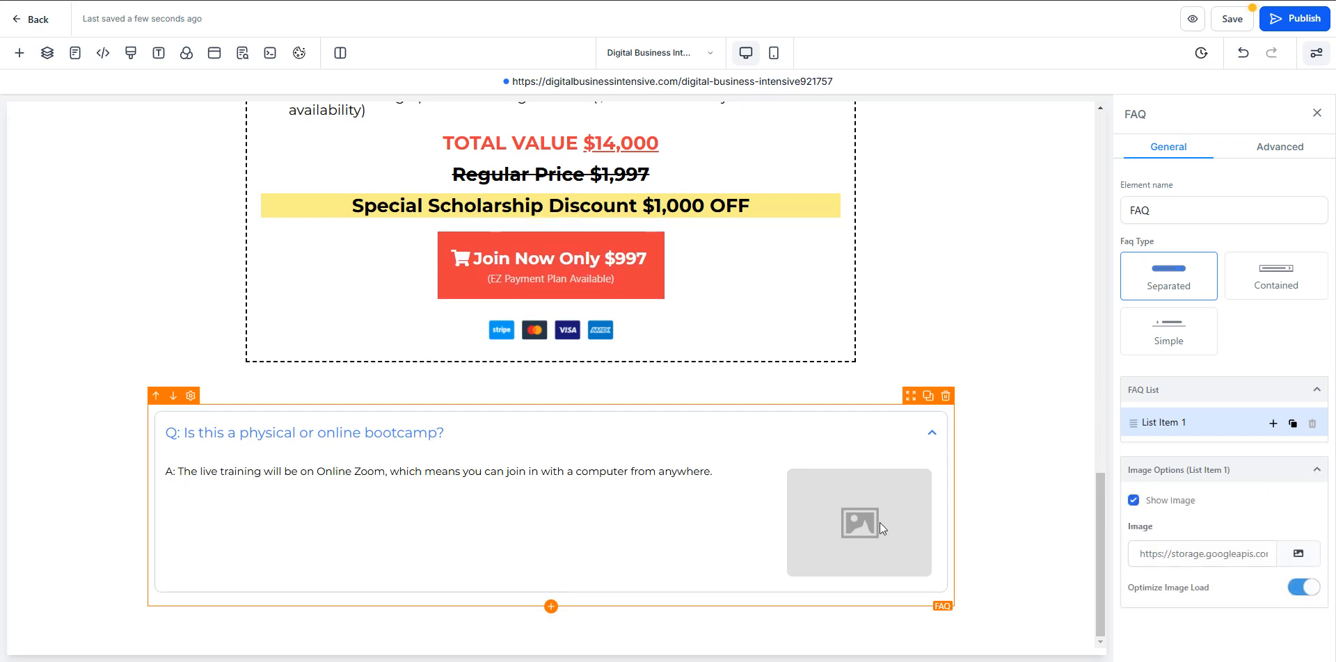
left_click(1133, 500)
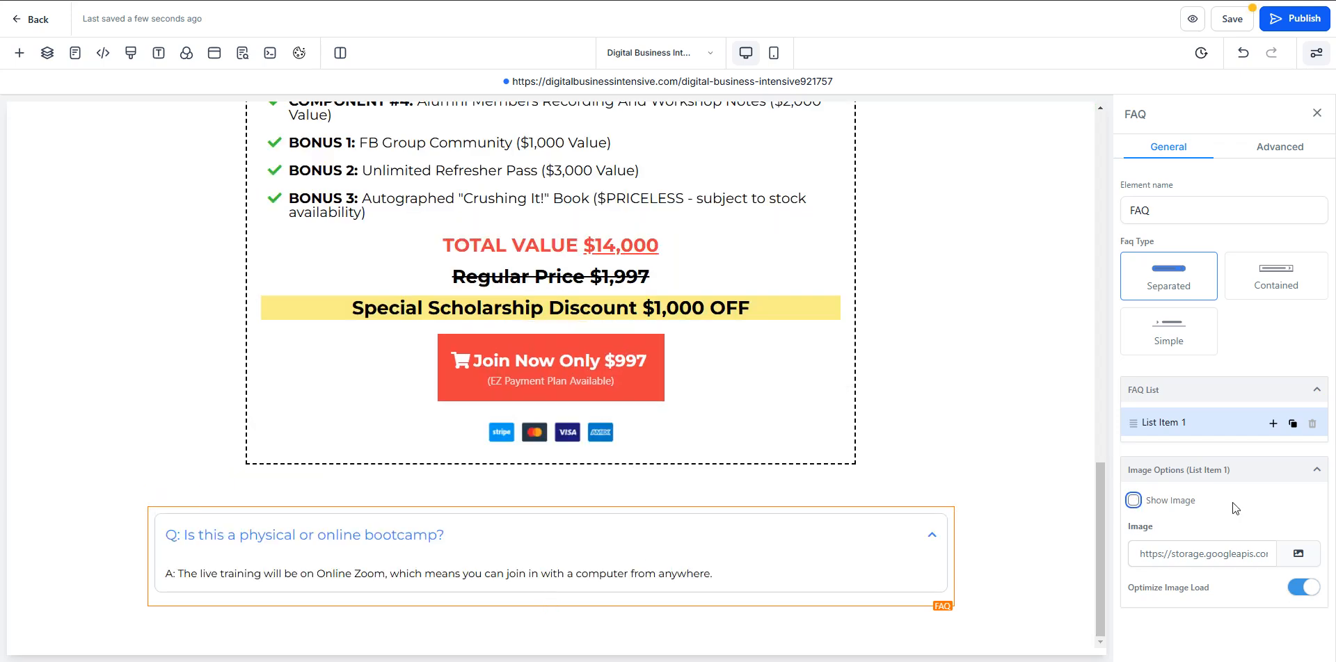
left_click(1316, 471)
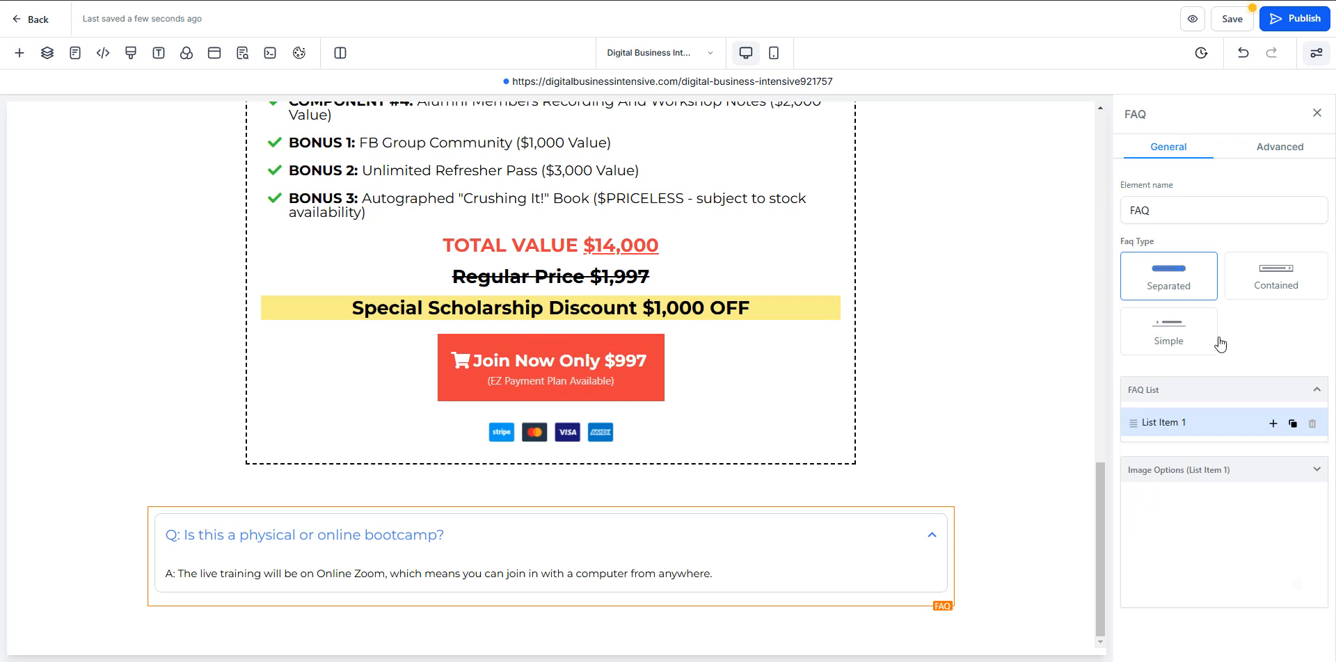
- Set the FAQ's content font size to 20 px in its advanced font options, then collapse those options
left_click(1270, 155)
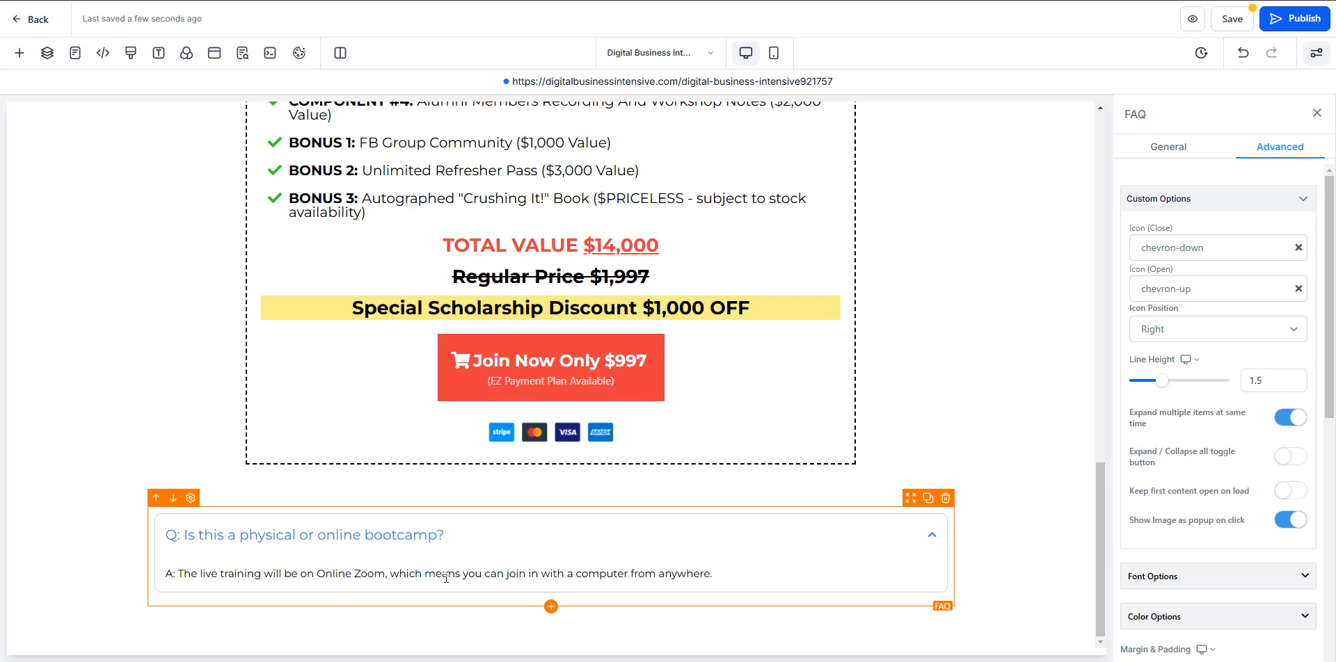
scroll(1197, 438, "down", 2)
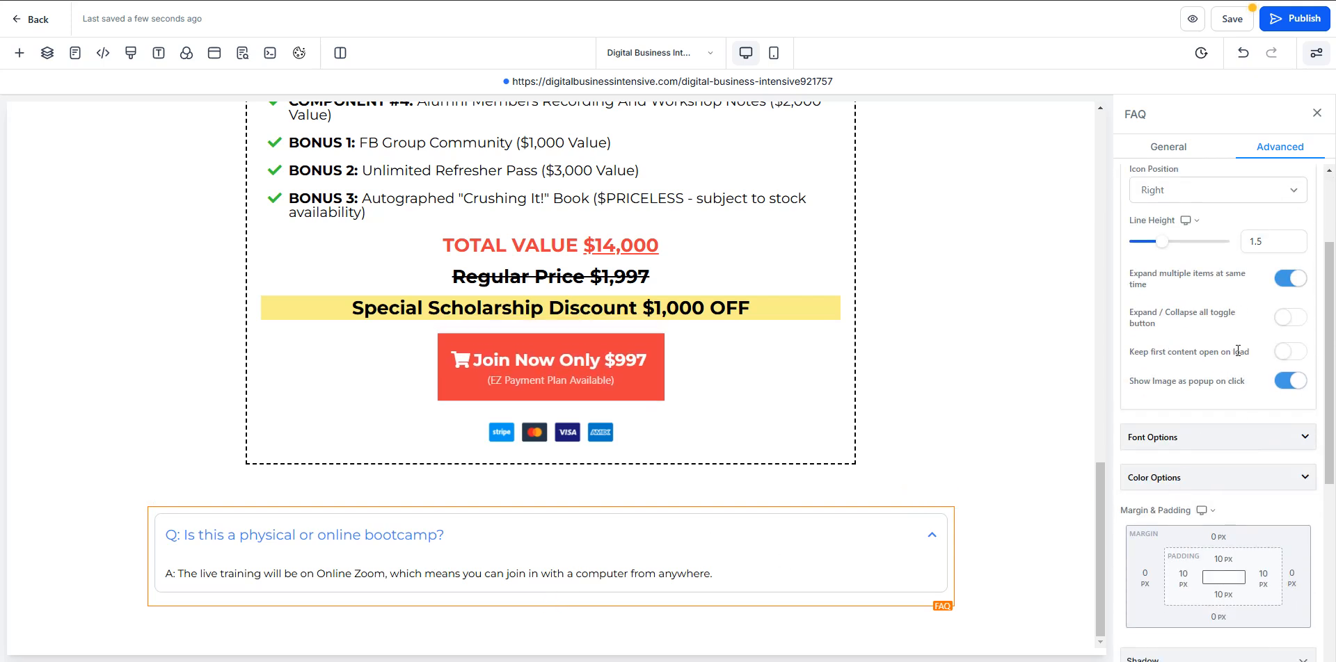
scroll(1238, 349, "up", 2)
scroll(1223, 402, "down", 3)
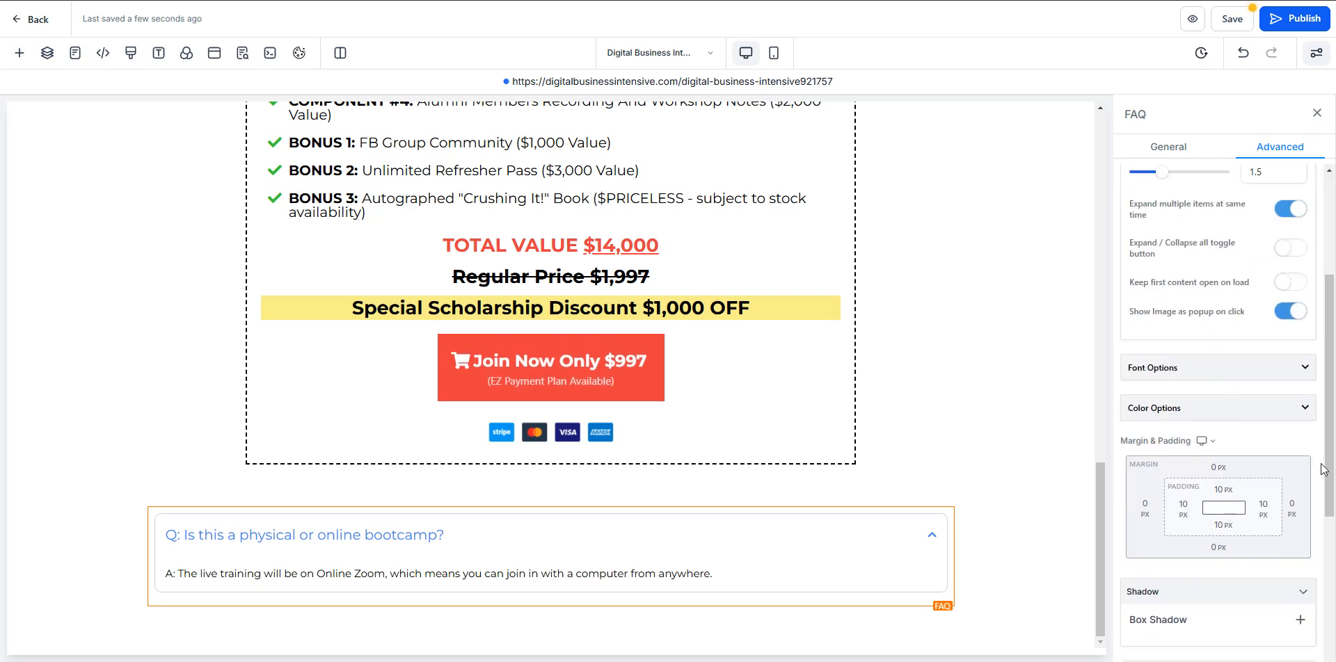
left_click(1303, 368)
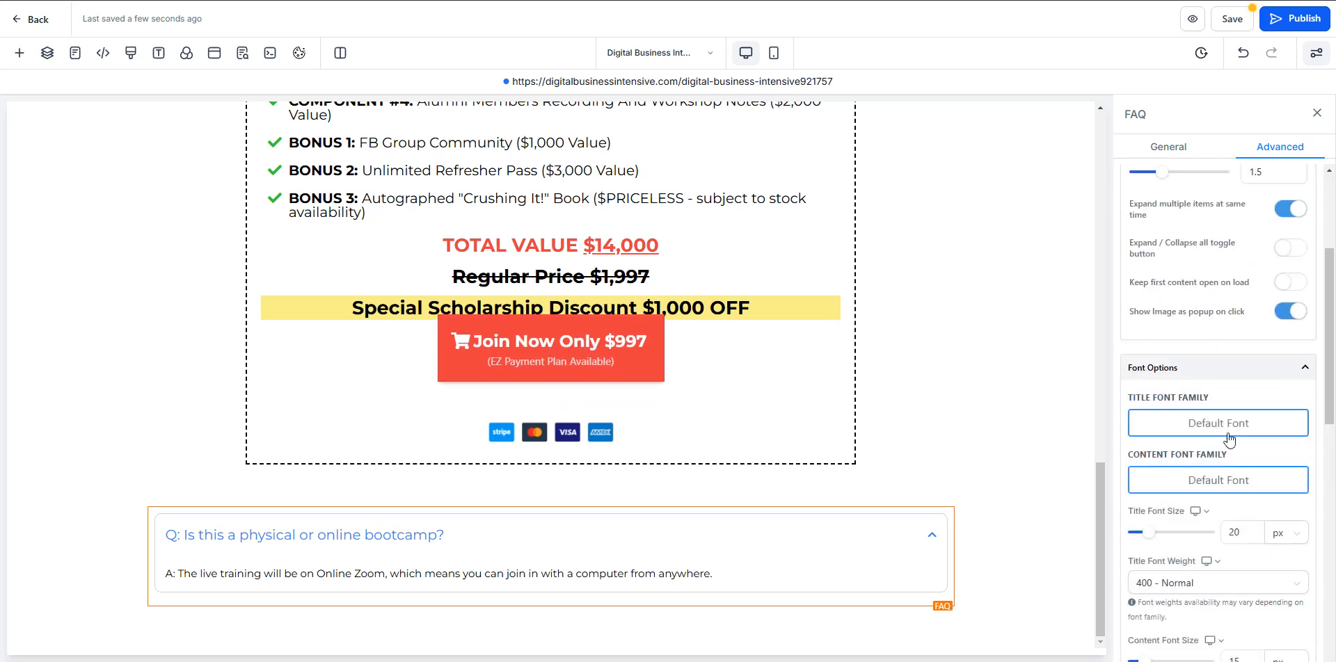
scroll(1182, 418, "down", 2)
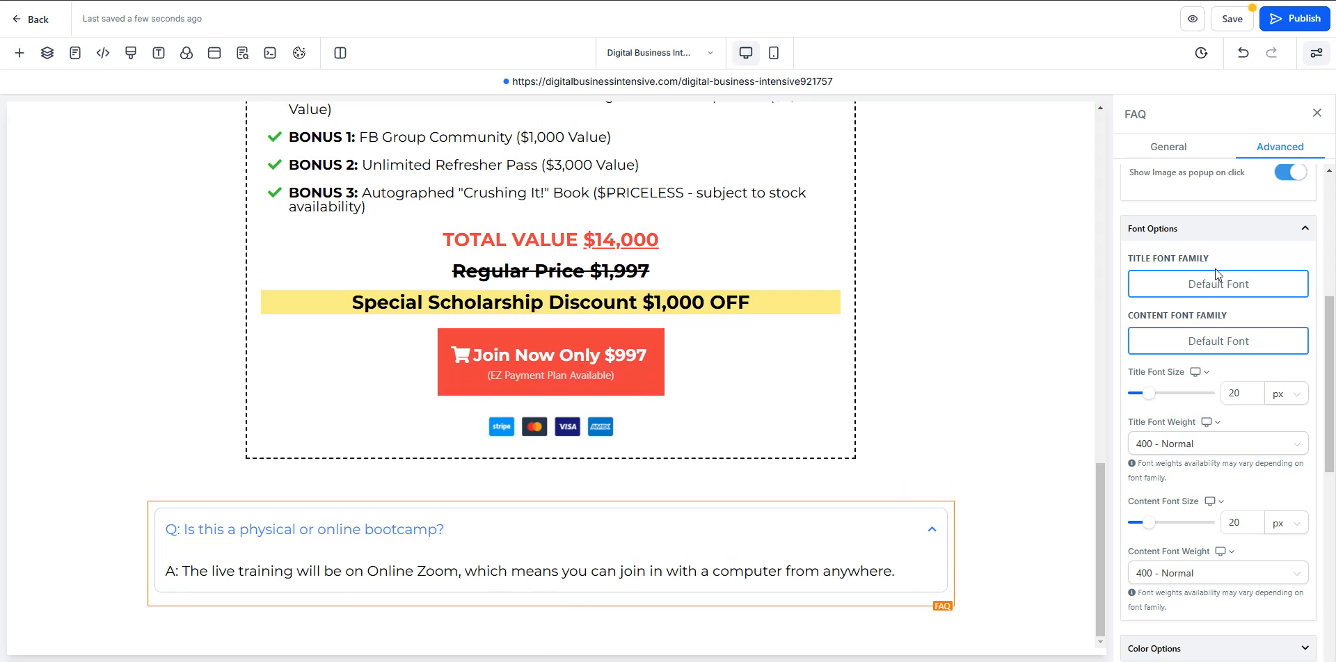
left_click(1304, 228)
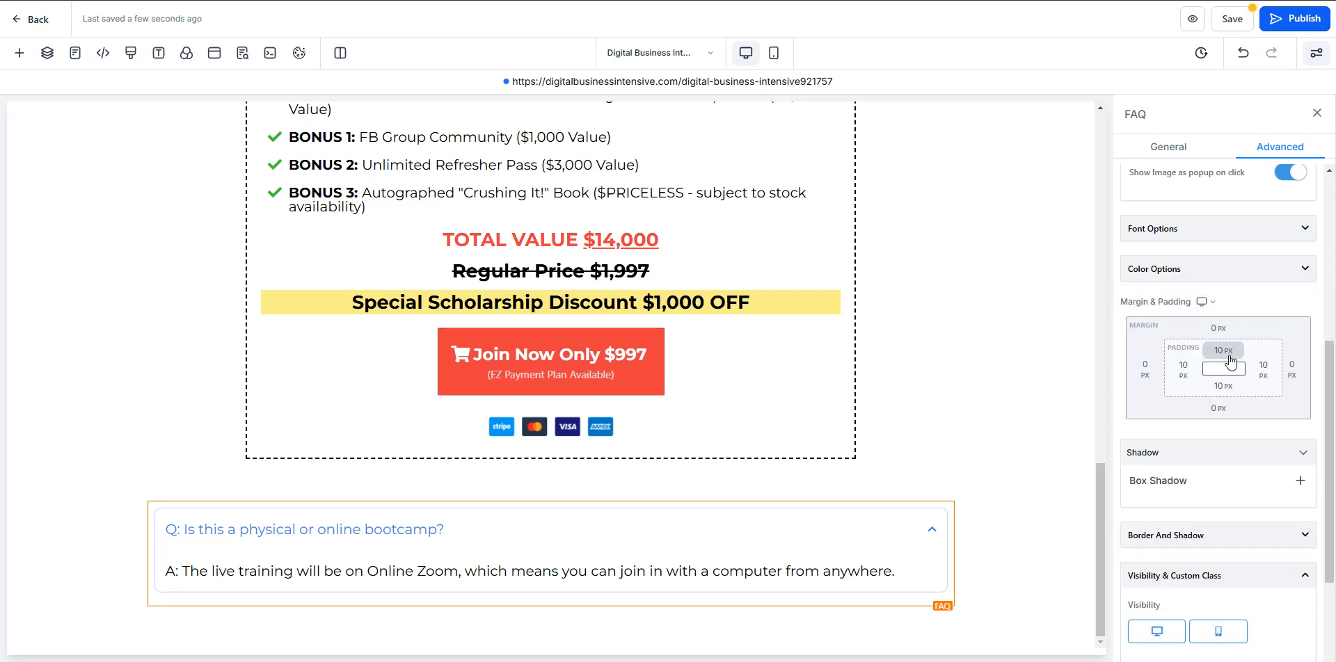
- Set the FAQ element's bottom margin to 40 px
left_click(1217, 407)
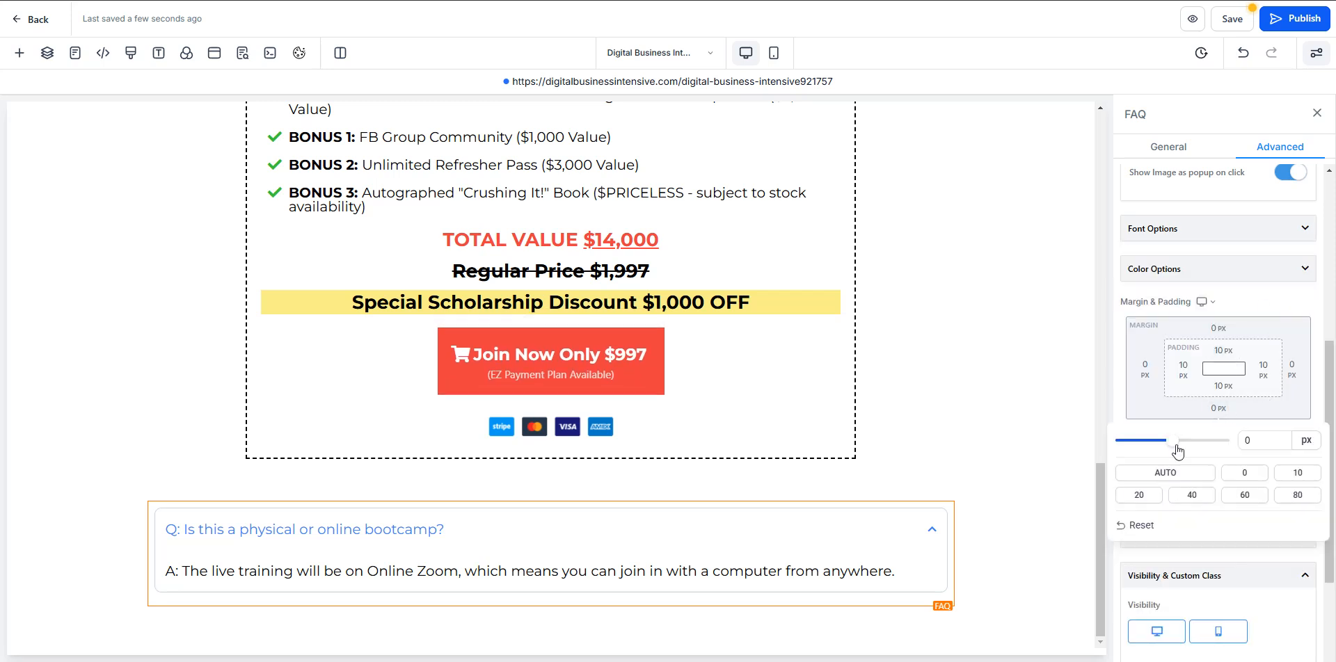
left_click(1182, 497)
left_click(1275, 305)
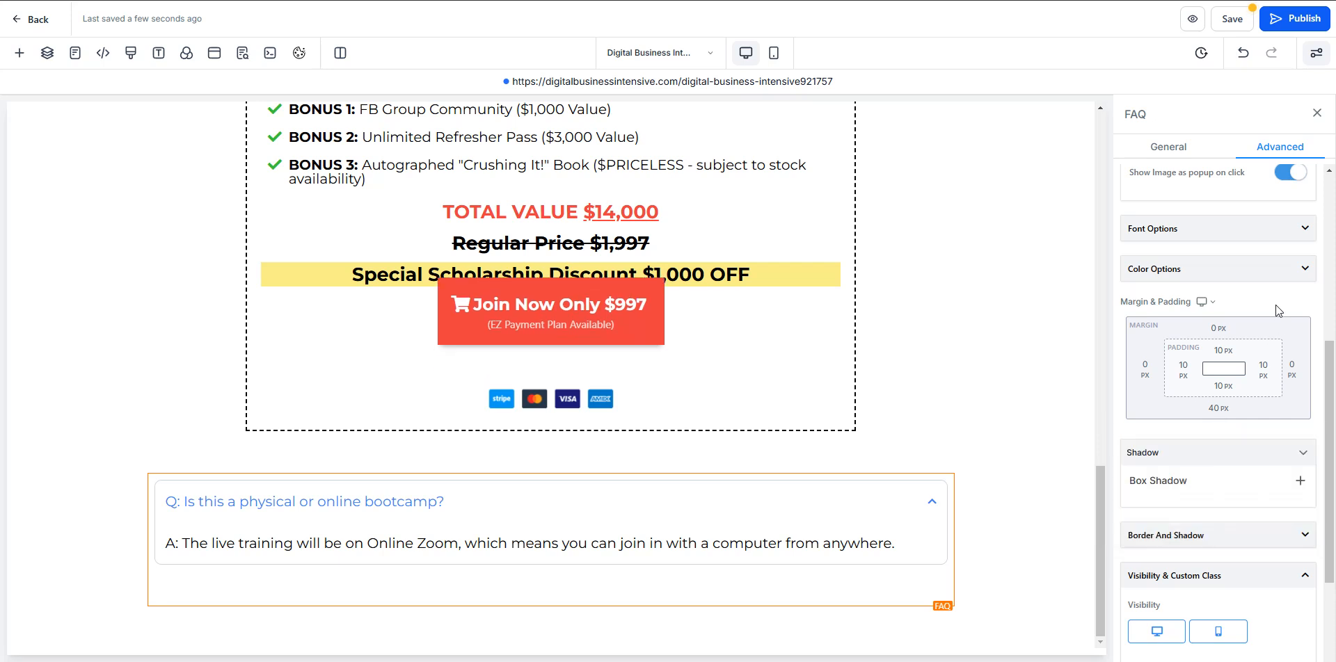
- Set the FAQ element's padding to 0 px on all four sides
left_click(1225, 354)
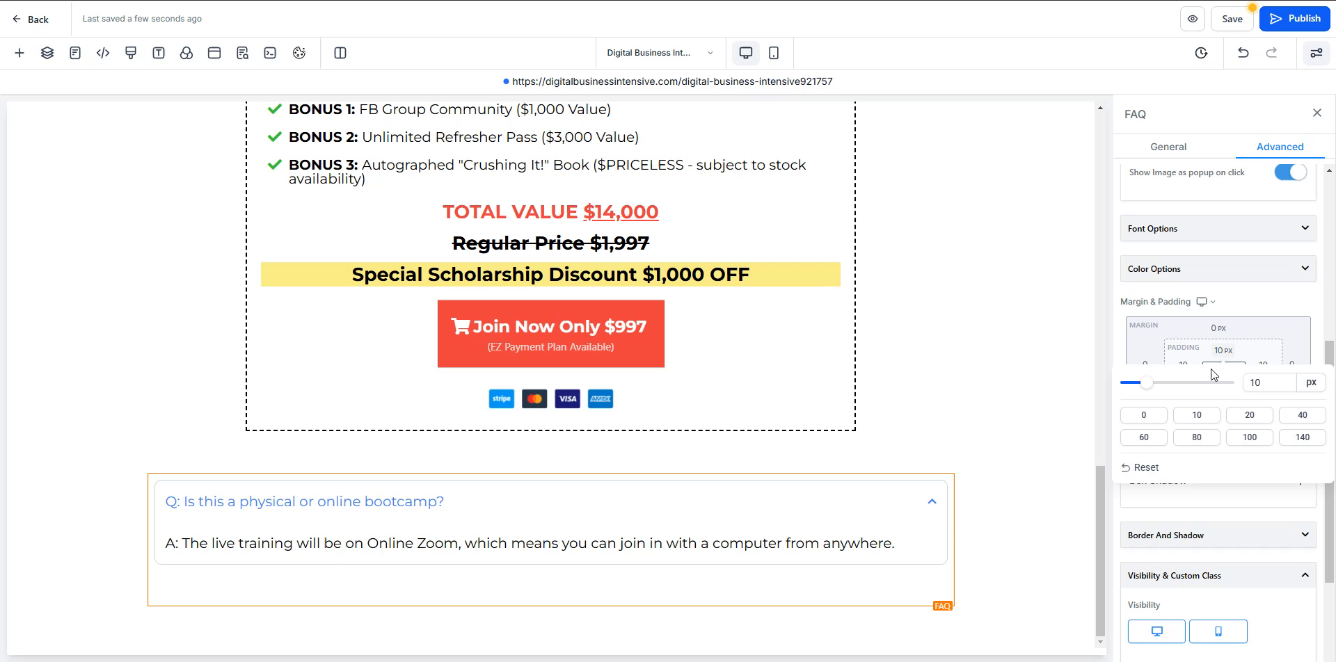
left_click(1152, 418)
left_click(1262, 368)
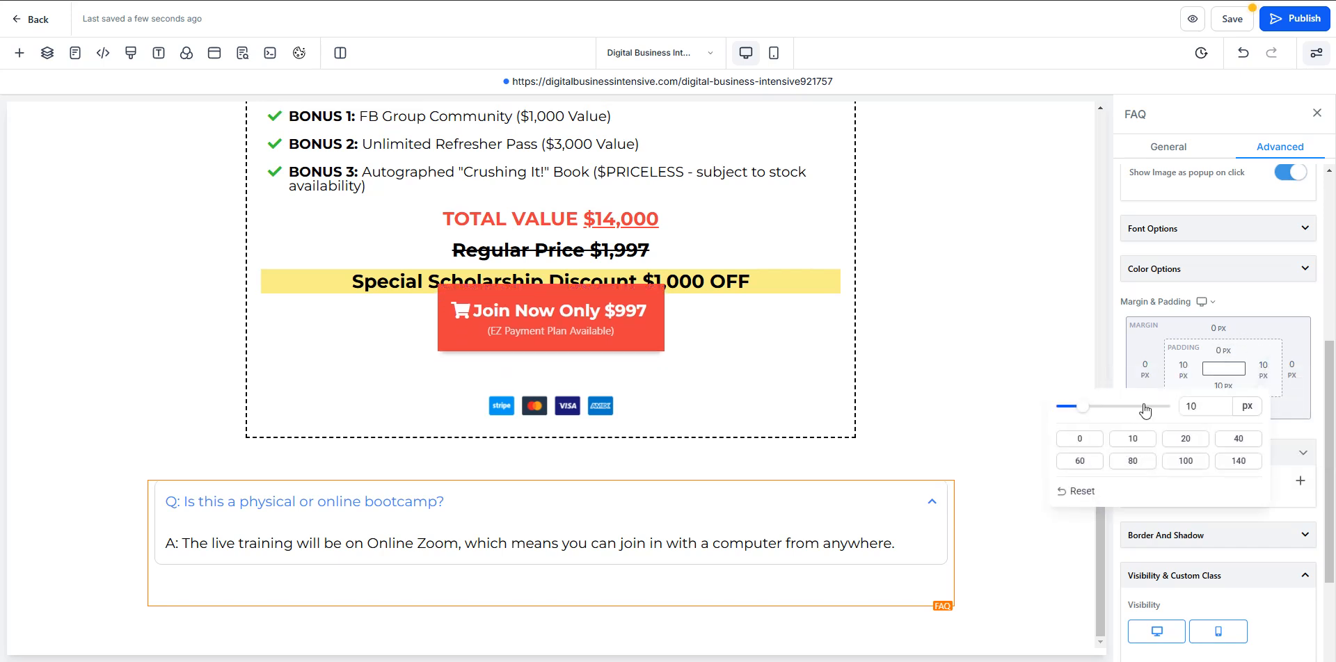
left_click(1090, 446)
left_click(1182, 369)
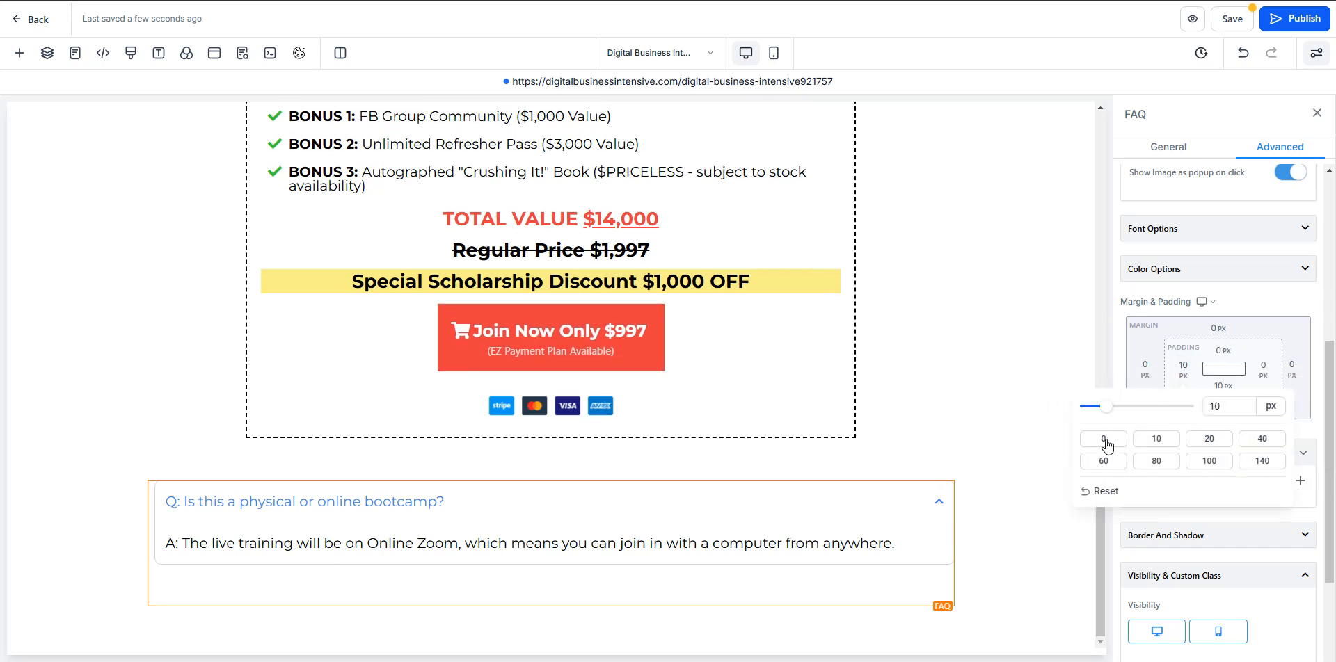
left_click(1103, 438)
left_click(1222, 385)
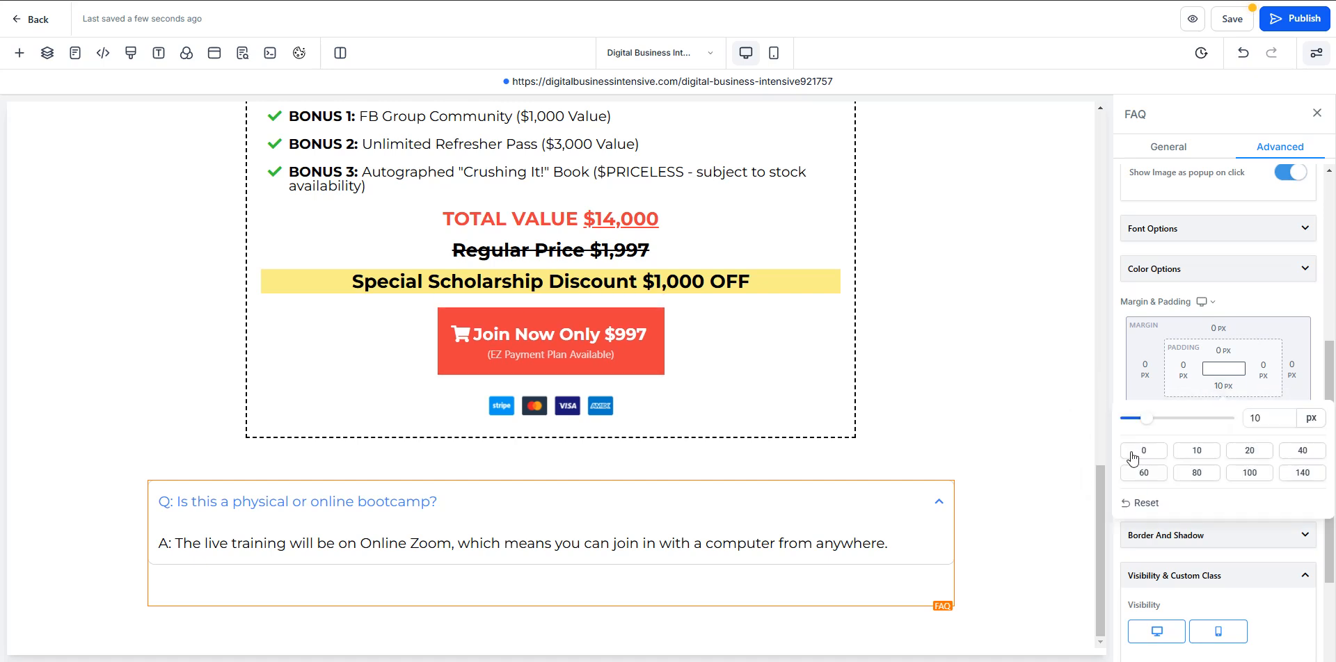
left_click(1142, 450)
left_click(1270, 332)
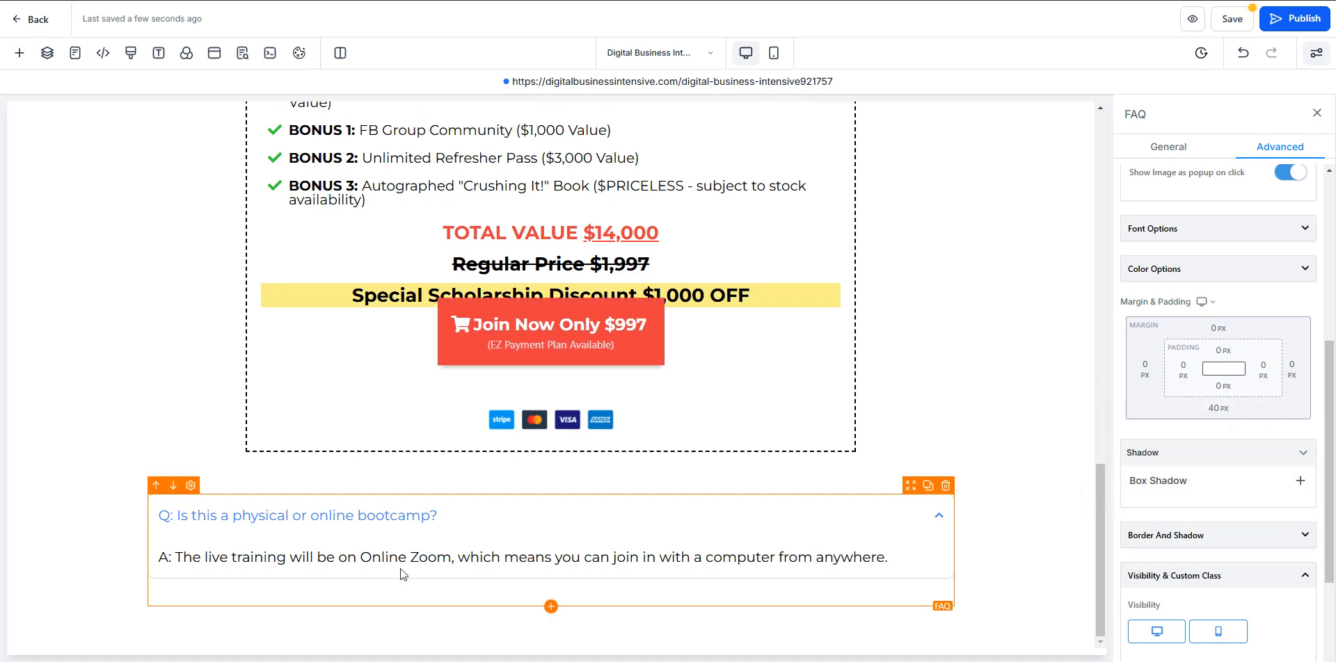
- Duplicate List Item 1 in the FAQ's general settings and open the copy, List Item 2
scroll(1272, 590, "up", 5)
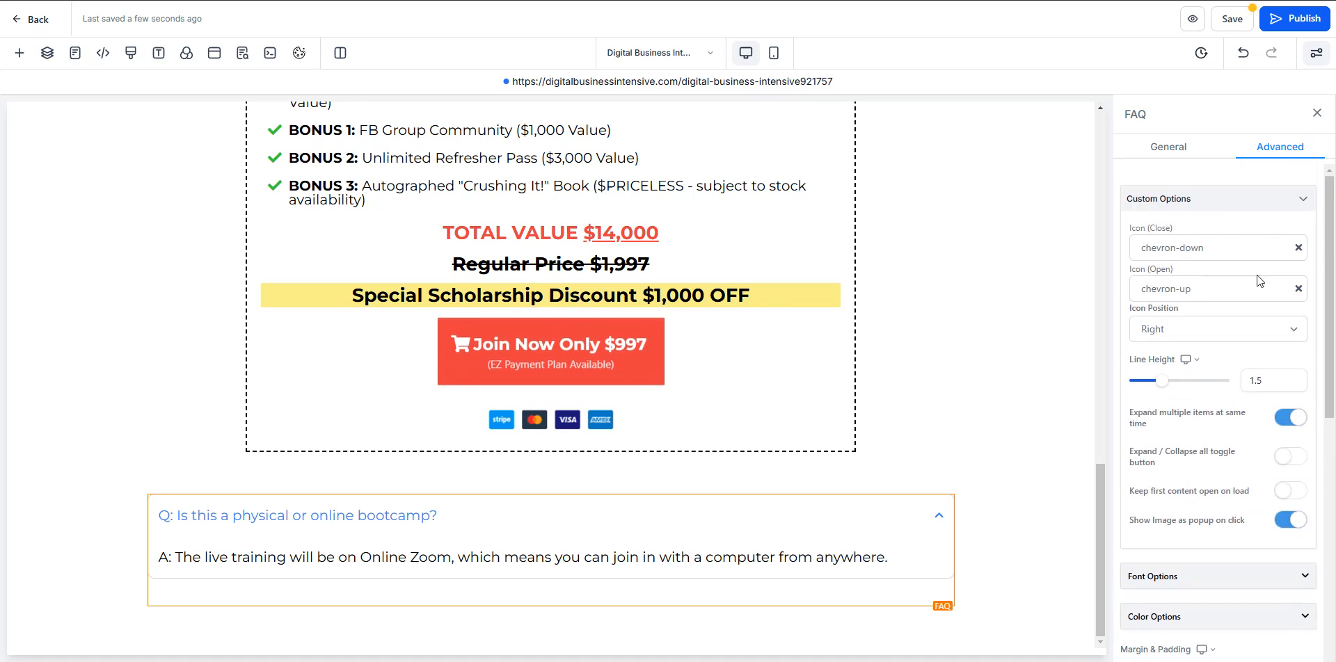
left_click(1201, 157)
left_click(1313, 473)
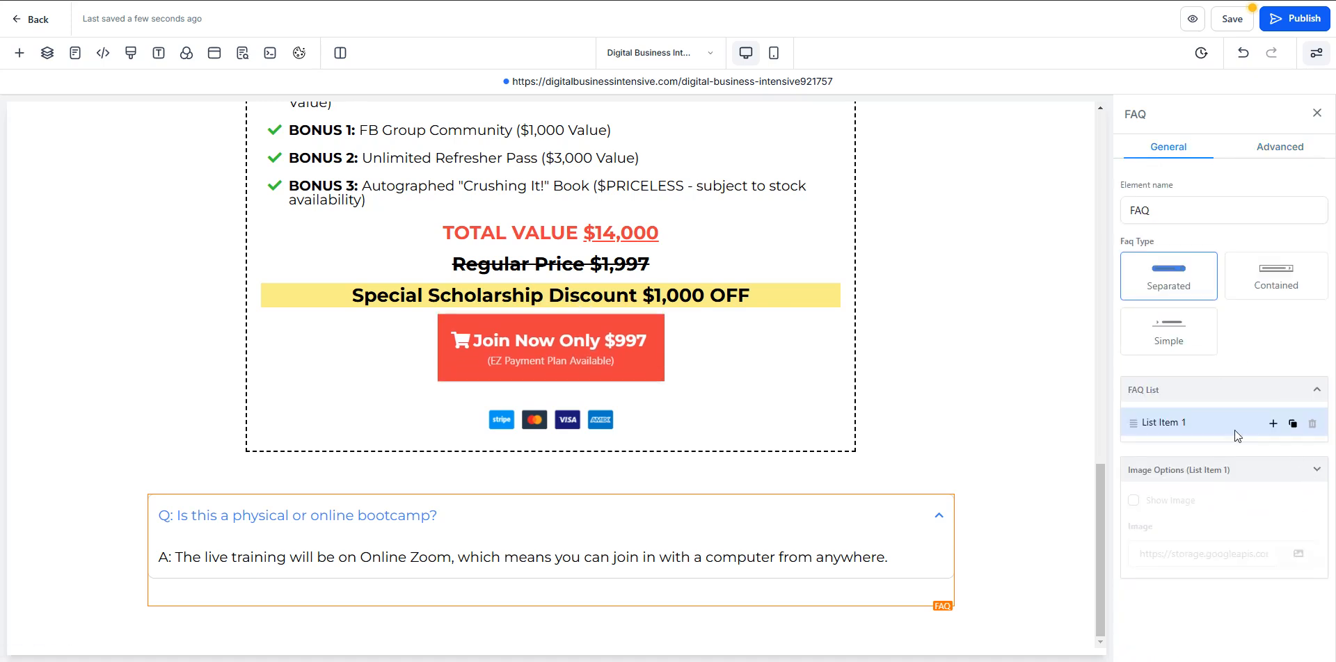
left_click(1293, 424)
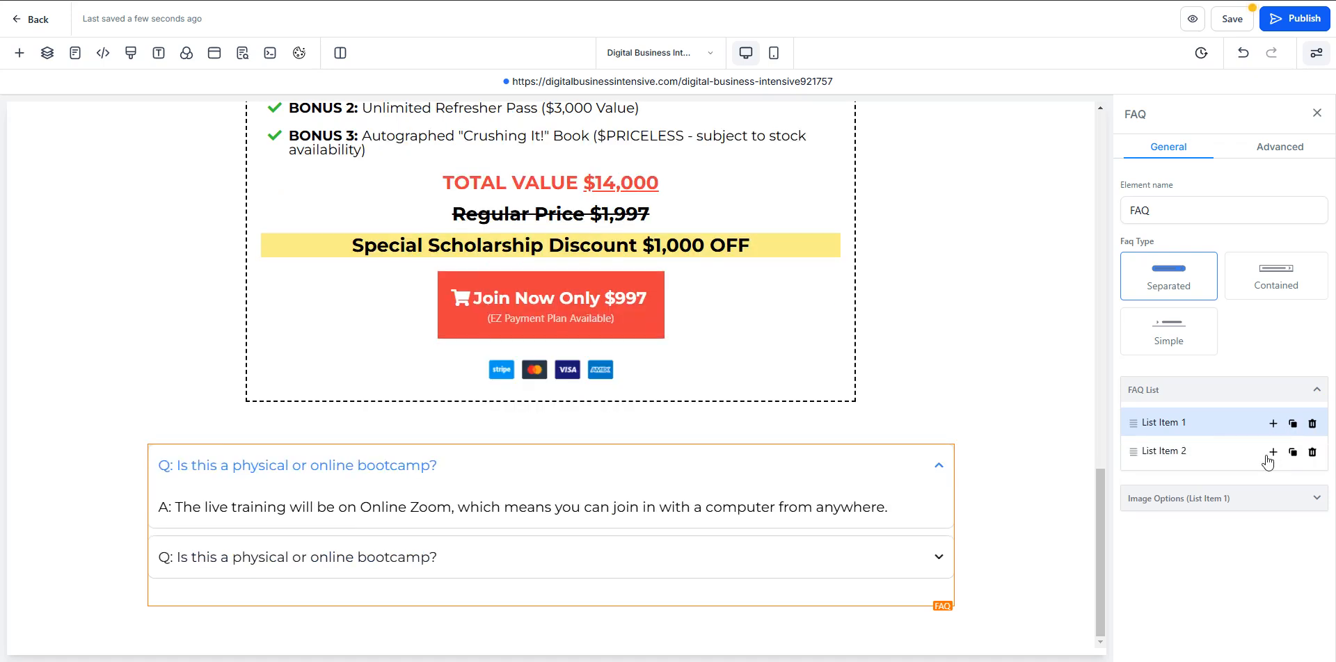
left_click(1172, 452)
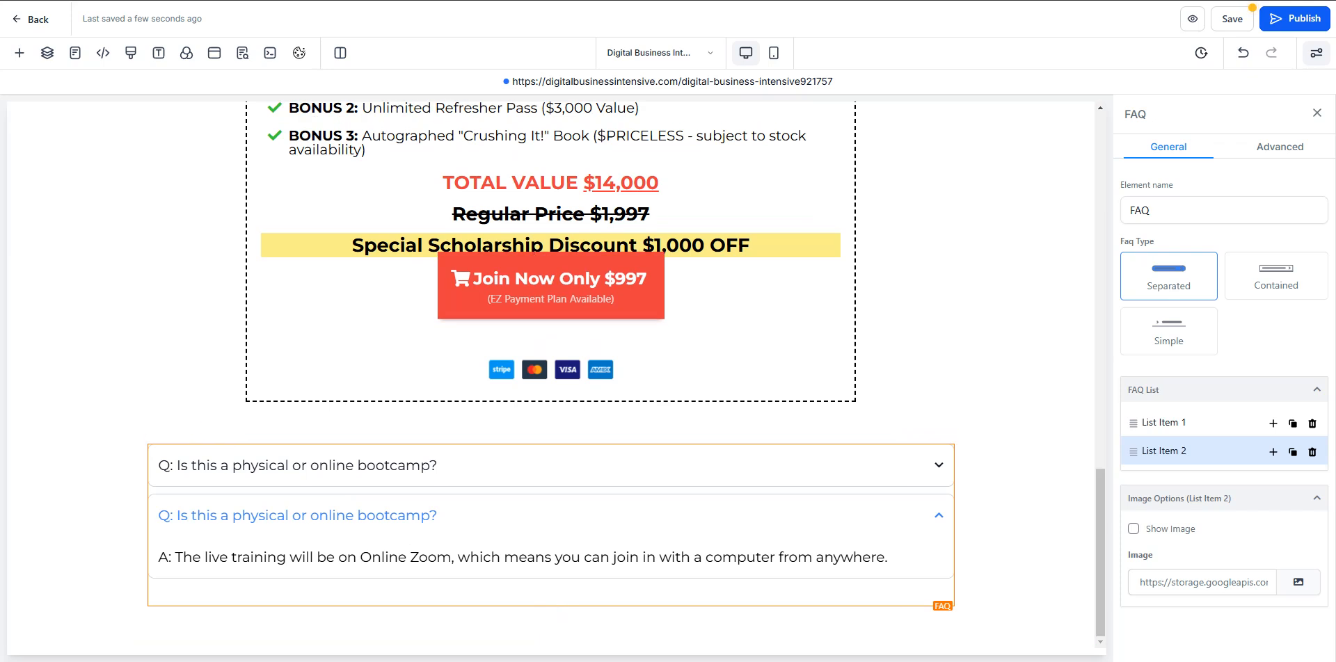
- Copy "Q: Who is the trainer?" from the Cliff Notes 2025 file in Notepad and paste it over List Item 2's title
key("alt+Tab")
left_click_drag(882, 336, 736, 334)
key("ctrl+c")
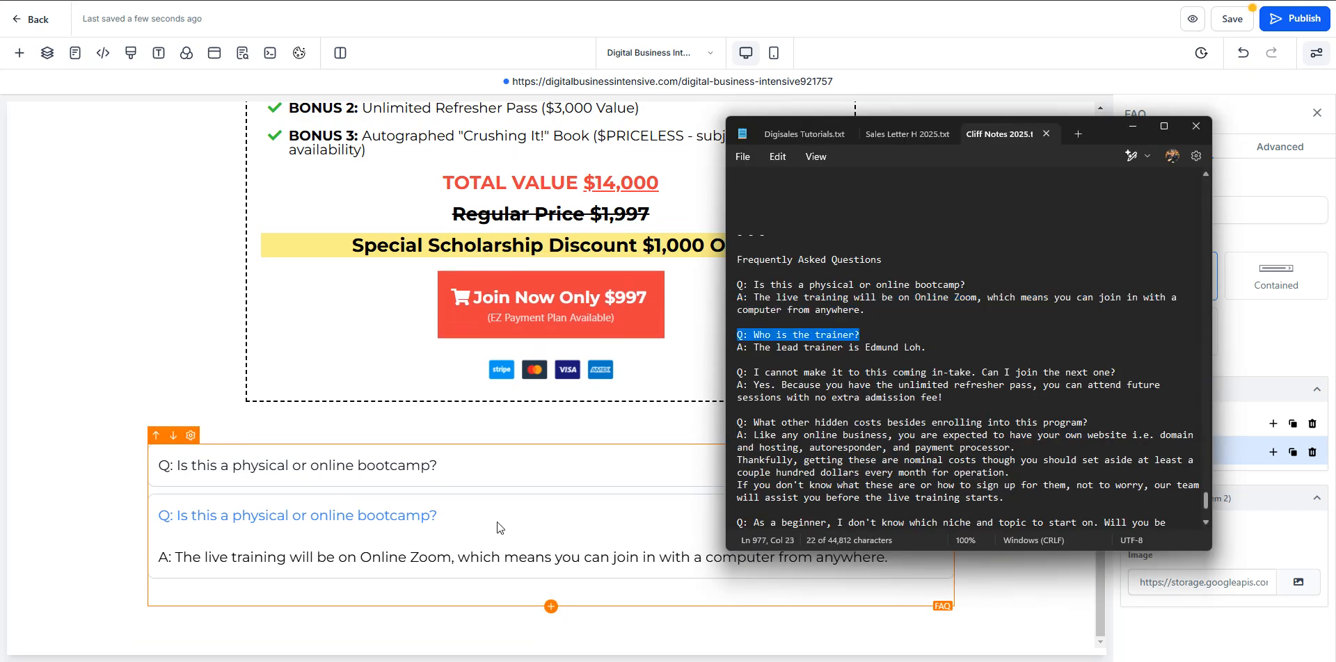
left_click(417, 515)
key("ctrl+a")
key("ctrl+v")
- Copy the answer naming the lead trainer from the notes and paste it over List Item 2's answer, removing the trailing line break
key("alt+Tab")
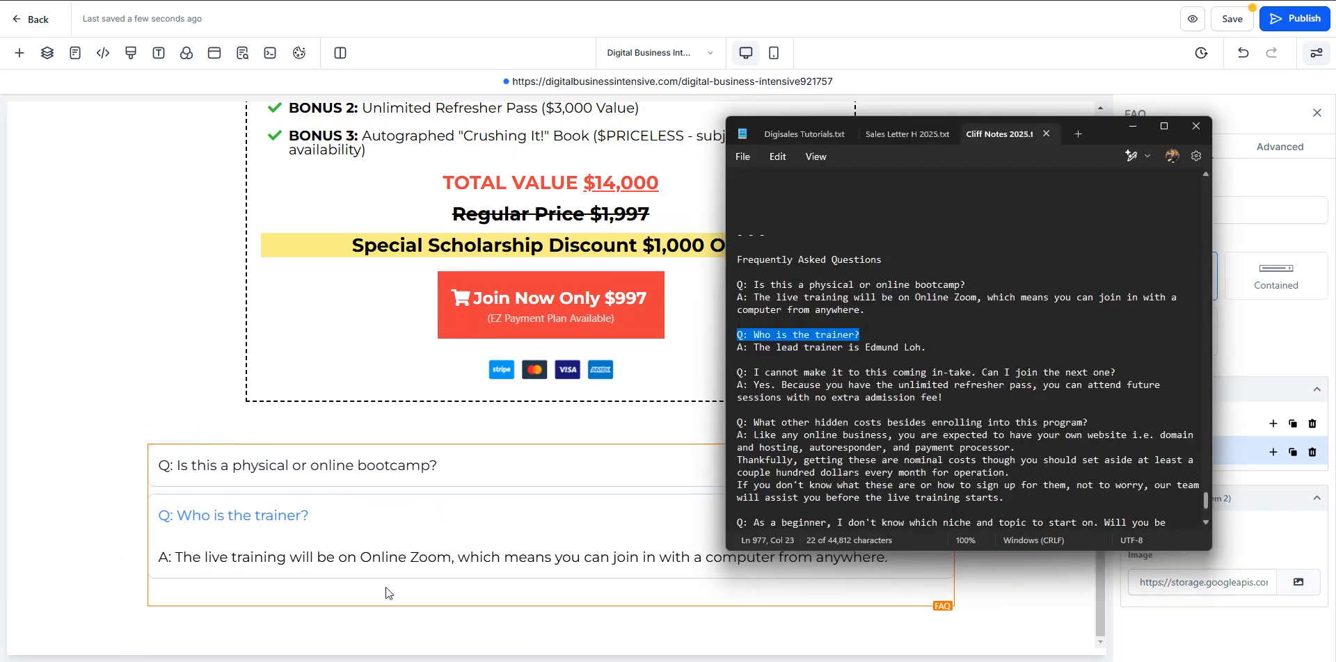
left_click_drag(966, 361, 723, 348)
key("ctrl+c")
left_click(552, 548)
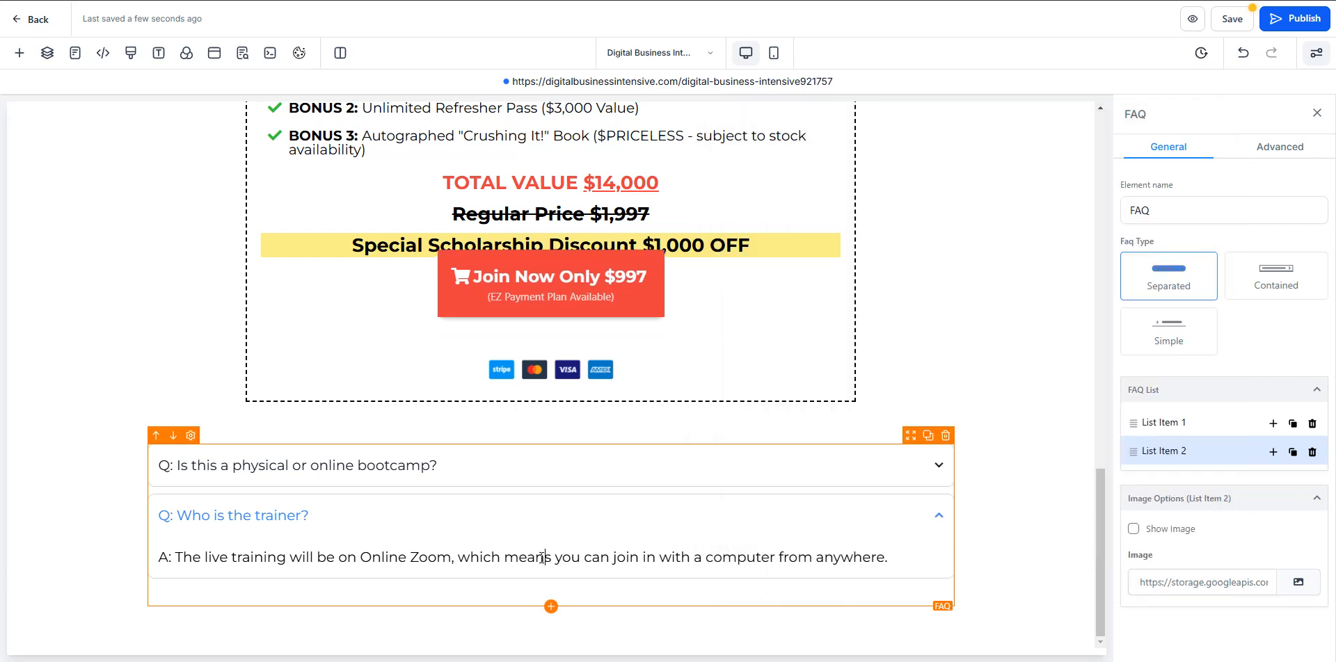
key("ctrl+a")
key("ctrl+v")
key("BackSpace")
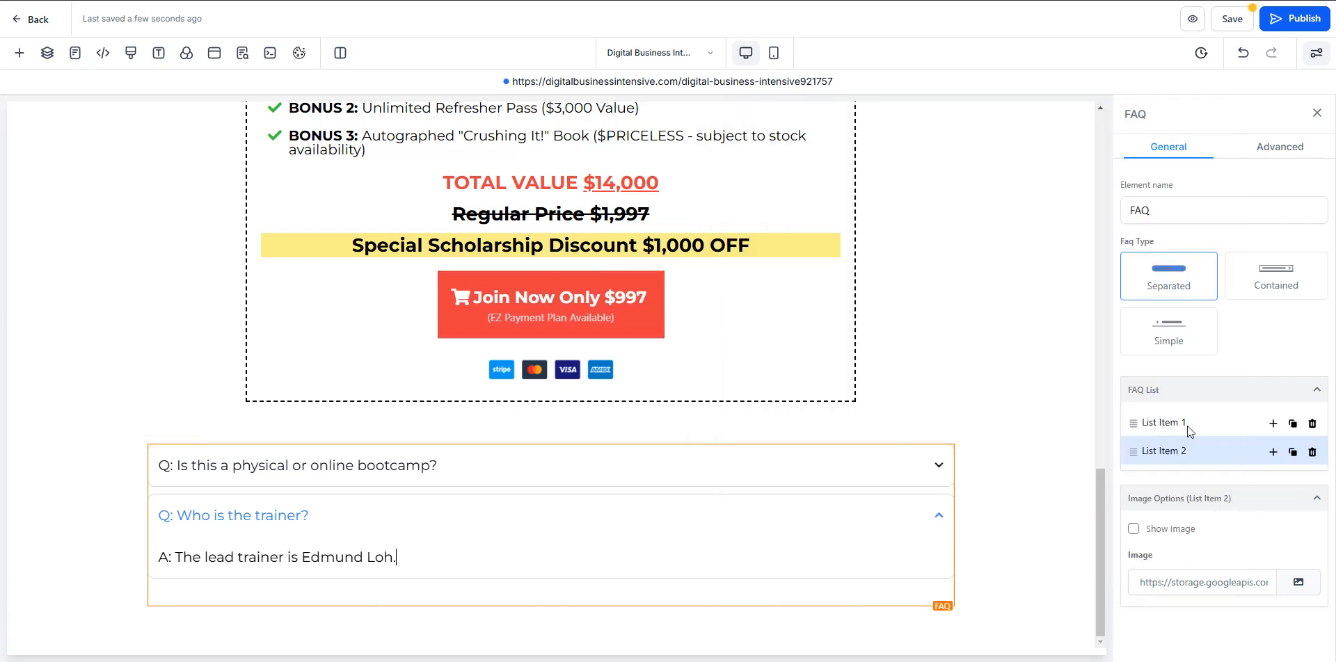
- Duplicate List Item 2 and title the copy "Q: I cannot make it to this coming in-take. Can I join the next one?" from the notes
left_click(1293, 452)
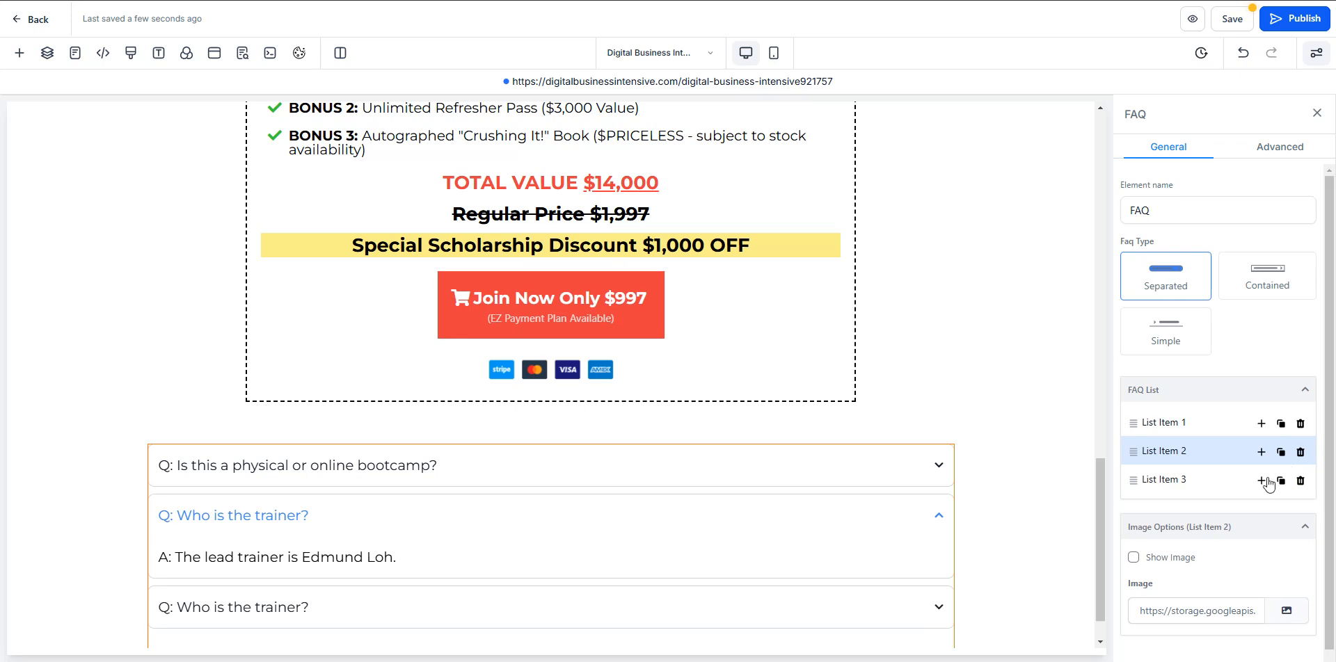
left_click(1174, 478)
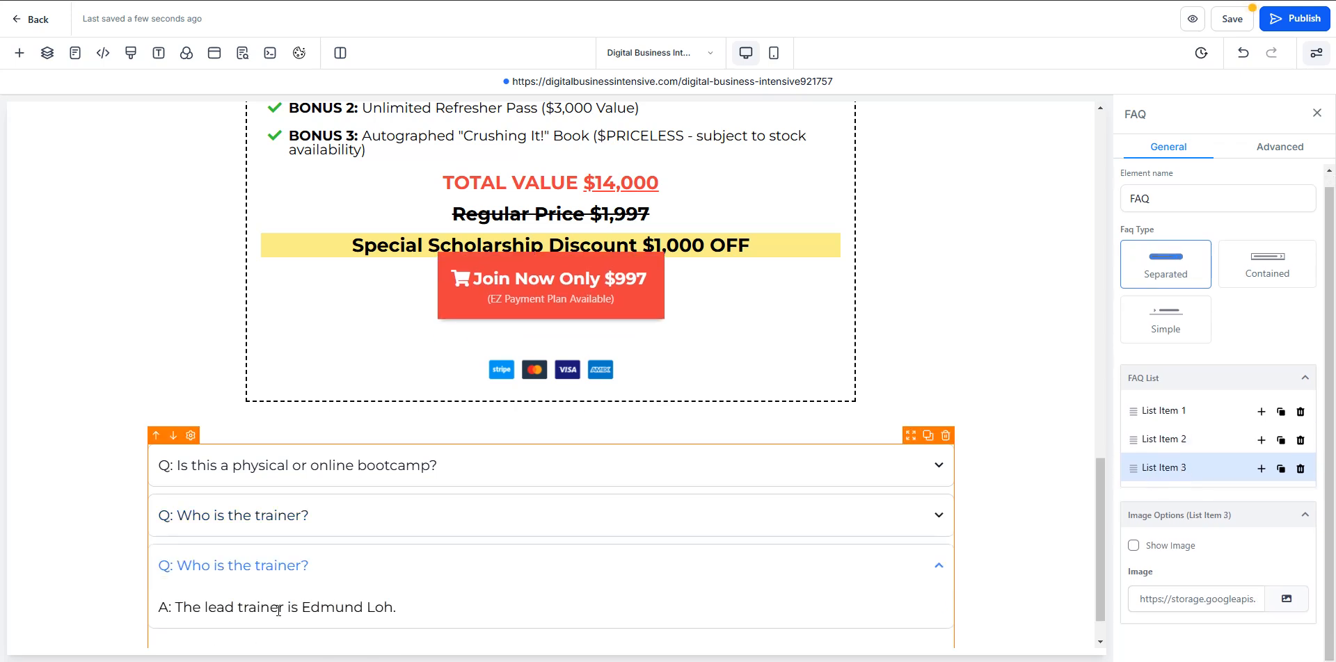
key("alt+Tab")
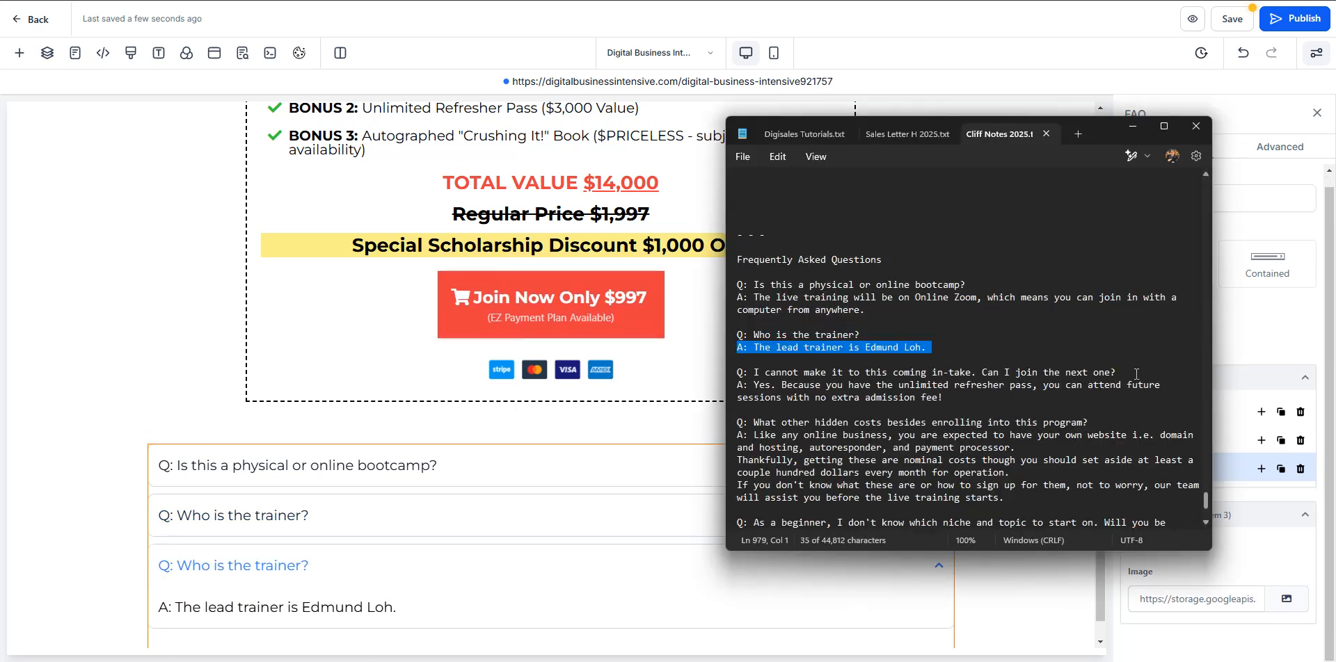
triple_click(1136, 374)
key("alt+Tab")
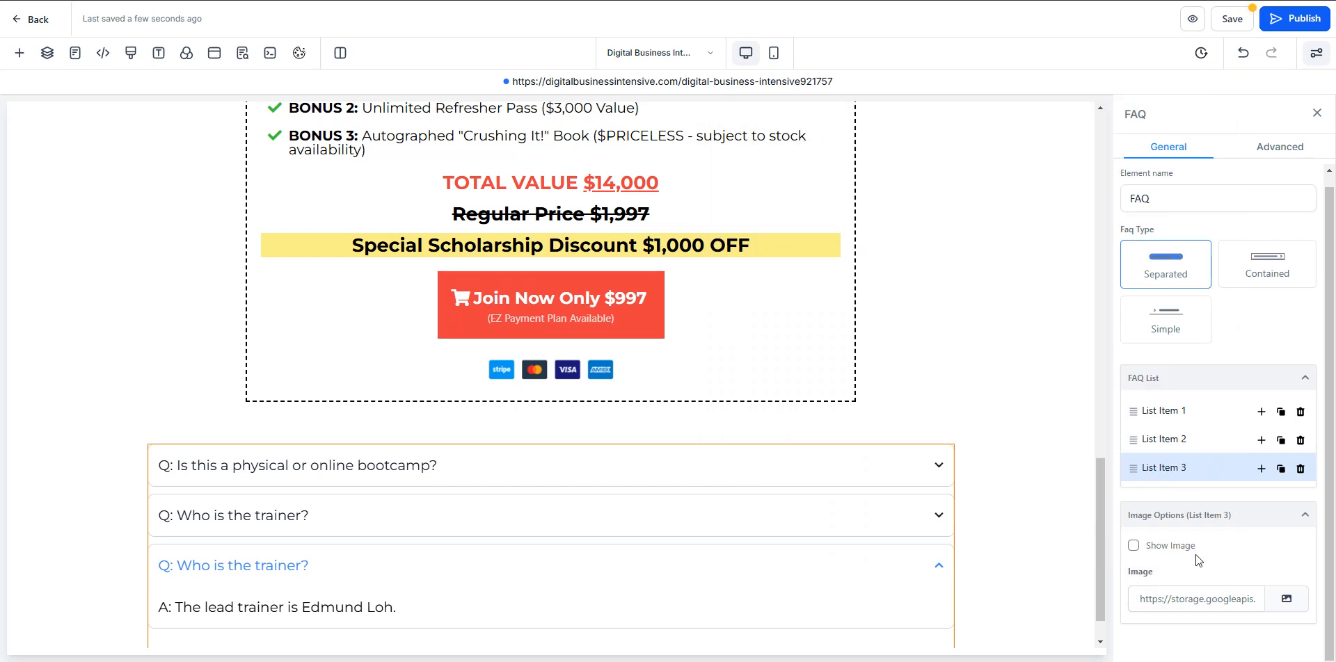
key("ctrl+a")
key("ctrl+v")
- Copy the answer about the unlimited refresher pass from the notes and paste it over List Item 3's answer
key("alt+Tab")
triple_click(994, 401)
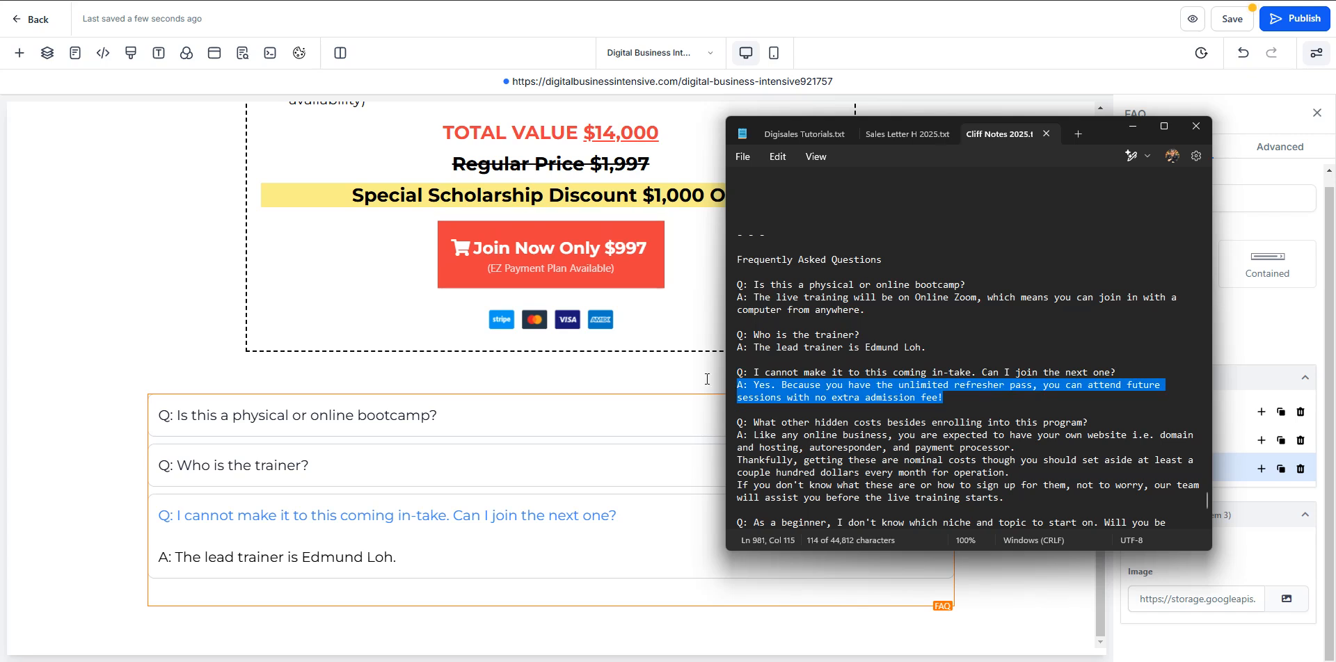
key("ctrl+c")
key("alt+Tab")
left_click(342, 556)
key("ctrl+a")
key("ctrl+v")
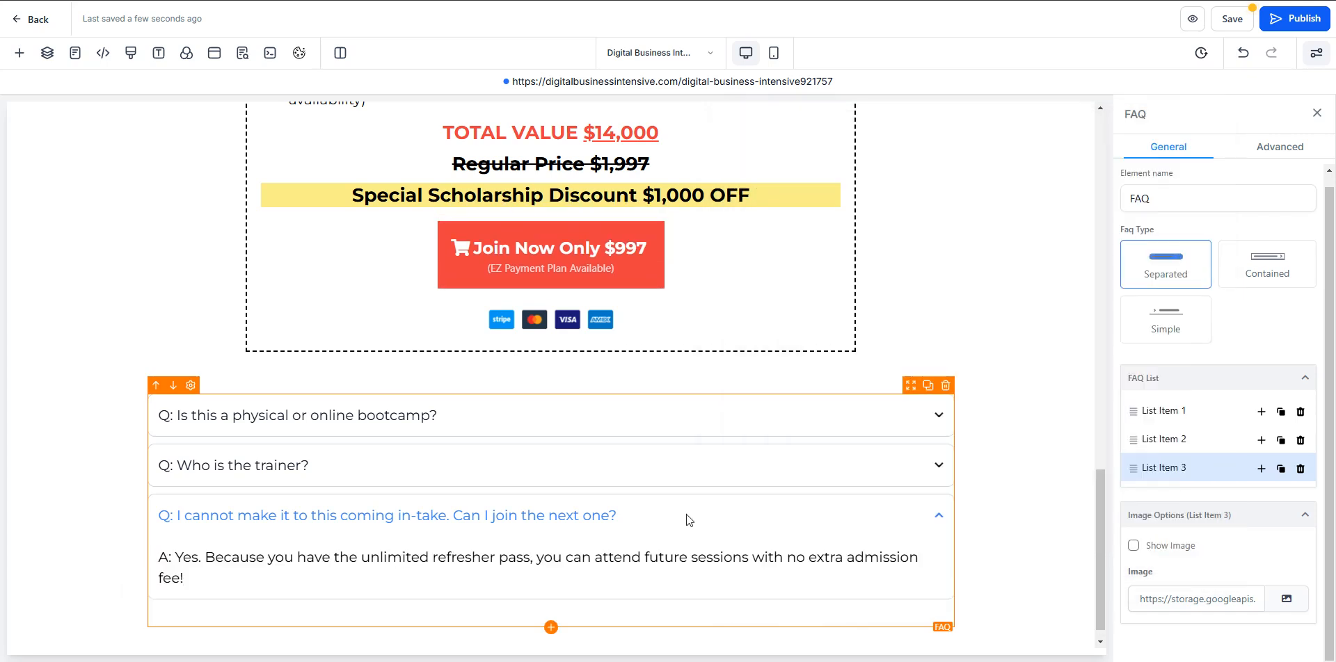
- Duplicate List Item 3 and title the copy "Q: What other hidden costs besides enrolling into this program?" from the notes
left_click(1280, 469)
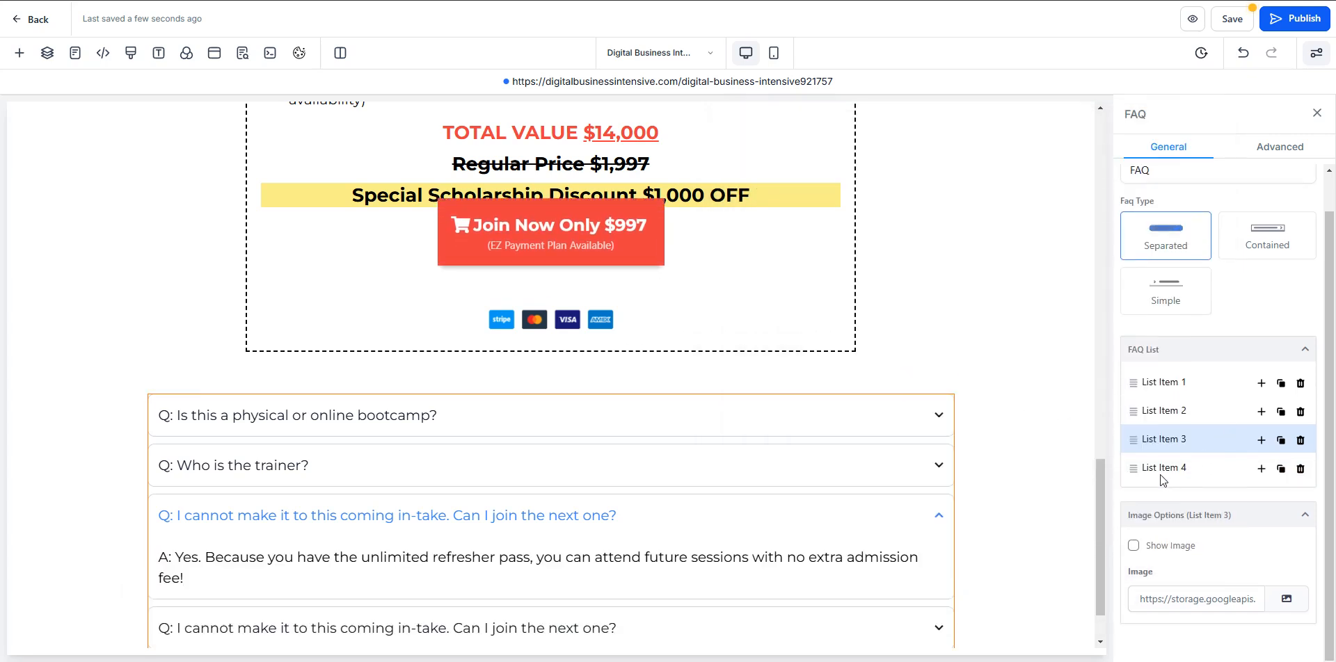
left_click(1159, 473)
key("alt+Tab")
left_click_drag(1087, 423, 731, 423)
left_click(409, 564)
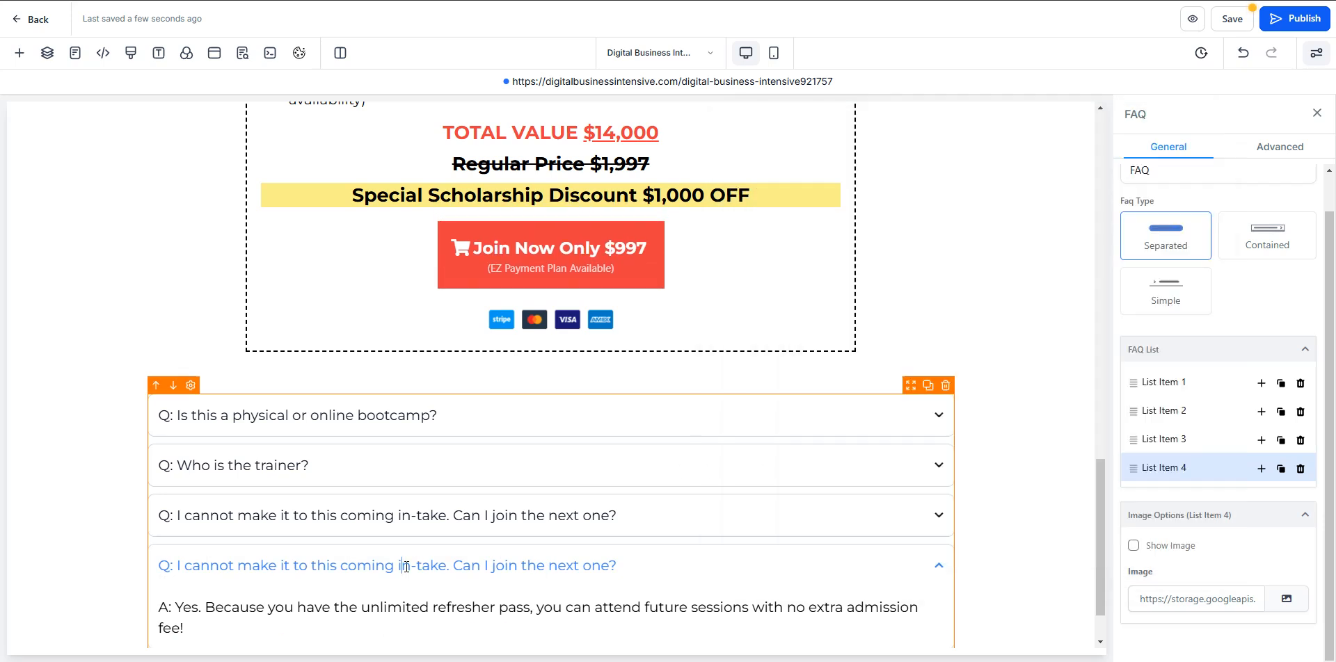
scroll(409, 564, "down", 2)
key("ctrl+a")
key("ctrl+v")
- Copy the full answer about website, hosting and other nominal costs from the notes and paste it over List Item 4's answer
key("alt+Tab")
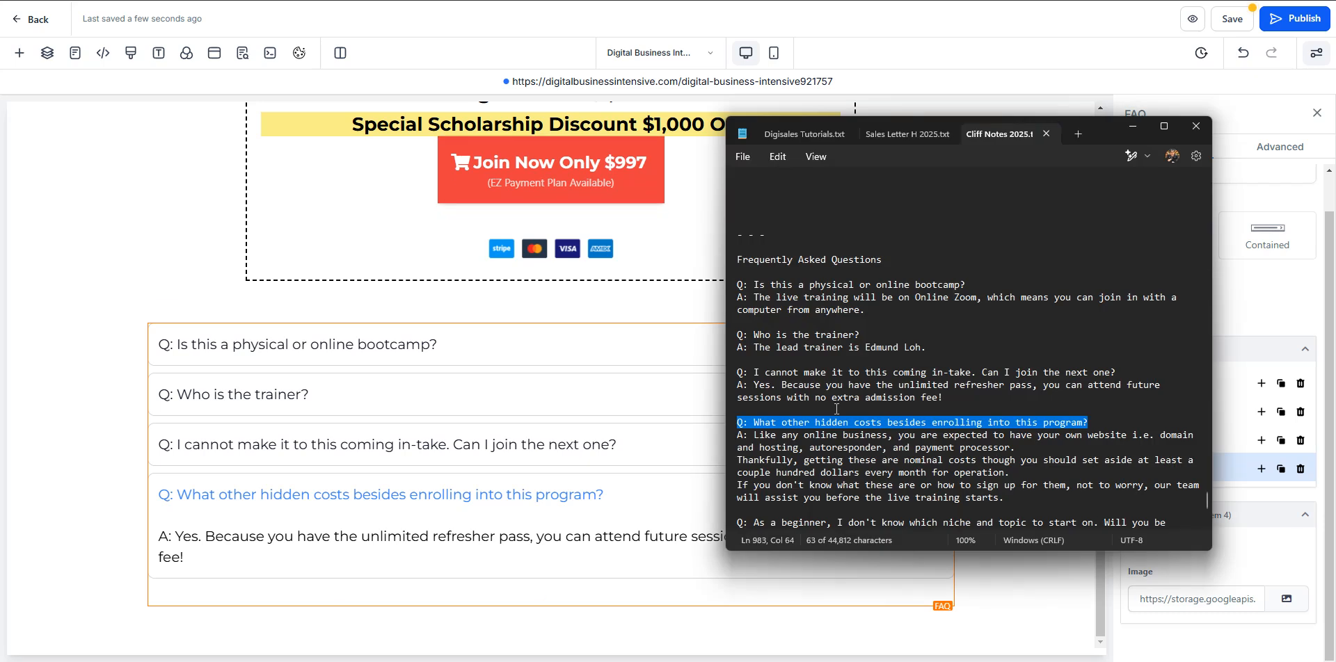
left_click_drag(1032, 492, 734, 436)
left_click(240, 546)
key("ctrl+a")
key("ctrl+v")
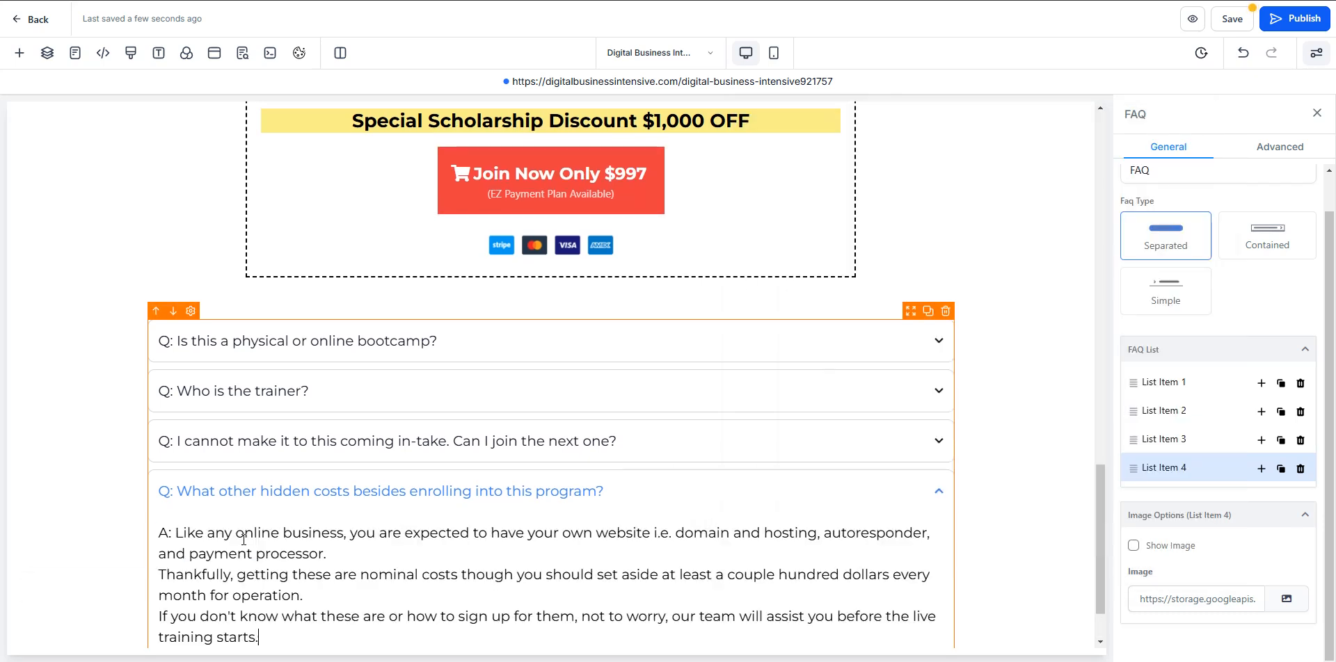
- Separate the three paragraphs of List Item 4's answer with blank lines after "payment processor." and "month for operation."
scroll(355, 477, "down", 1)
left_click(280, 554)
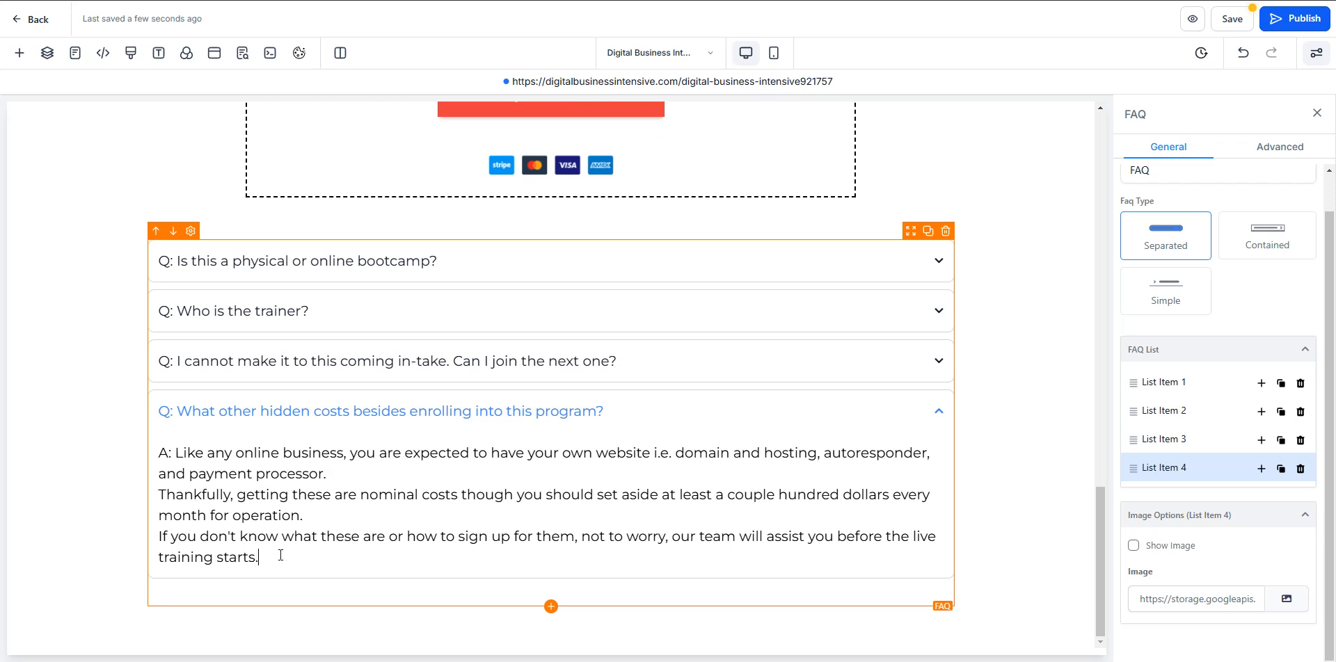
left_click(382, 478)
key("Return")
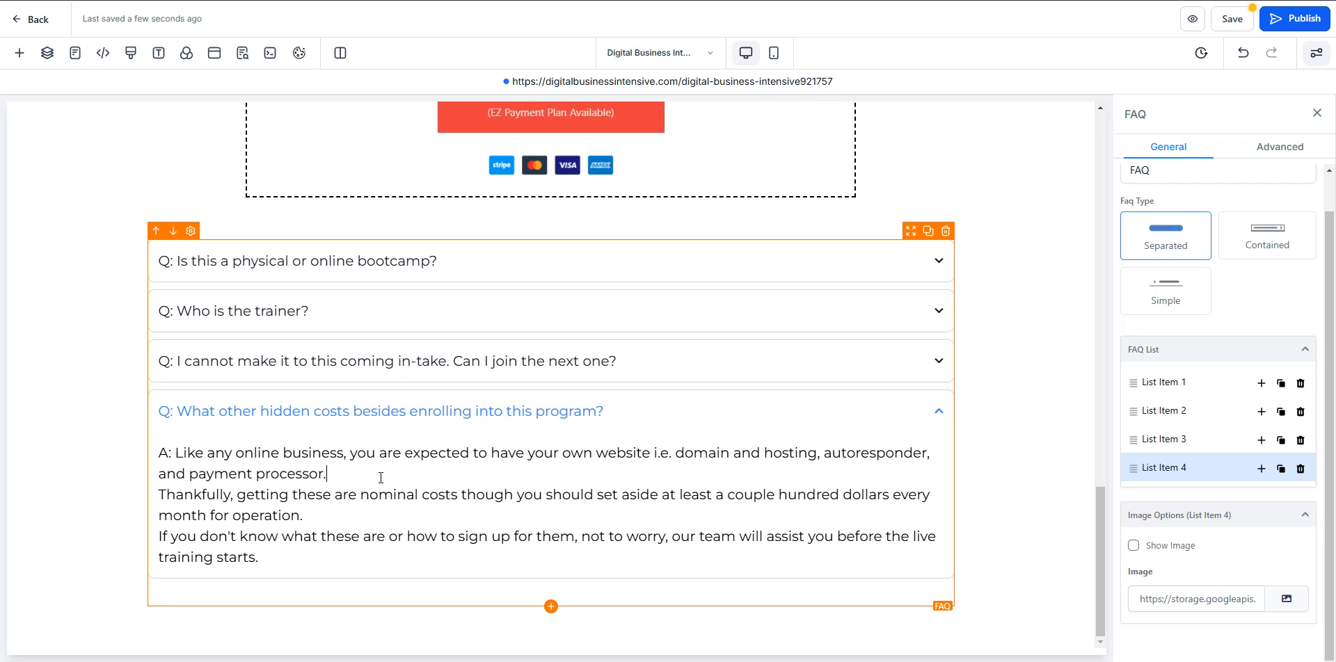
key("Return")
left_click(354, 536)
key("Return")
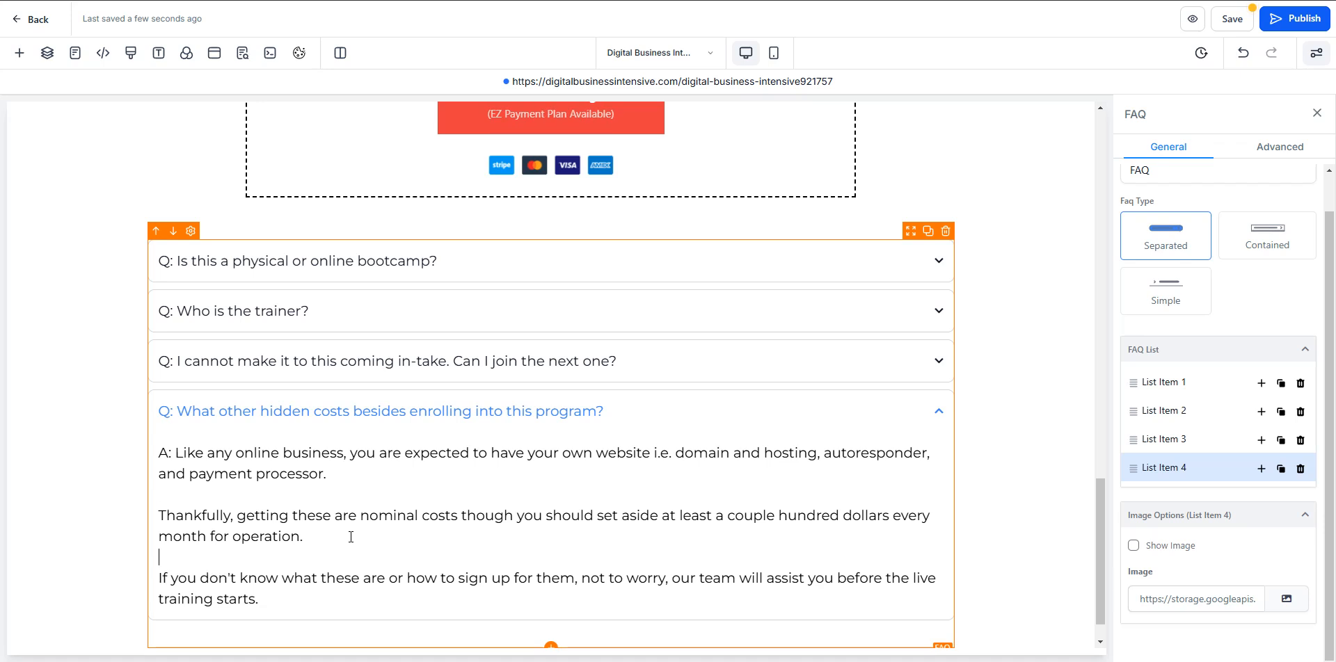
scroll(337, 478, "down", 1)
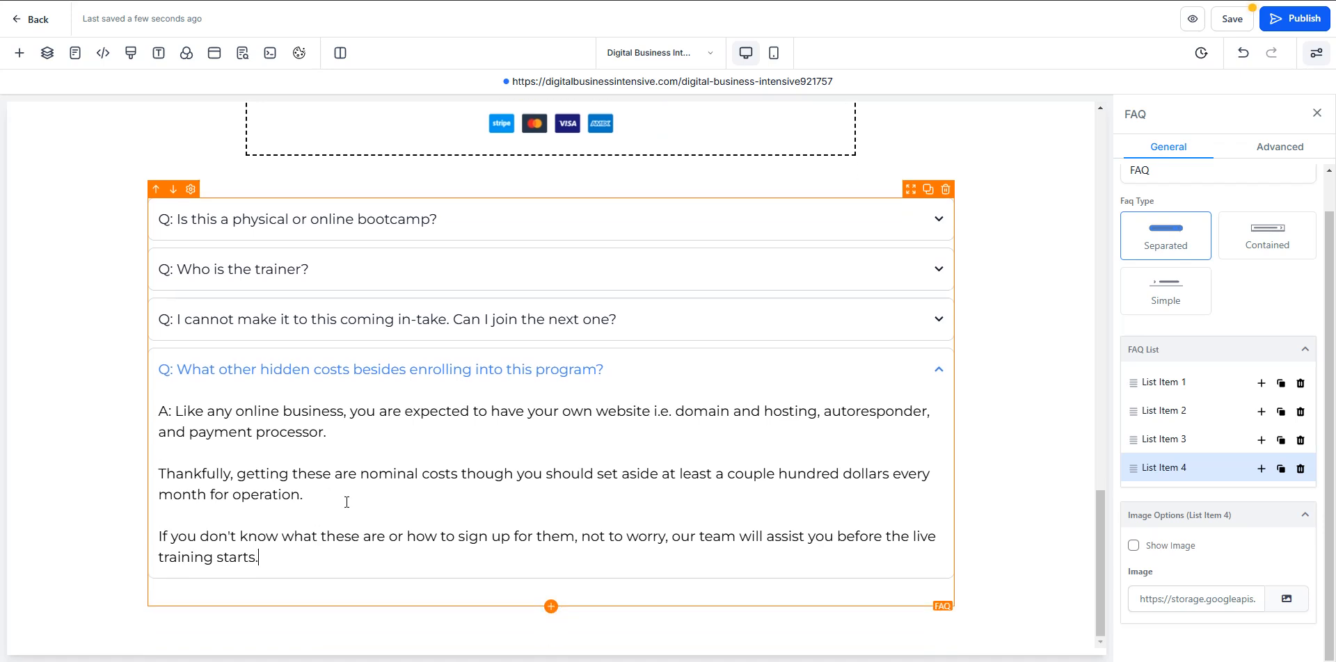
- Duplicate List Item 4 and title the copy "Q: As a beginner, I don't know which niche and topic to start on. Will you be showing how?"
left_click(1280, 469)
key("alt+Tab")
scroll(825, 348, "down", 5)
left_click_drag(826, 346, 729, 337)
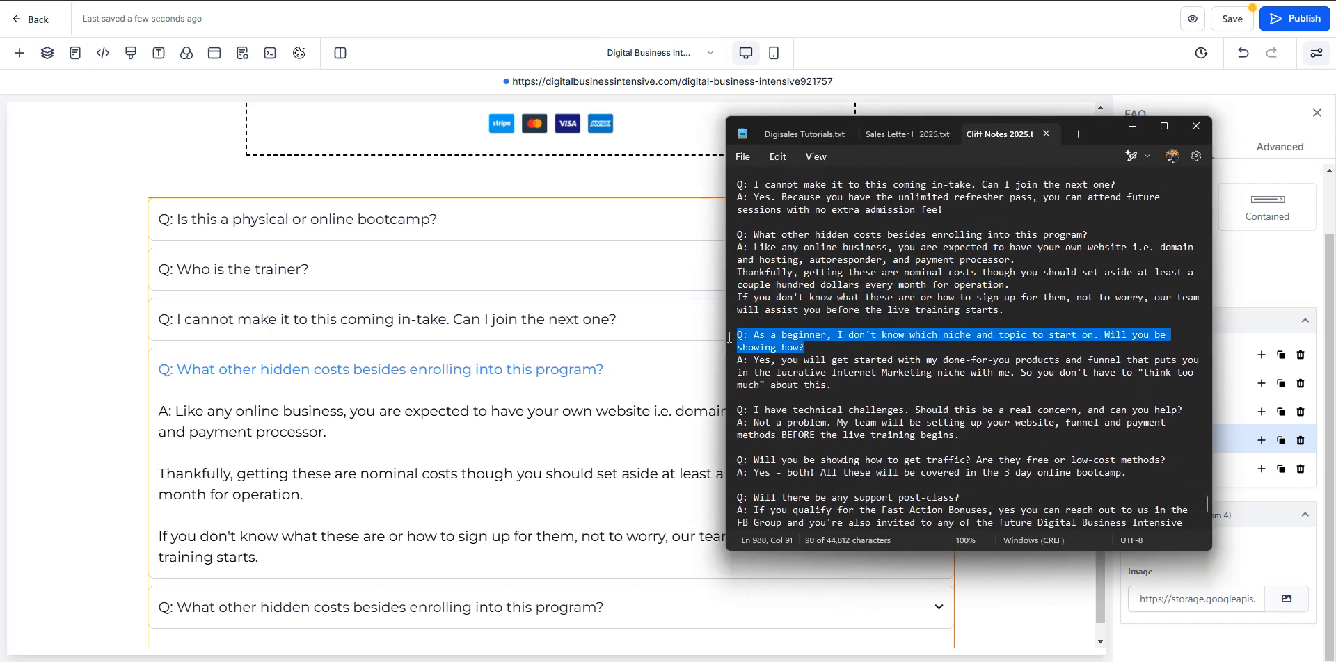
left_click(1237, 332)
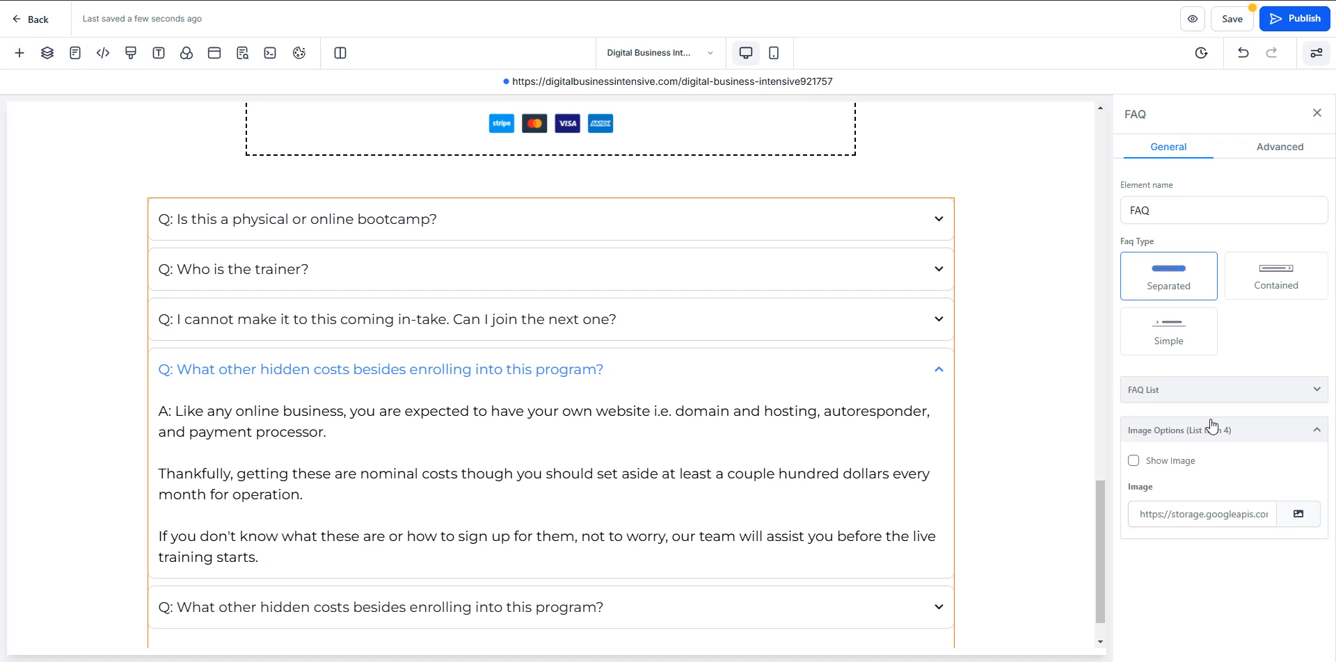
left_click(1256, 401)
scroll(1194, 468, "down", 1)
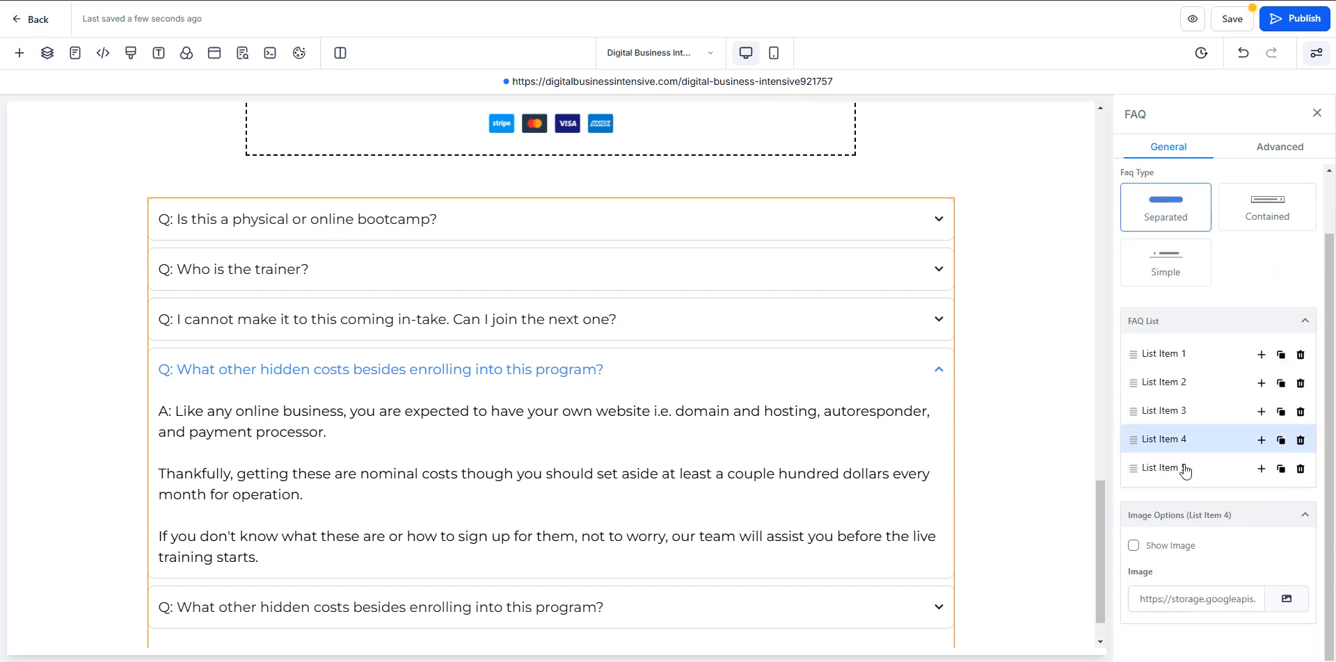
left_click(1184, 470)
key("ctrl+a")
key("ctrl+v")
- Copy the answer about the done-for-you products and funnel from the notes and paste it over List Item 5's answer
key("alt+Tab")
left_click_drag(831, 386, 725, 362)
key("ctrl+c")
key("alt+Tab")
left_click(388, 513)
key("ctrl+a")
key("ctrl+v")
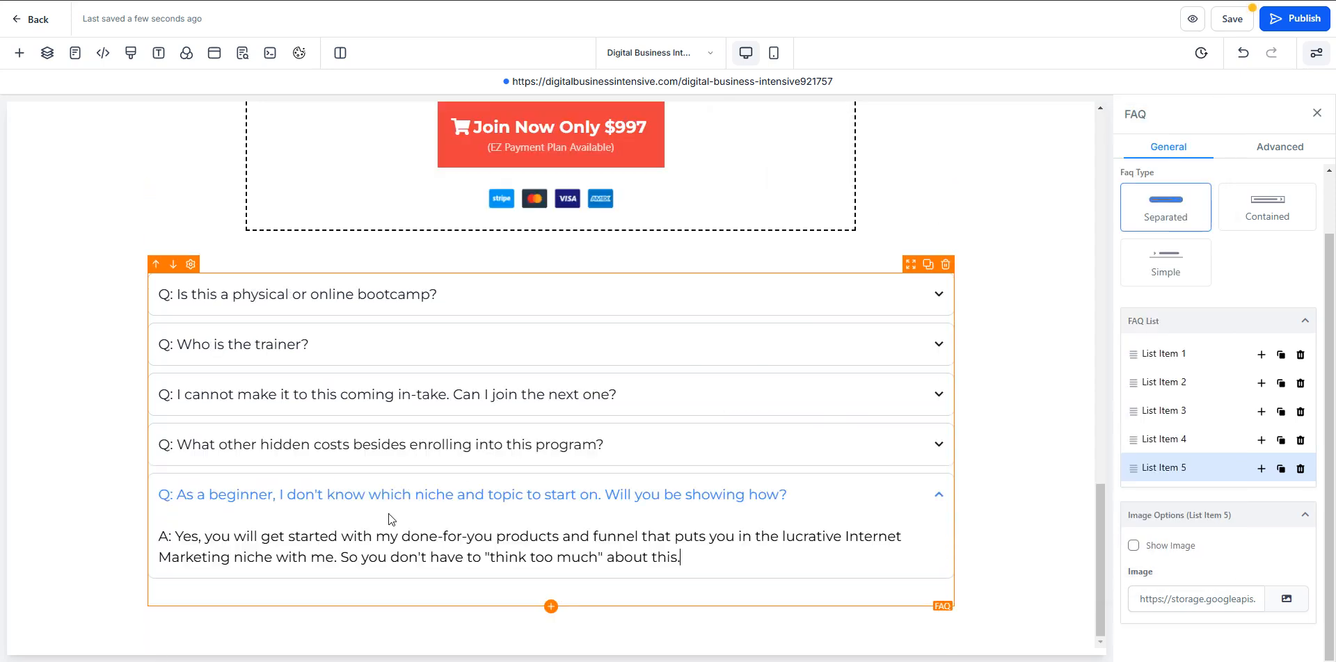
- Duplicate List Item 5 and title the copy "Q: I have technical challenges. Should this be a real concern, and can you help?" from the notes
left_click(1279, 470)
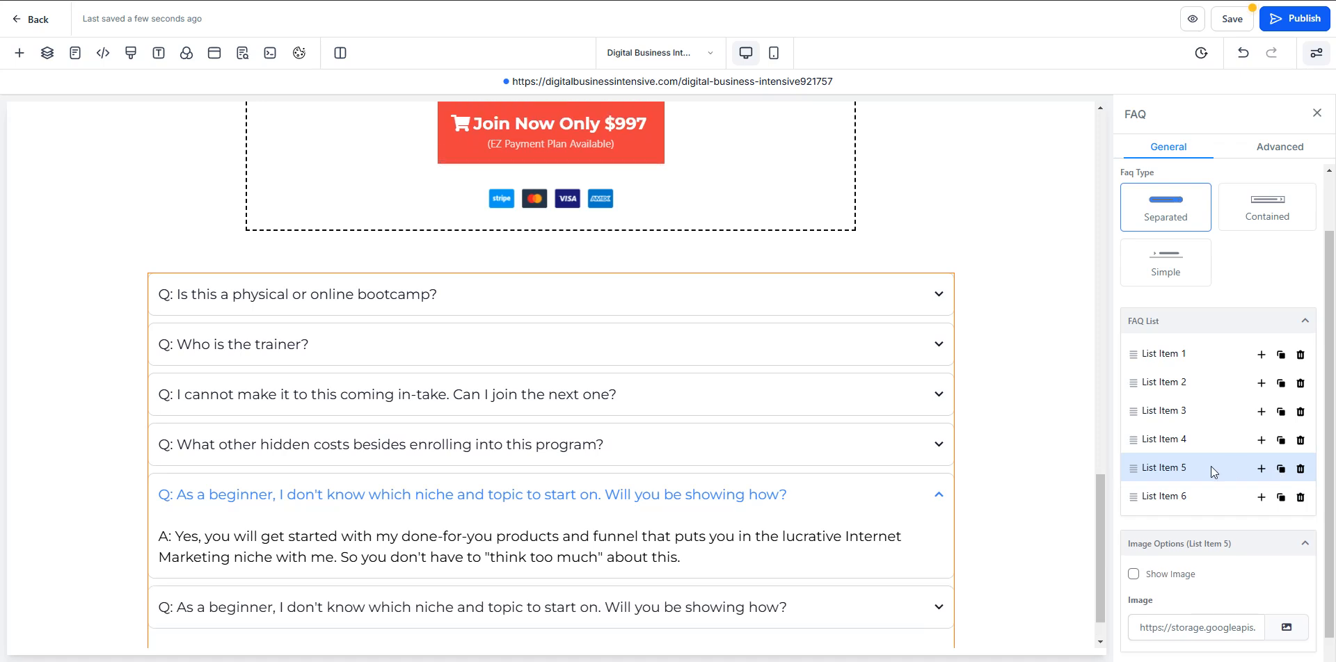
left_click(1175, 470)
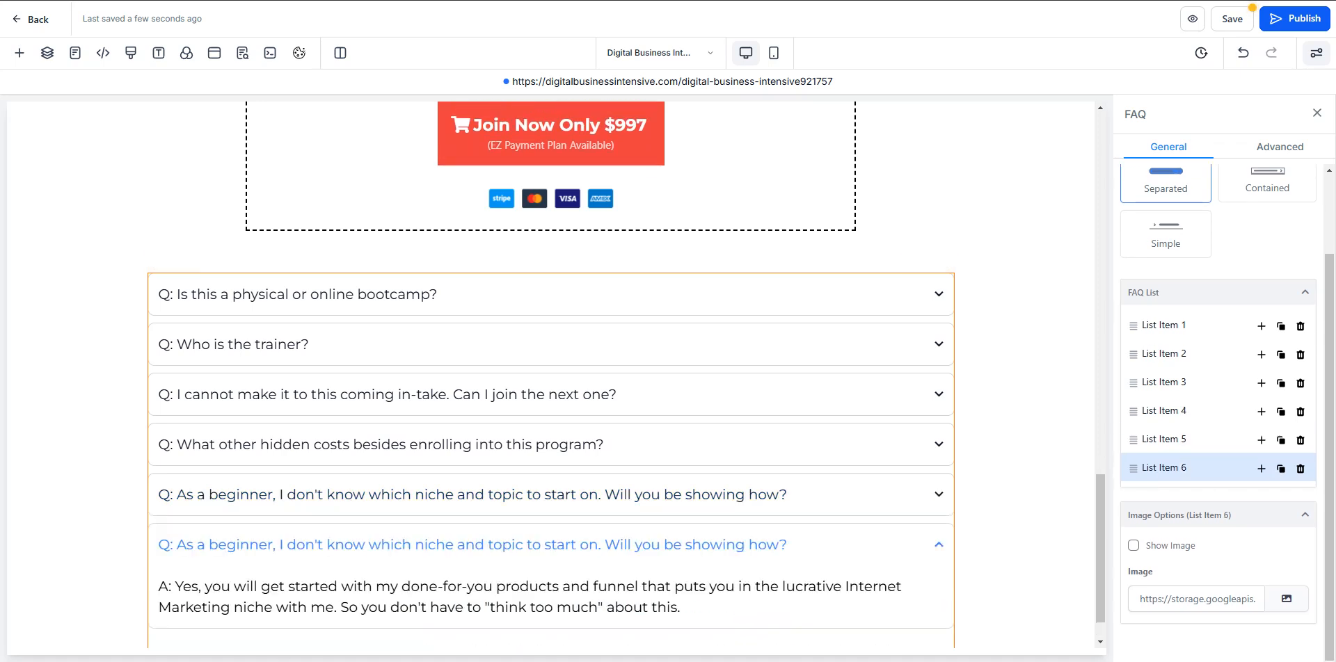
key("alt+Tab")
left_click_drag(1194, 406, 779, 411)
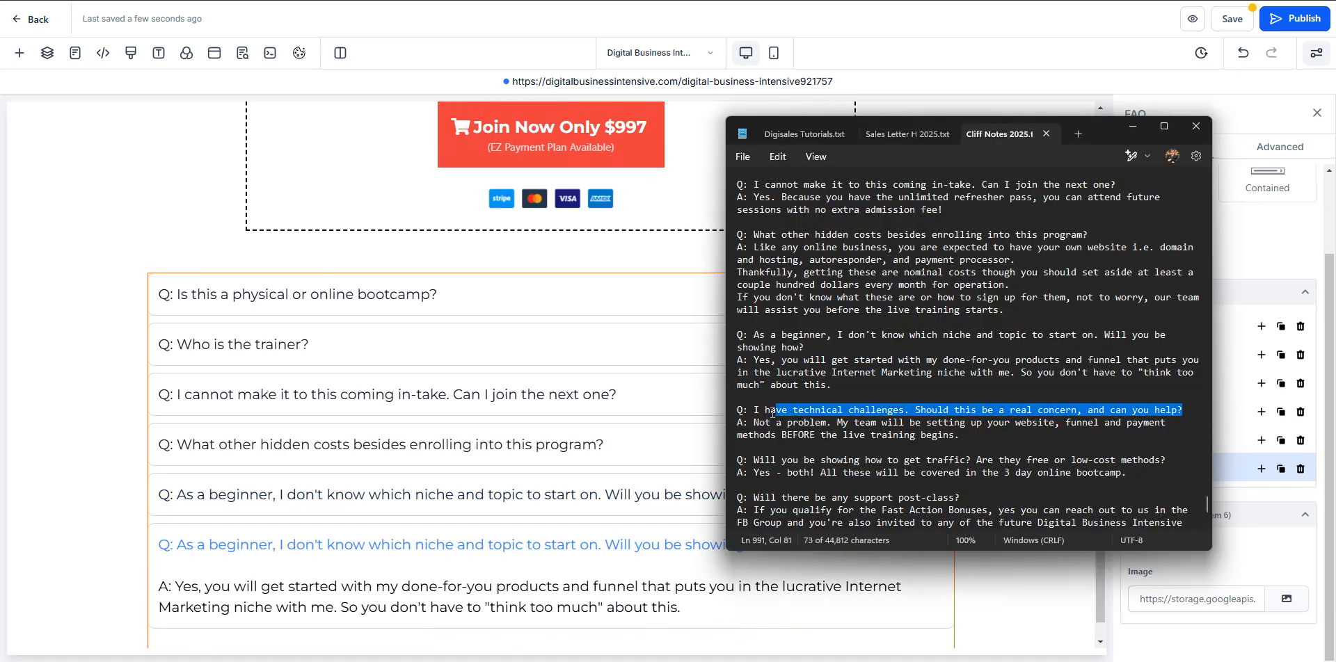
triple_click(436, 546)
key("ctrl+v")
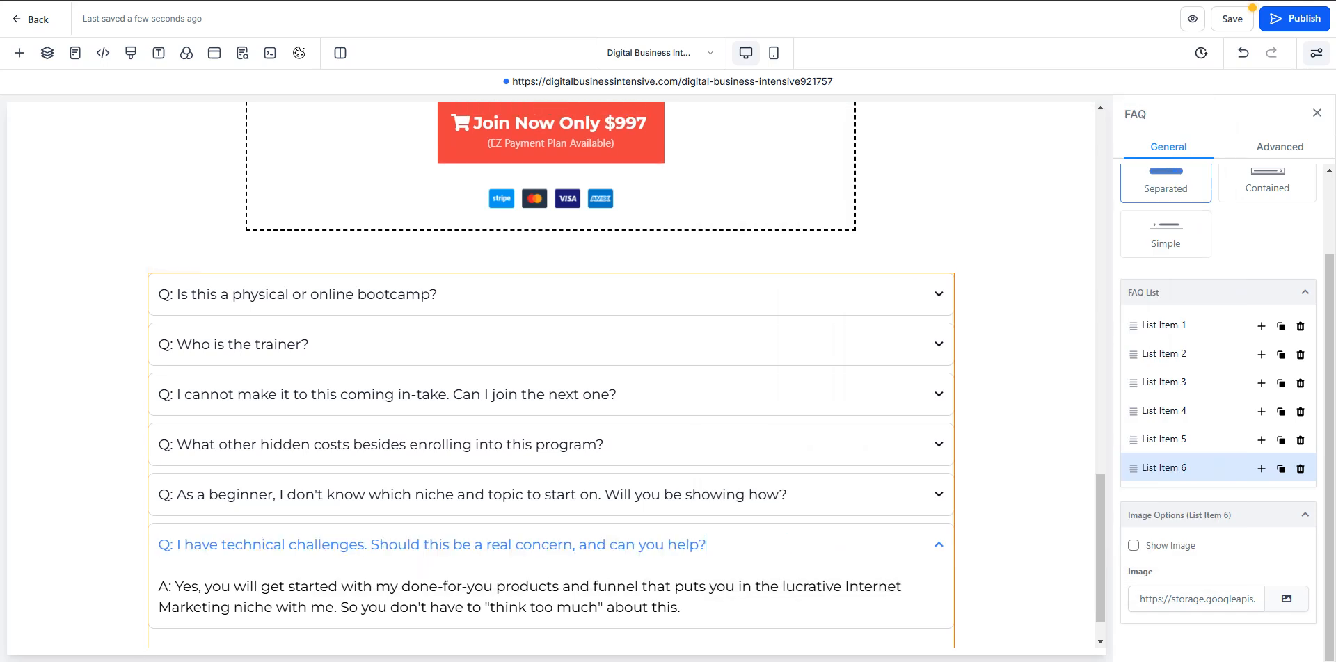
- Copy the answer about the team setting up website, funnel and payment methods from the notes and paste it over List Item 6's answer
key("alt+Tab")
left_click_drag(1033, 437, 736, 423)
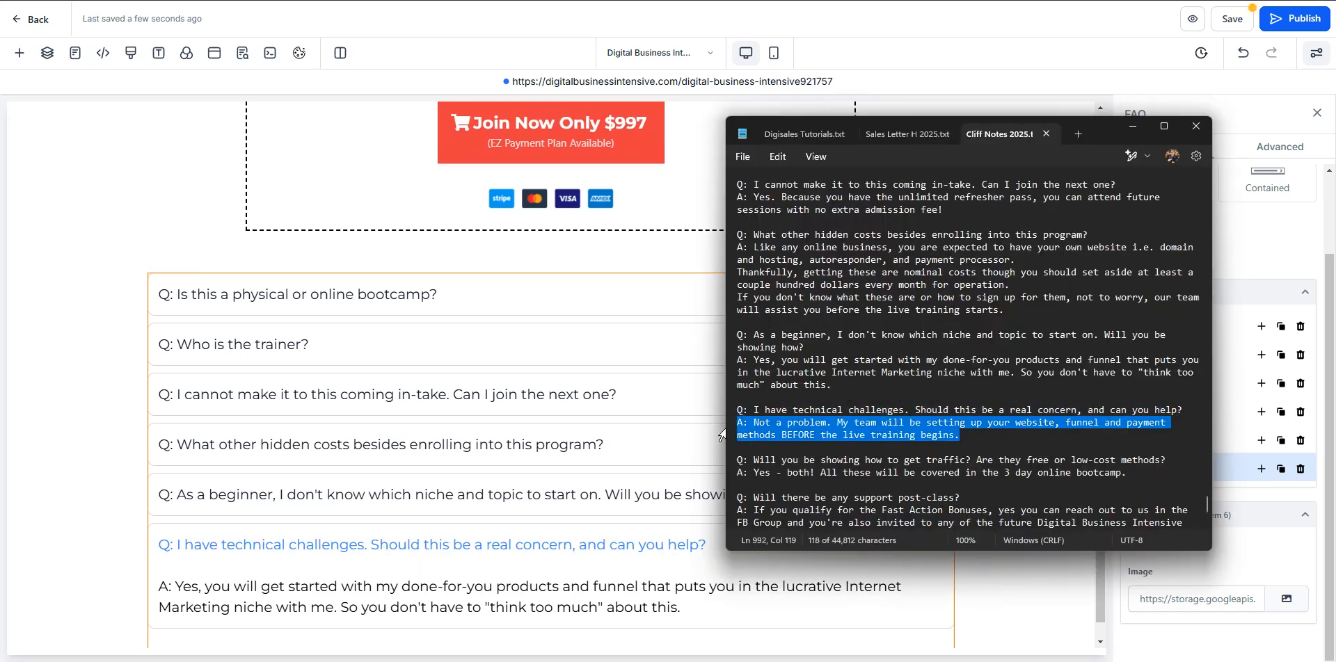
key("alt+Tab")
triple_click(462, 596)
key("ctrl+v")
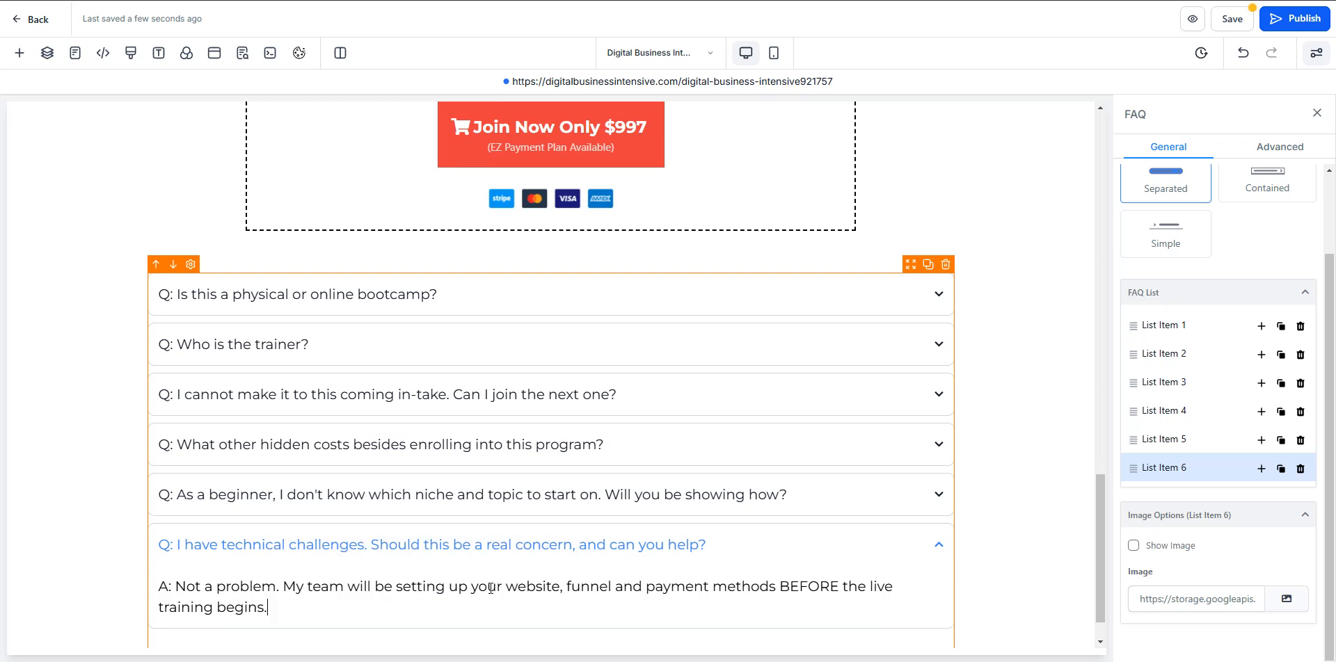
- Duplicate List Item 6 and title the copy "Q: Will you be showing how to get traffic? Are they free or low-cost methods?" from the notes
scroll(684, 588, "down", 1)
left_click(1281, 469)
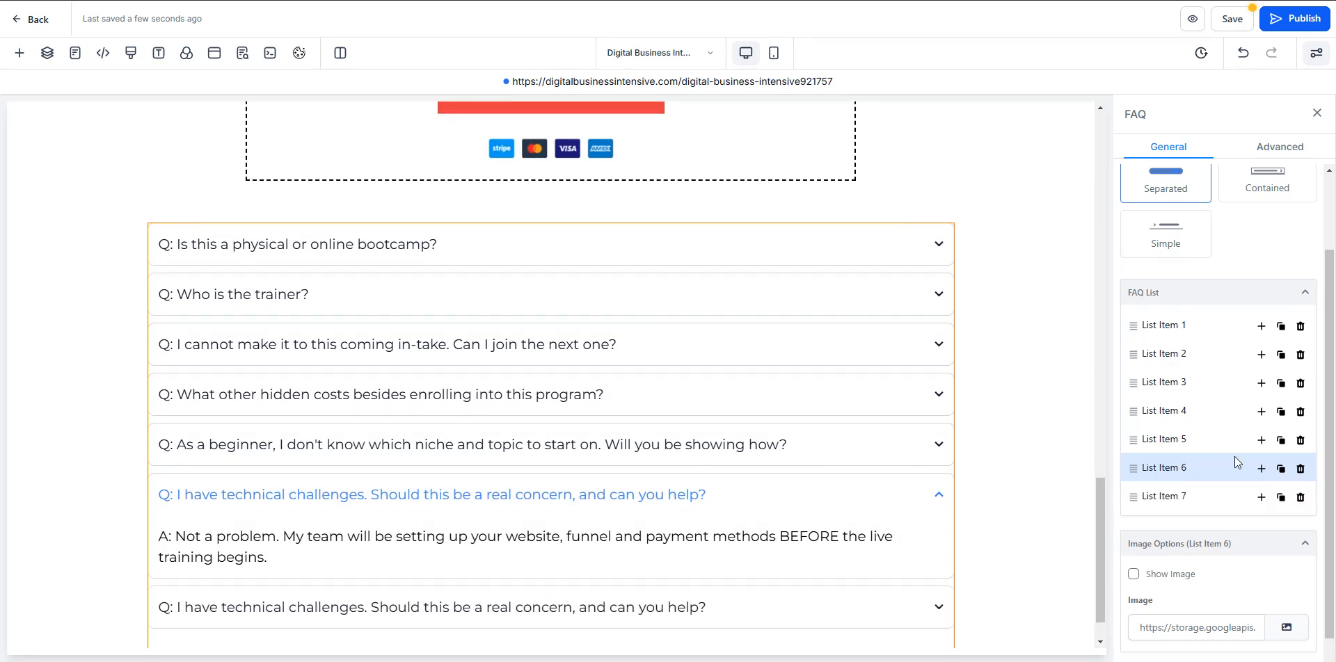
left_click(1168, 468)
key("alt+Tab")
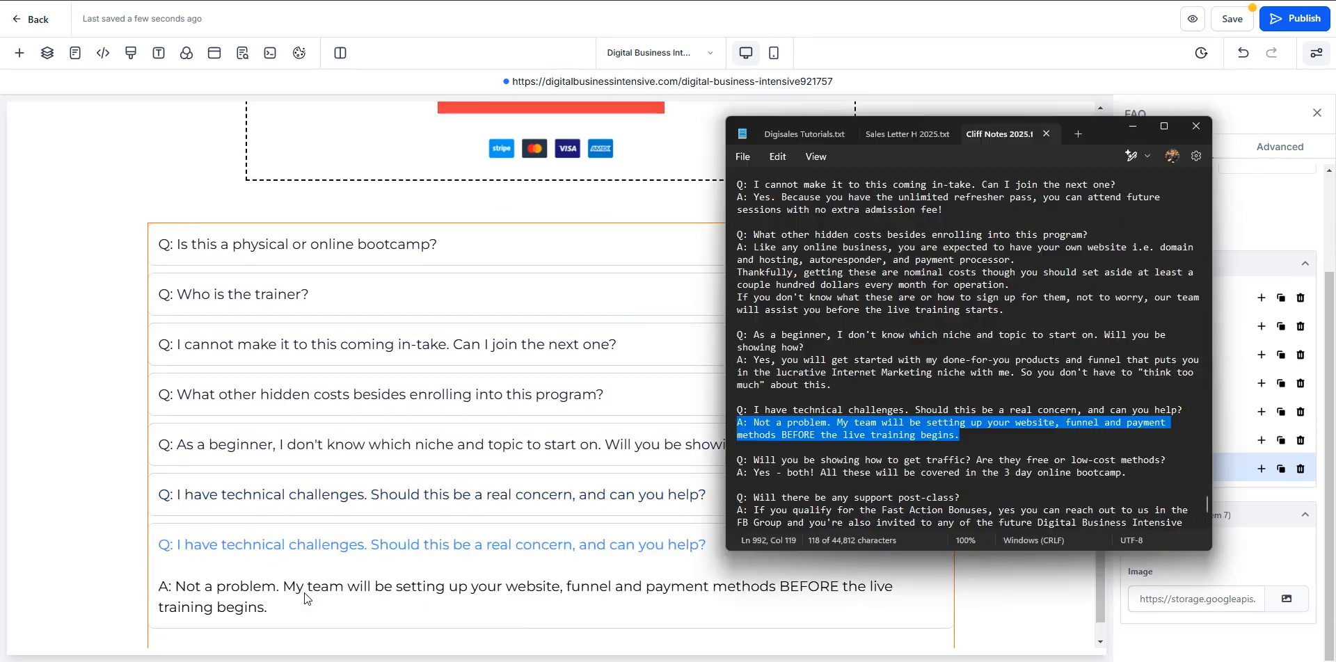
scroll(1170, 345, "down", 3)
left_click_drag(1169, 346, 760, 346)
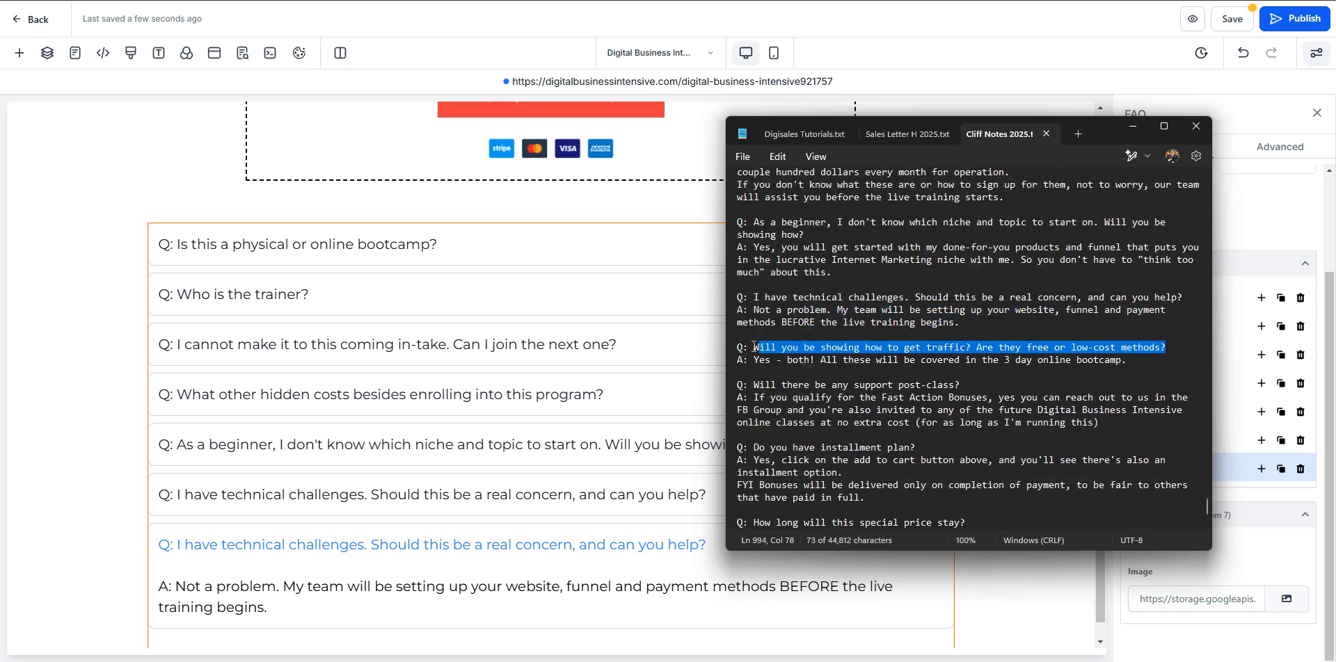
key("ctrl+c")
key("alt+Tab")
key("ctrl+a")
key("ctrl+v")
- Copy the "Yes - both!" answer about the 3 day online bootcamp from the notes and paste it over List Item 7's answer
key("alt+Tab")
left_click_drag(1127, 360, 723, 360)
key("ctrl+c")
key("alt+Tab")
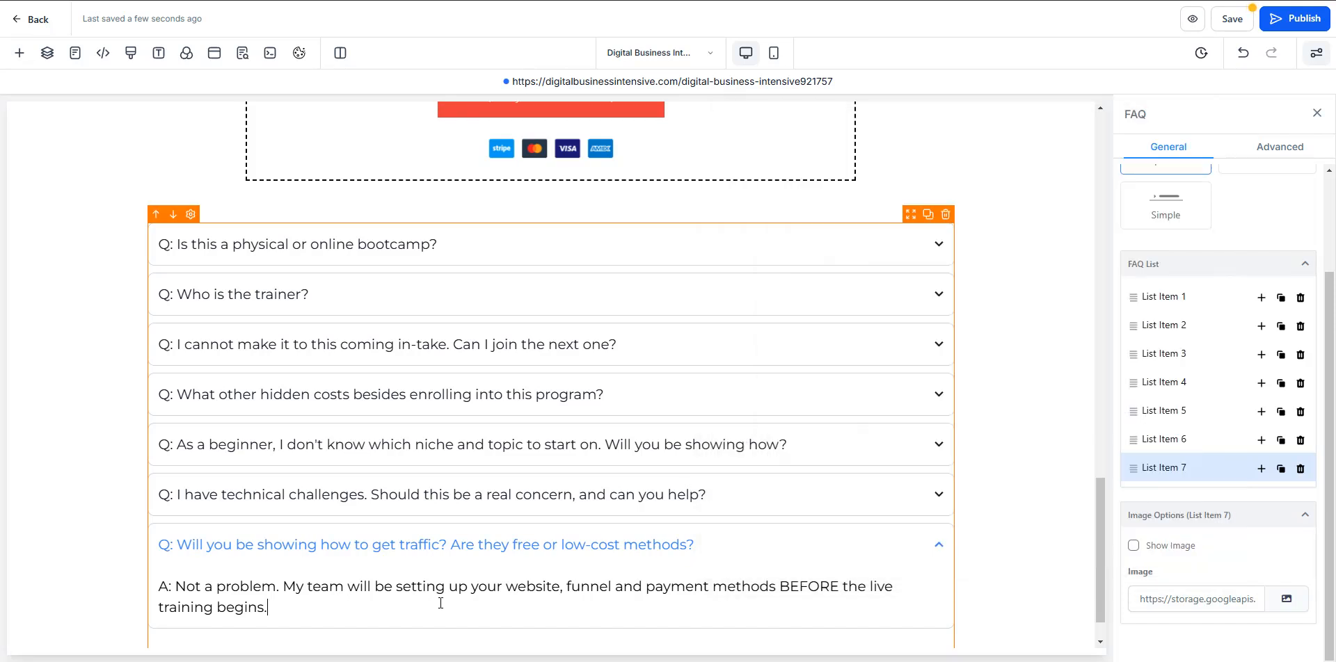
key("ctrl+a")
key("ctrl+v")
- Duplicate List Item 7 and title the copy "Q: Will there be any support post-class?" from the notes
left_click(1278, 471)
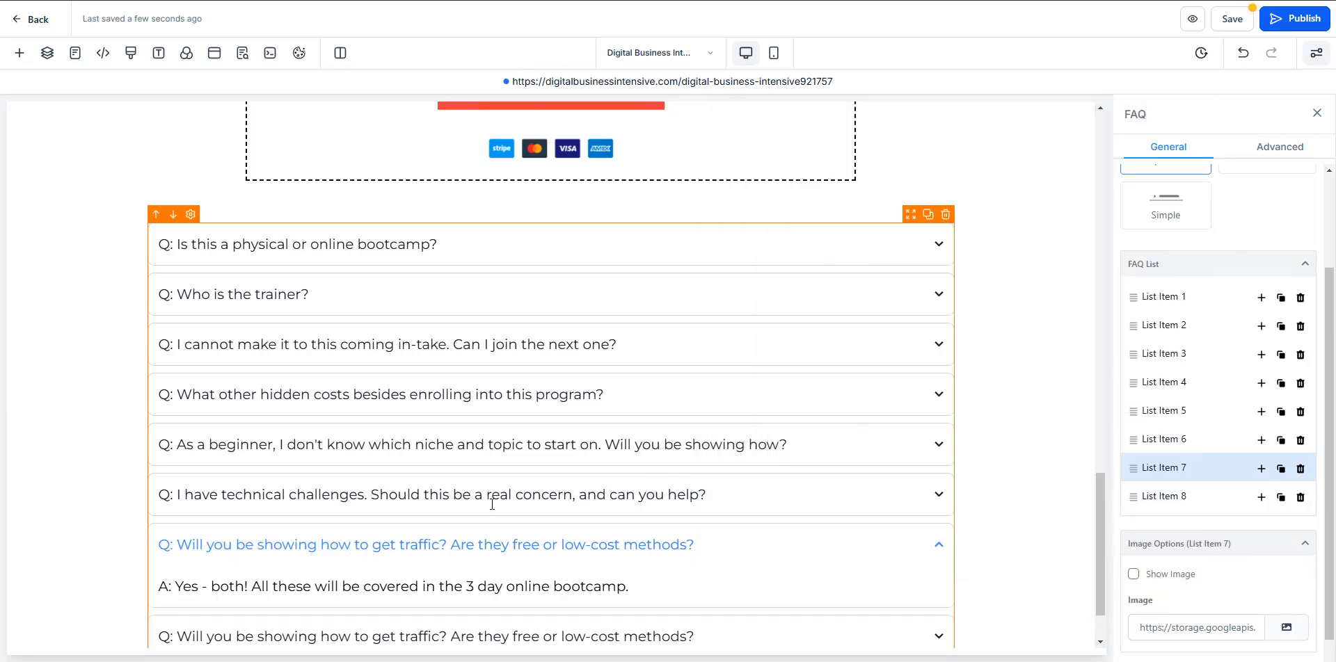
key("alt+Tab")
left_click_drag(963, 385, 721, 398)
key("ctrl+c")
key("alt+Tab")
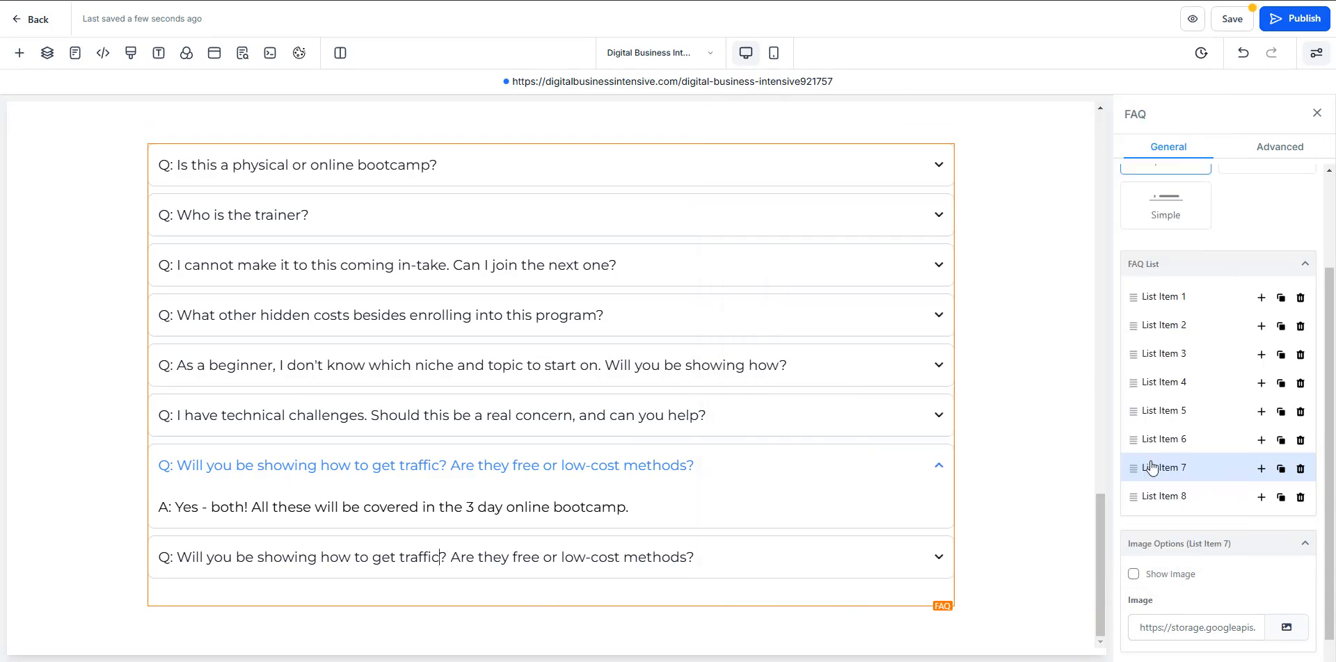
left_click(1179, 504)
triple_click(442, 515)
key("ctrl+v")
- Copy the answer about the Fast Action Bonuses and FB Group from the notes and paste it over List Item 8's answer
key("alt+Tab")
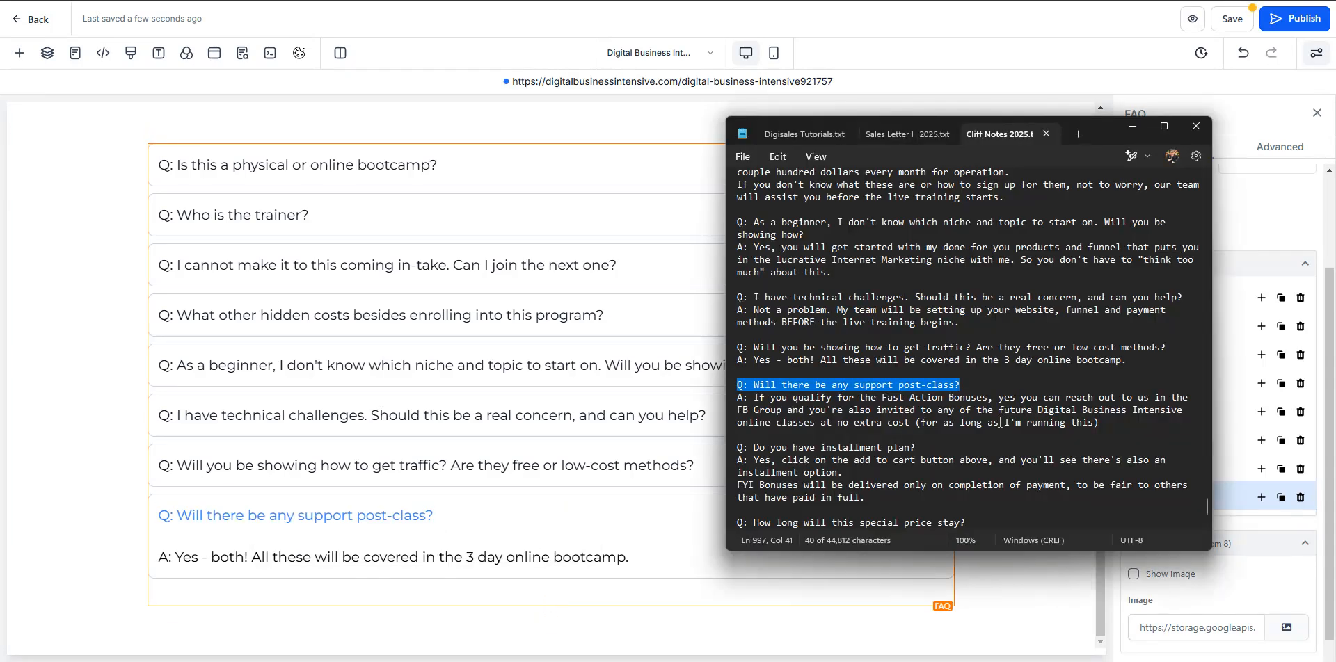
left_click_drag(1105, 422, 761, 395)
key("ctrl+c")
key("alt+Tab")
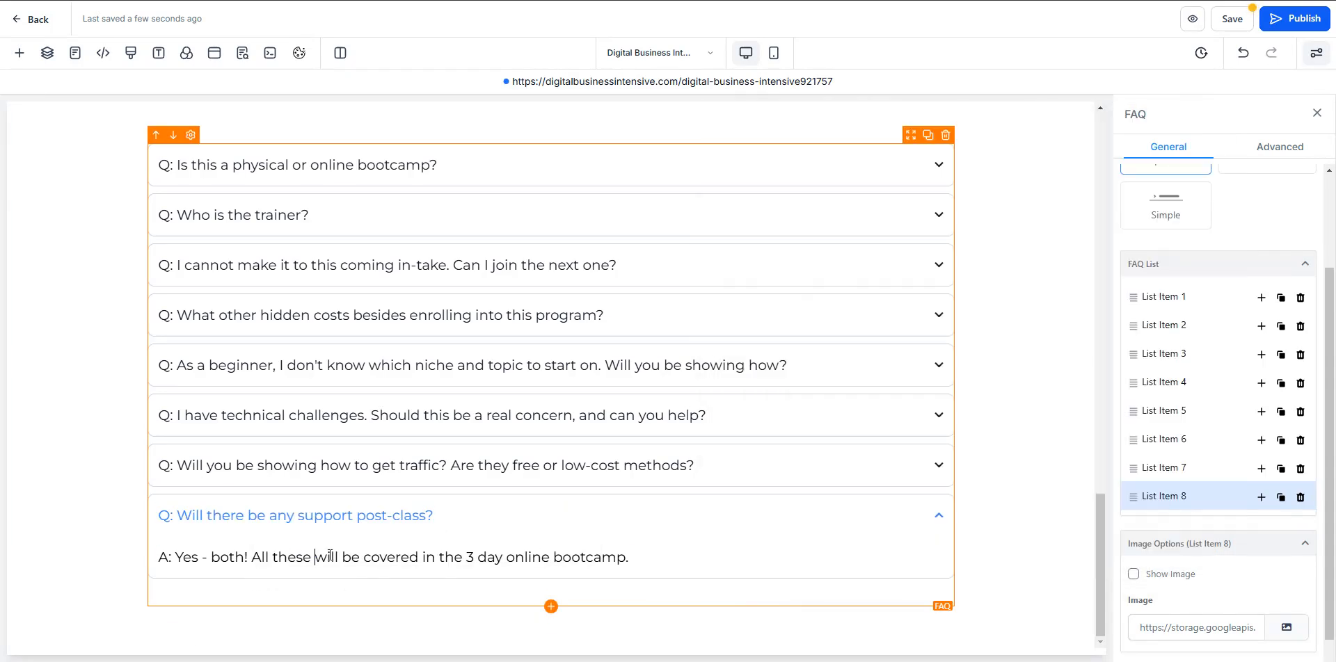
triple_click(316, 556)
key("ctrl+v")
- Duplicate List Item 8 and title the copy "Q: Do you have installment plan?" from the notes
left_click(1280, 496)
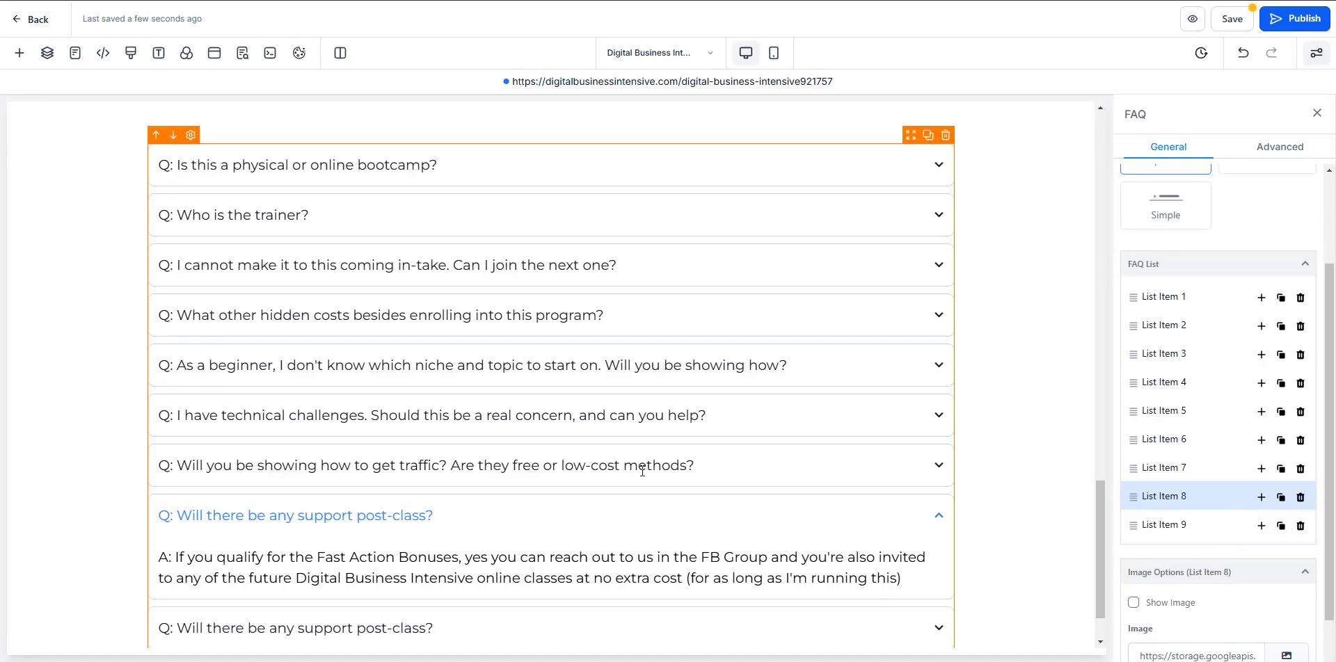
scroll(266, 576, "down", 1)
key("alt+Tab")
scroll(967, 348, "down", 3)
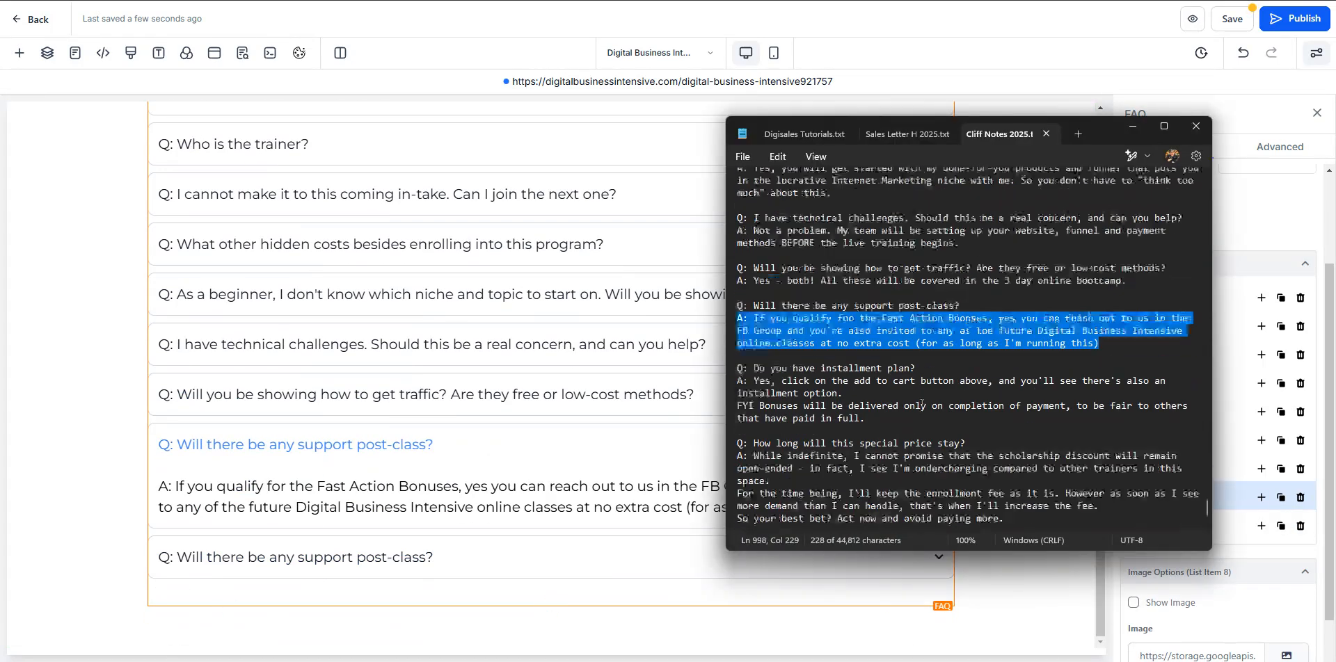
left_click_drag(916, 334, 739, 333)
key("ctrl+c")
key("alt+Tab")
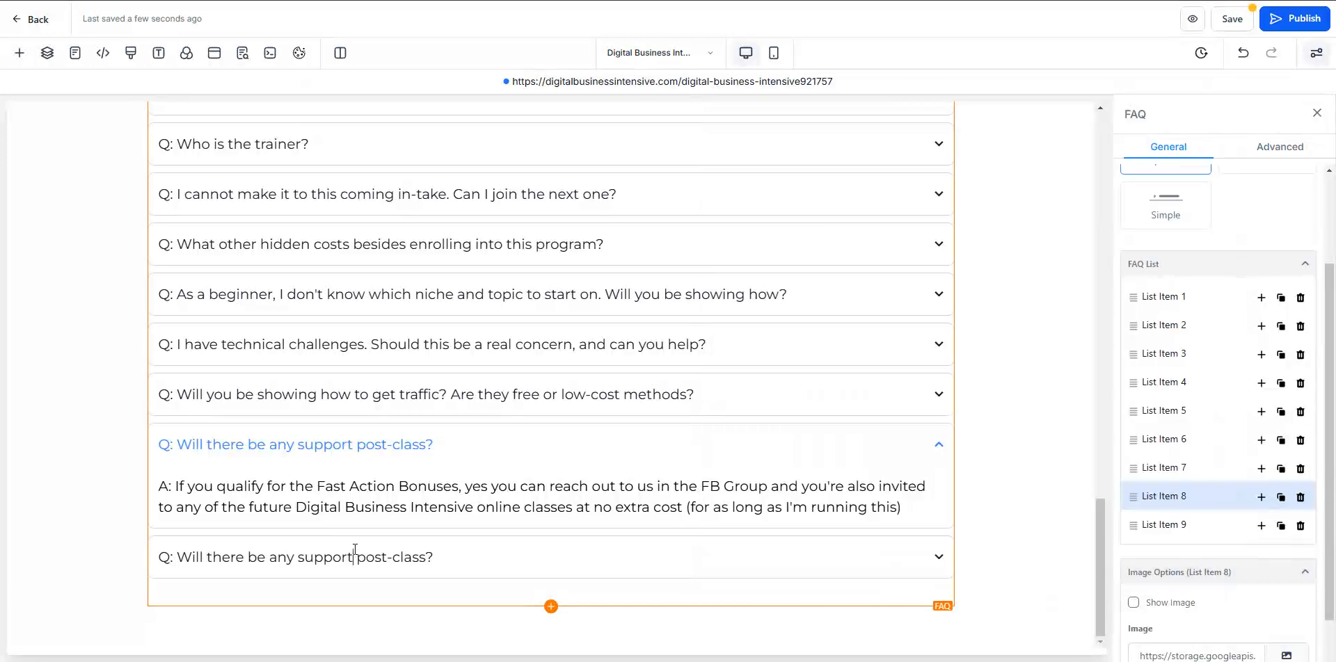
left_click(1175, 530)
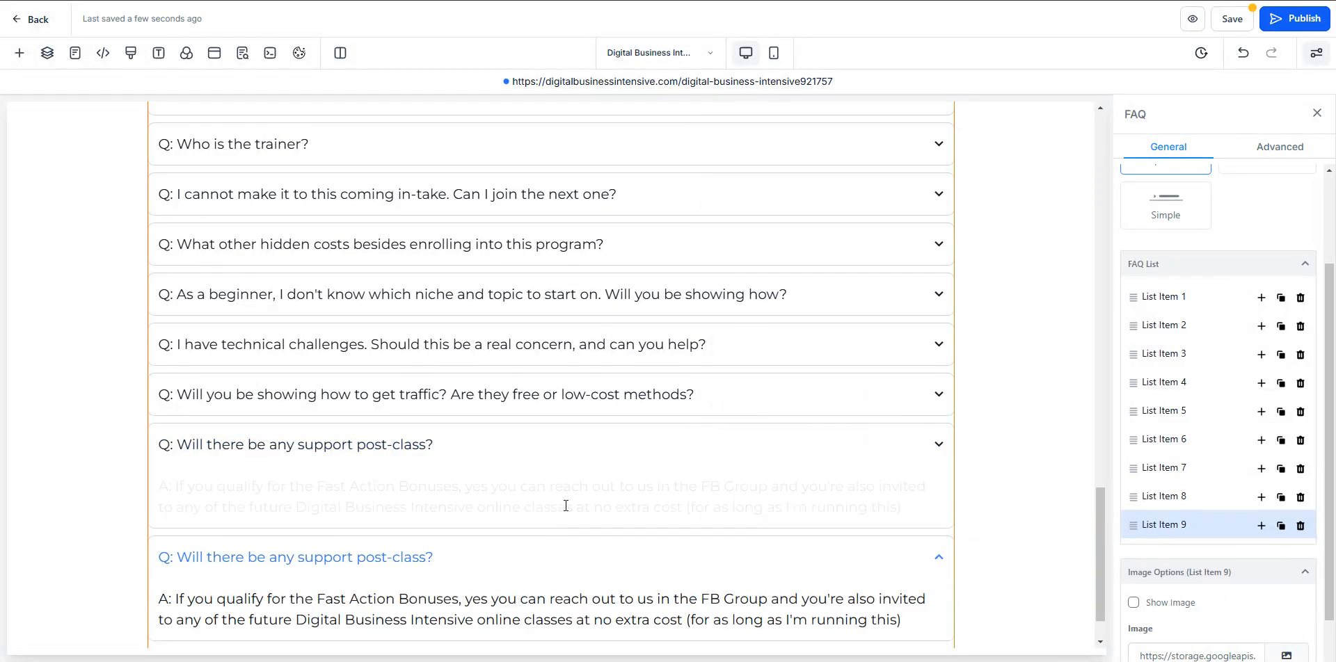
triple_click(366, 493)
key("ctrl+v")
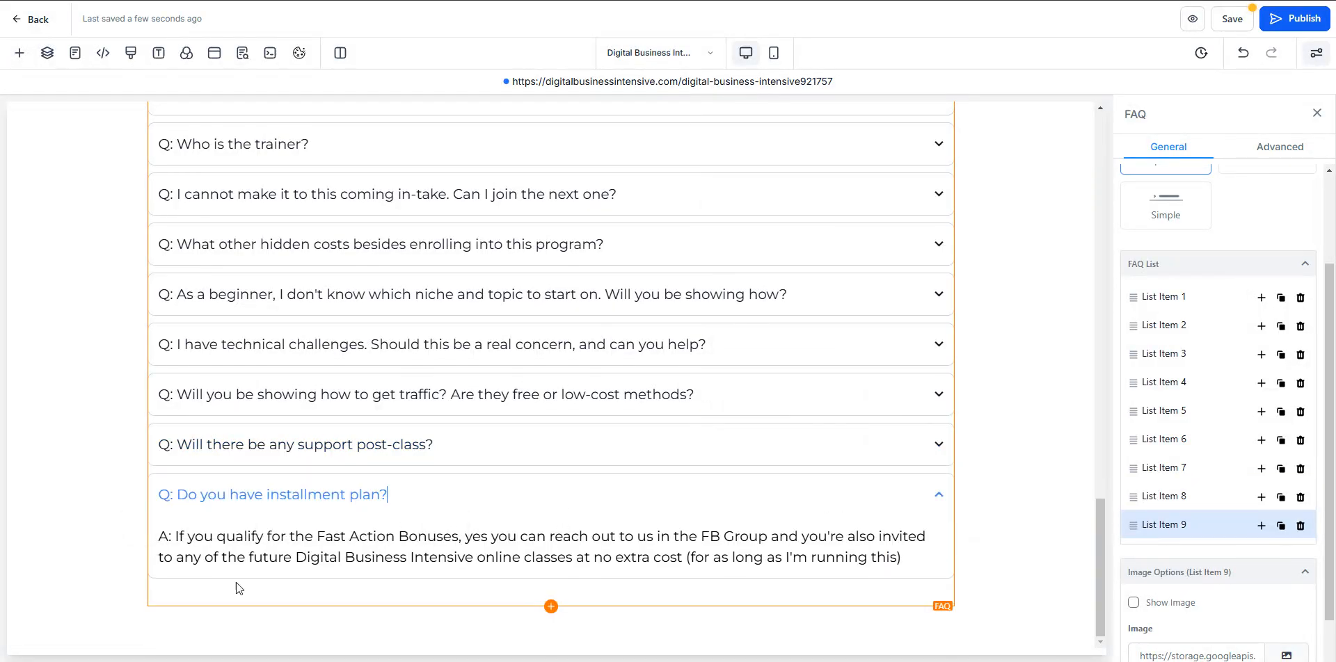
- Copy the full answer about the installment option and bonus delivery from the notes and paste it over List Item 9's answer
key("alt+Tab")
left_click_drag(865, 385, 718, 351)
key("ctrl+c")
triple_click(422, 535)
key("ctrl+v")
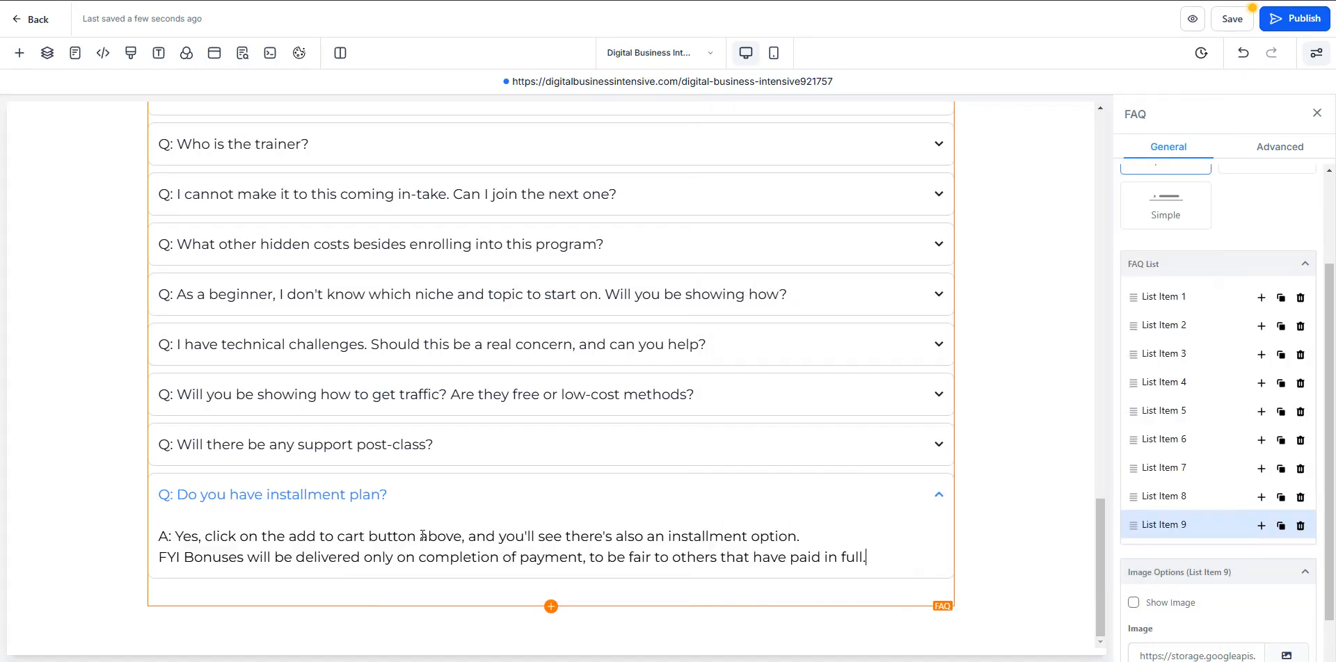
- Duplicate List Item 9 and title the copy "Q: How long will this special price stay?" from the notes
left_click(1282, 527)
scroll(605, 495, "down", 1)
key("alt+Tab")
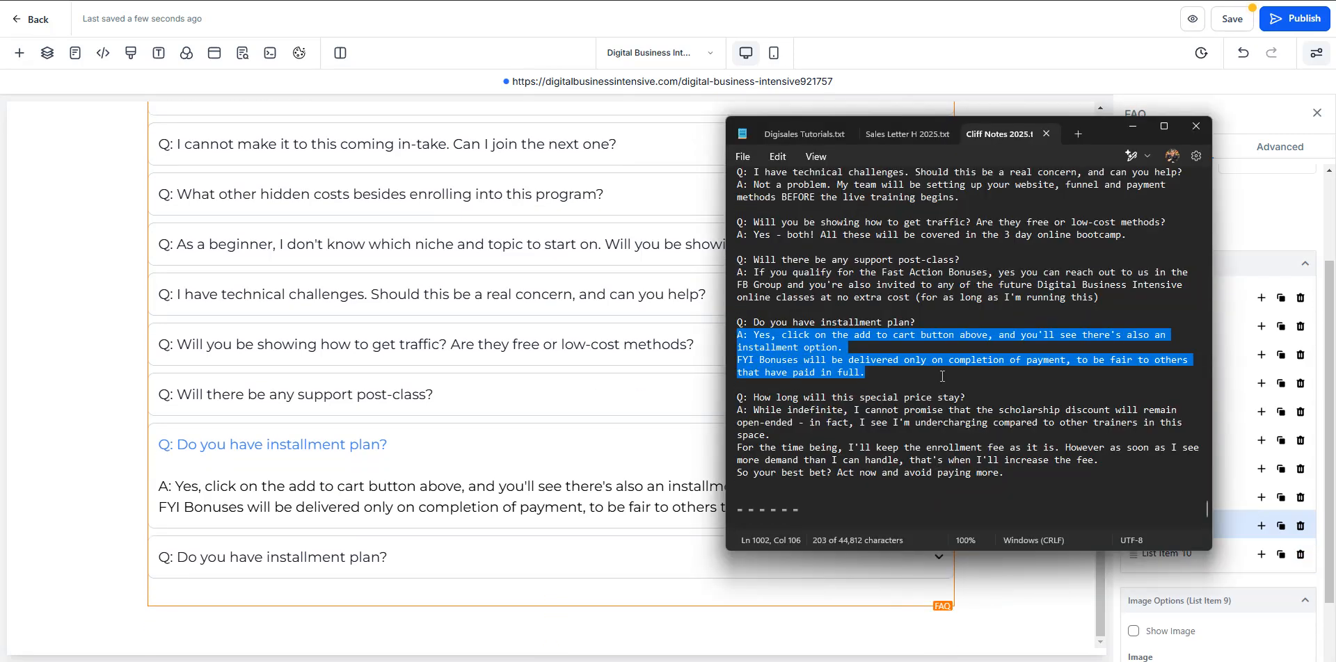
left_click_drag(985, 393, 780, 398)
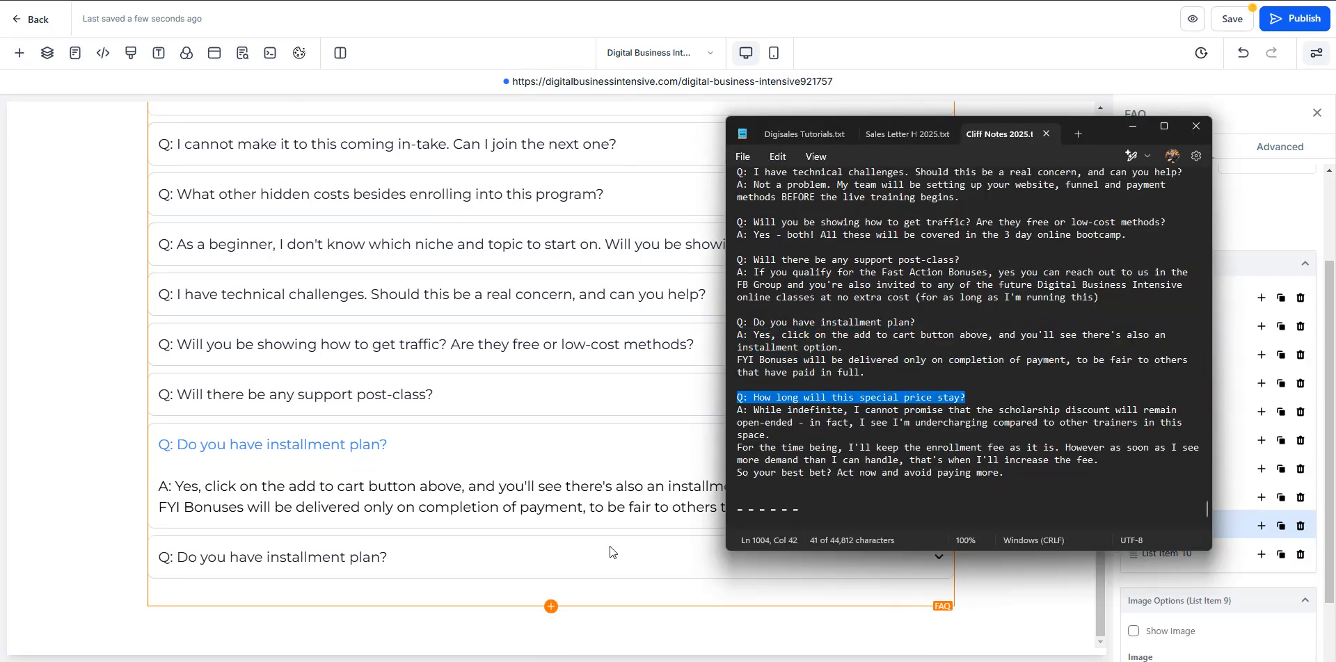
key("alt+Tab")
left_click(1181, 555)
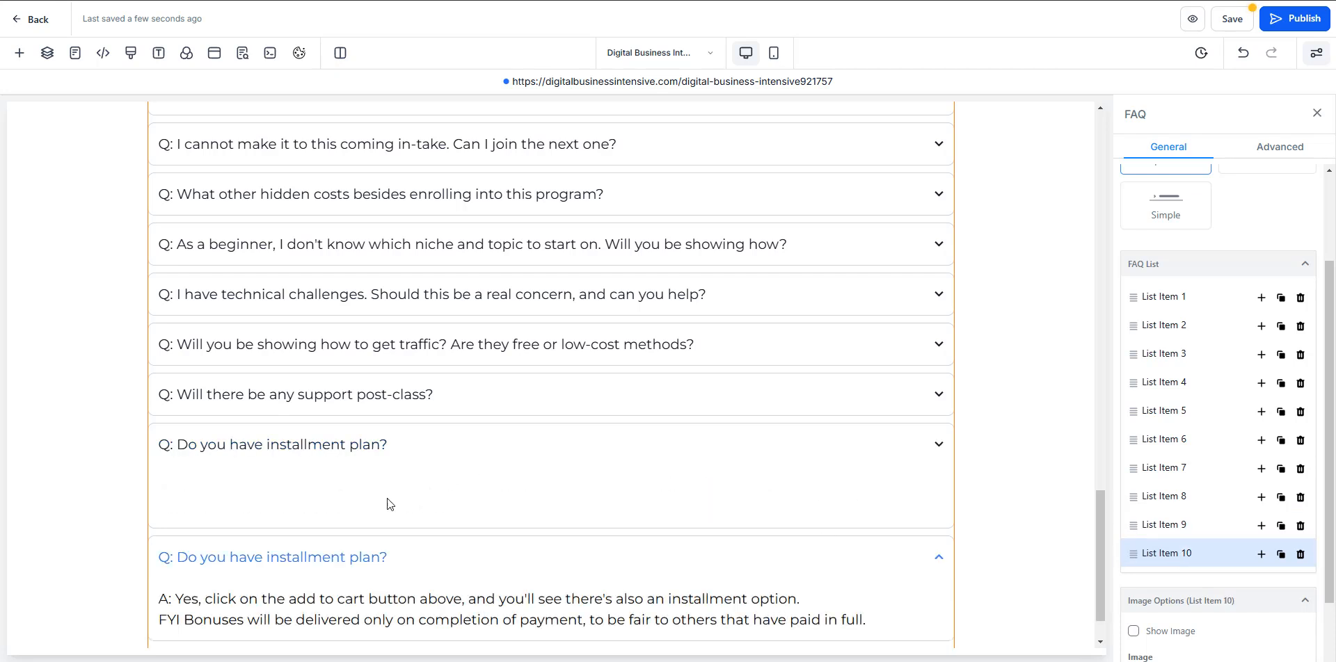
triple_click(353, 501)
key("ctrl+v")
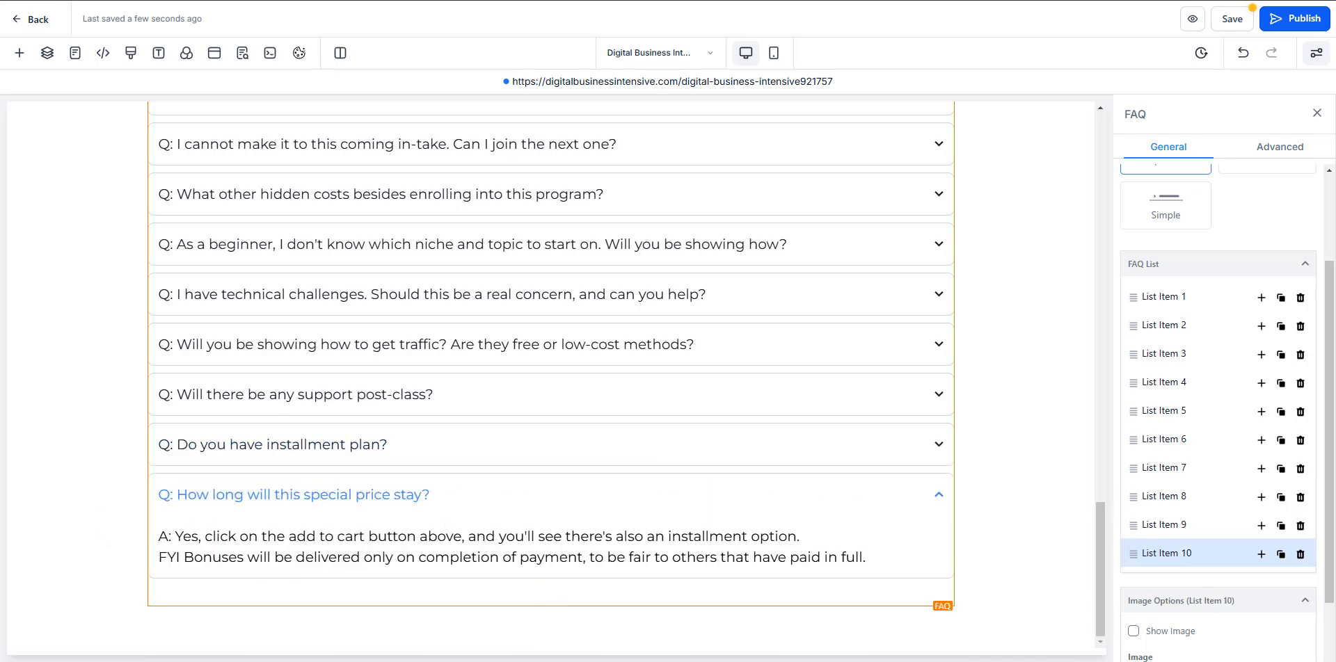
- Copy the full answer about the scholarship discount and enrollment fee from the notes and paste it over List Item 10's answer
key("alt+Tab")
left_click_drag(1023, 468, 705, 413)
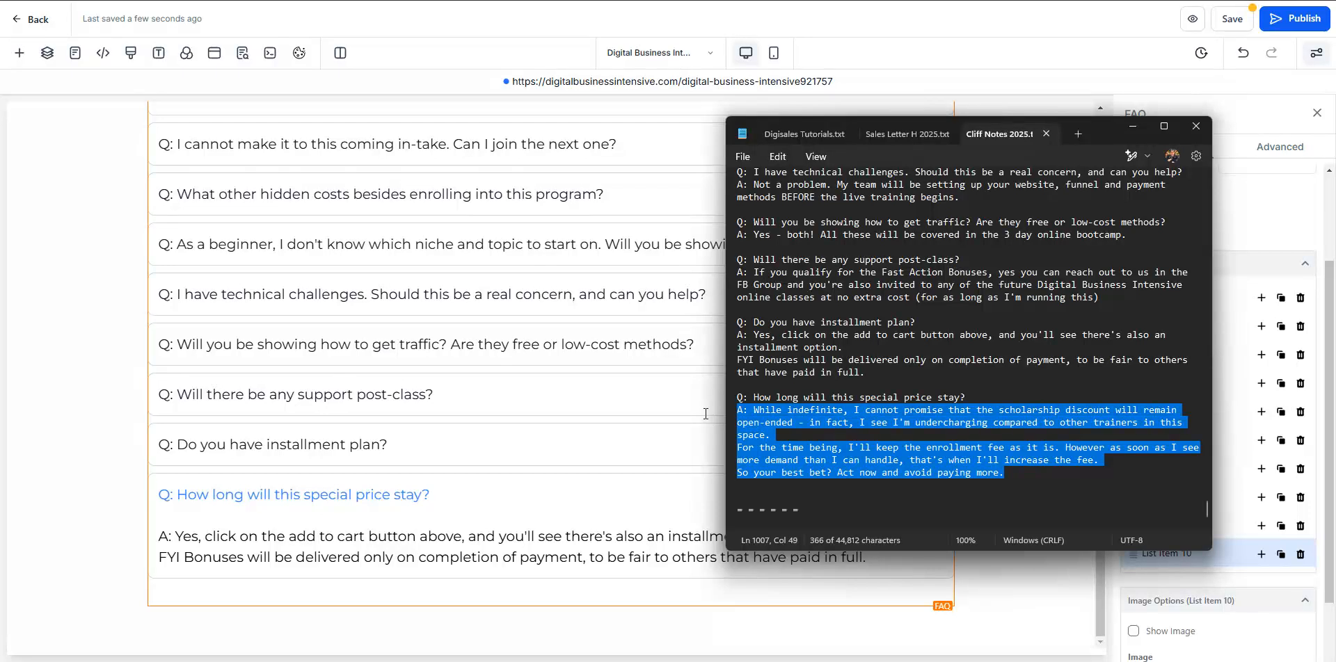
key("ctrl+c")
triple_click(396, 542)
key("ctrl+v")
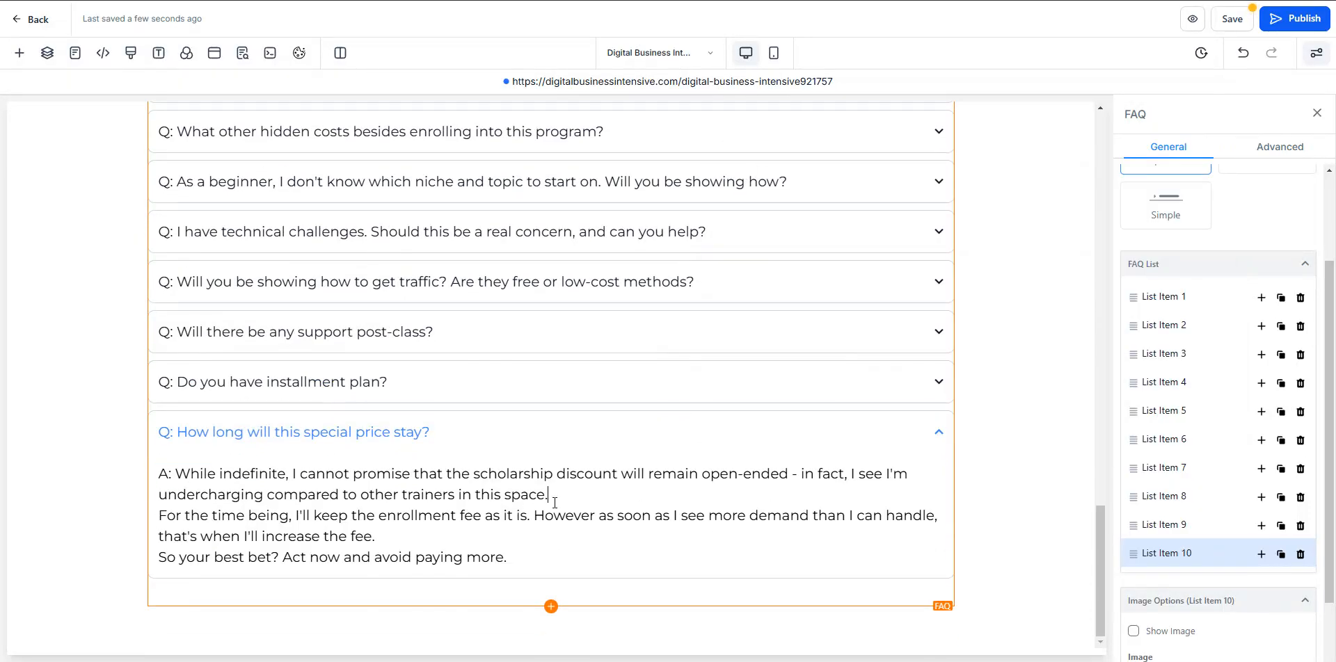
- Separate the three paragraphs of List Item 10's answer with blank lines after "in this space." and "increase the fee."
key("Return")
left_click(485, 551)
key("Return")
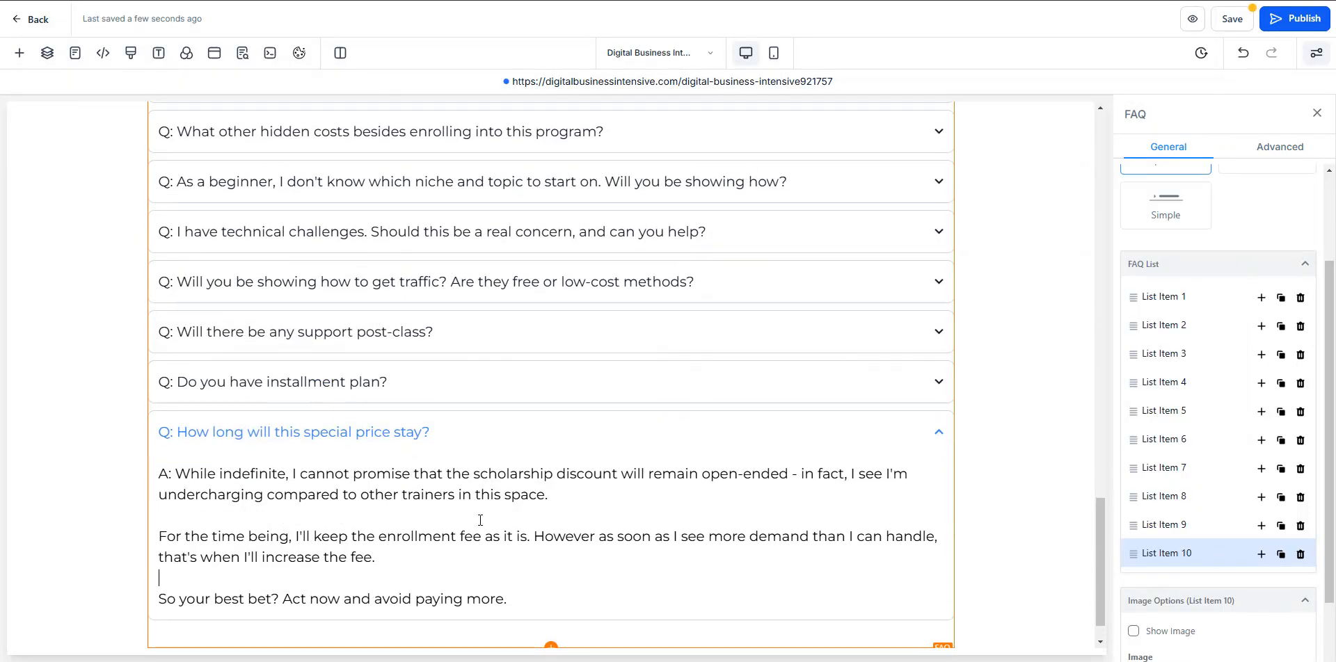
left_click(133, 437)
- Check the end of the notes for any remaining FAQ entries and put the notes window away
scroll(132, 437, "down", 1)
key("alt+Tab")
left_click(928, 480)
key("Down")
key("Down")
key("Down")
left_click(1130, 135)
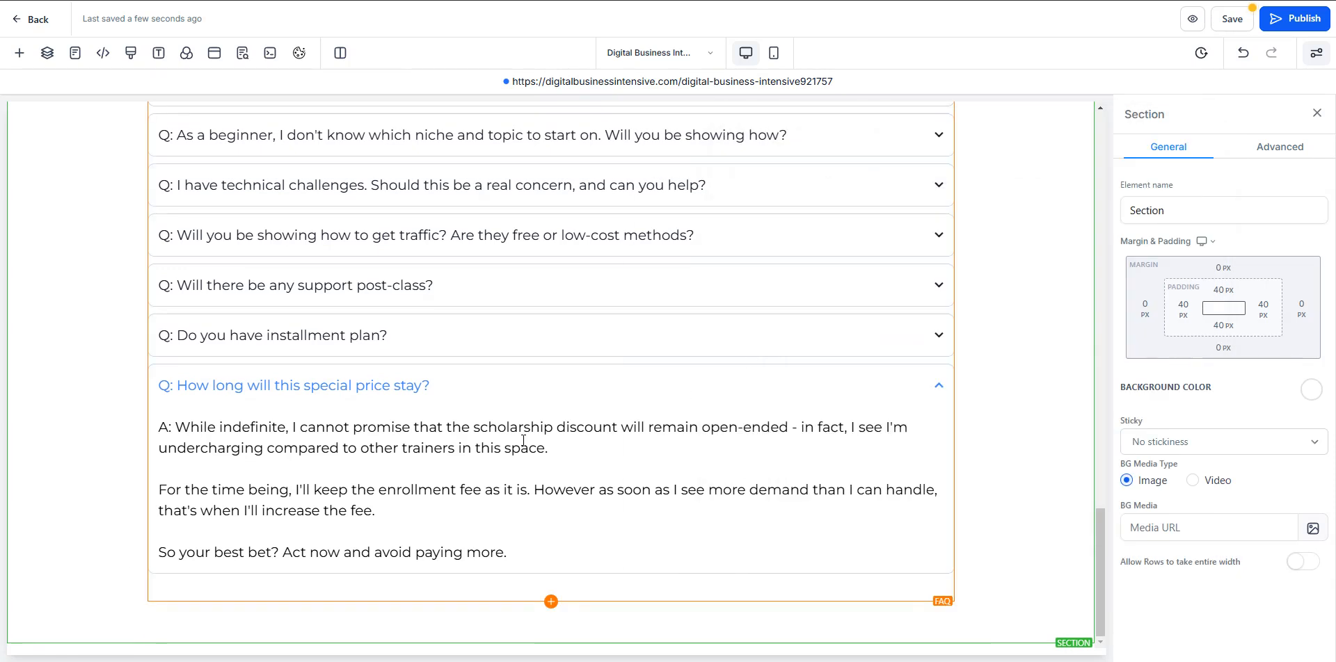
- Save the sales page and look over the finished FAQ list
left_click(1234, 20)
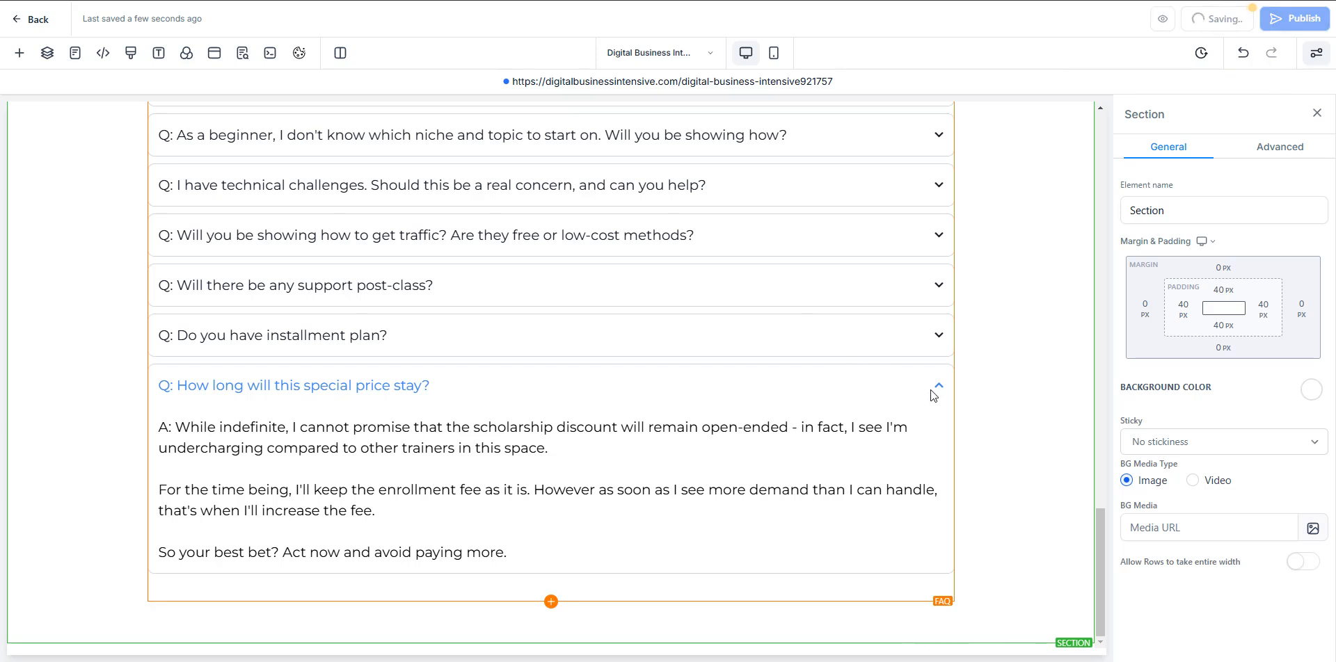
scroll(934, 396, "up", 3)
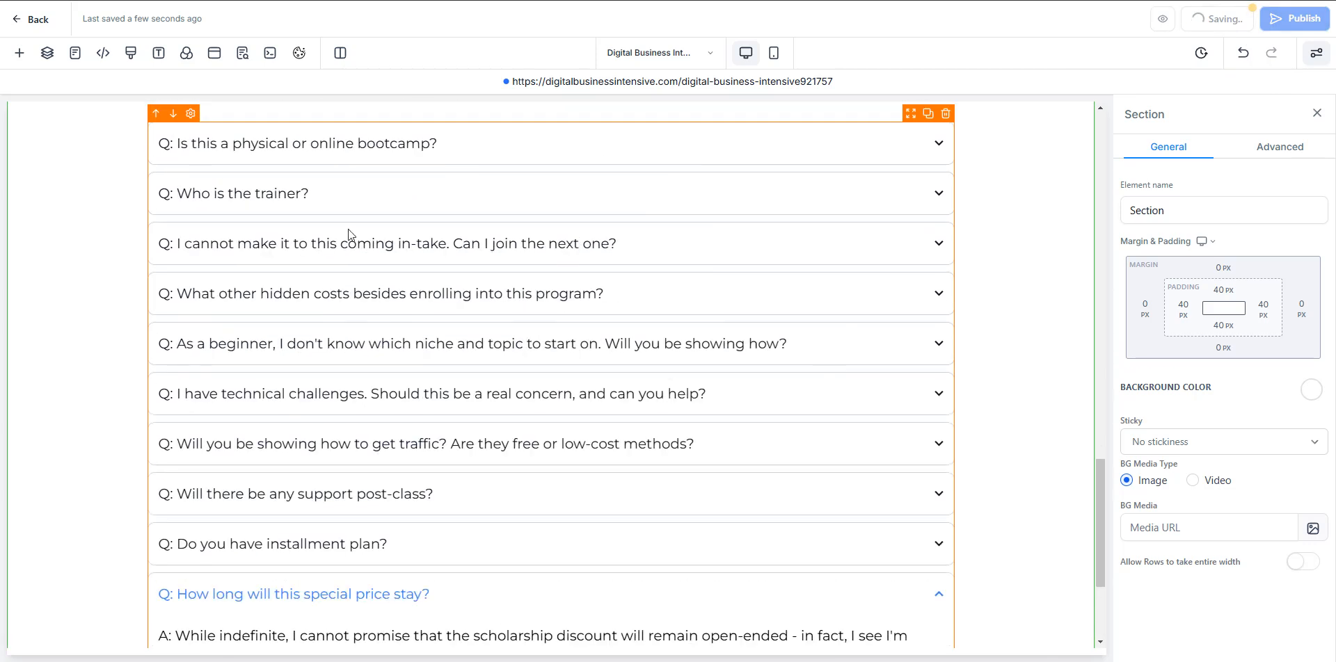
scroll(696, 375, "down", 3)
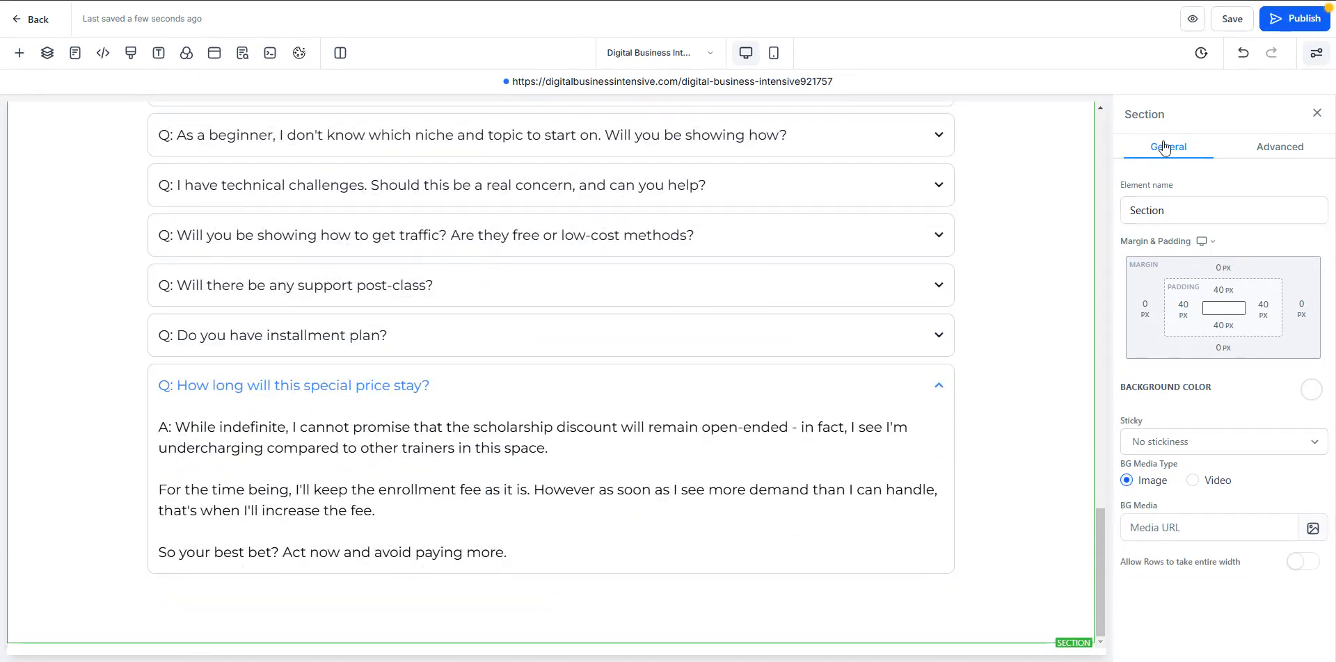
- Look over the FAQ list once more and publish the sales page
left_click(782, 307)
scroll(1181, 478, "down", 3)
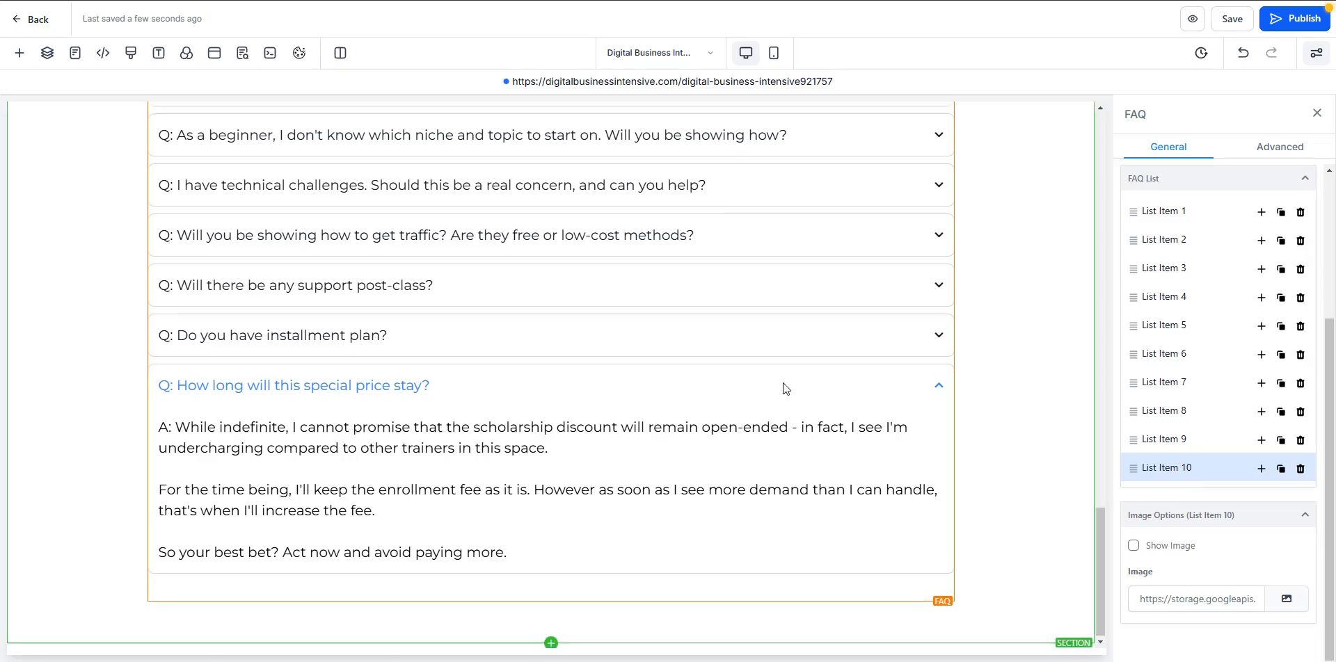
scroll(689, 371, "up", 3)
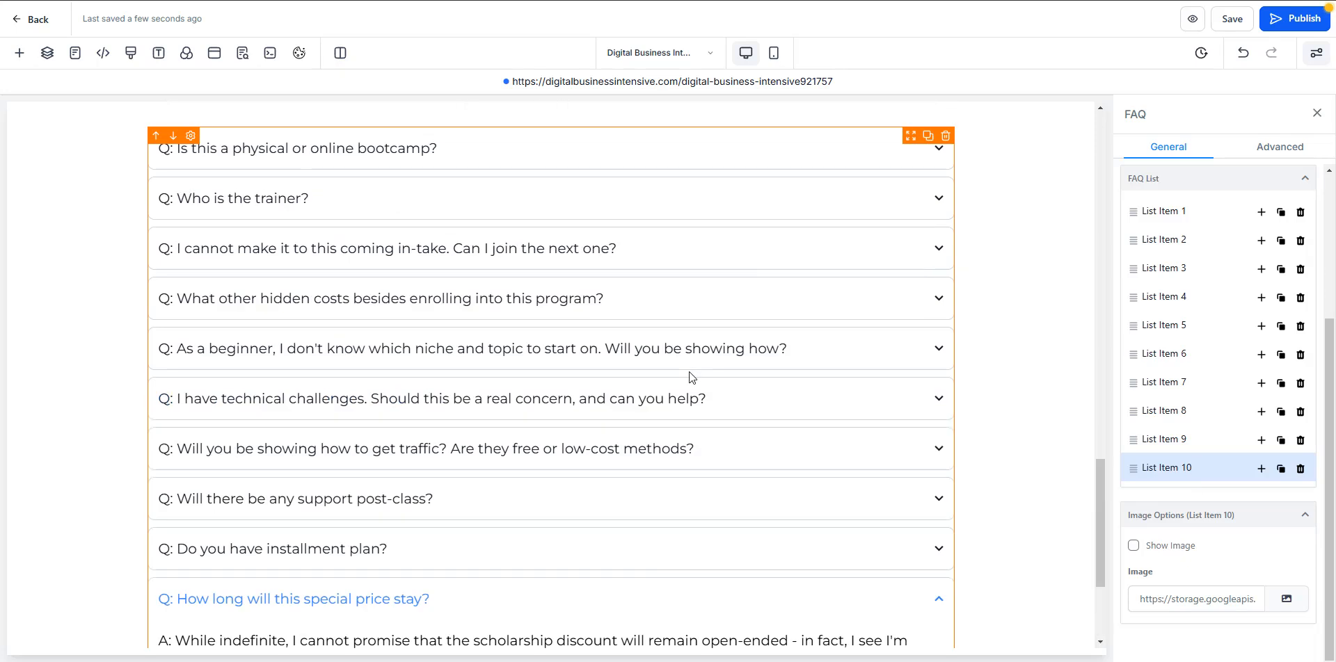
scroll(689, 373, "down", 1)
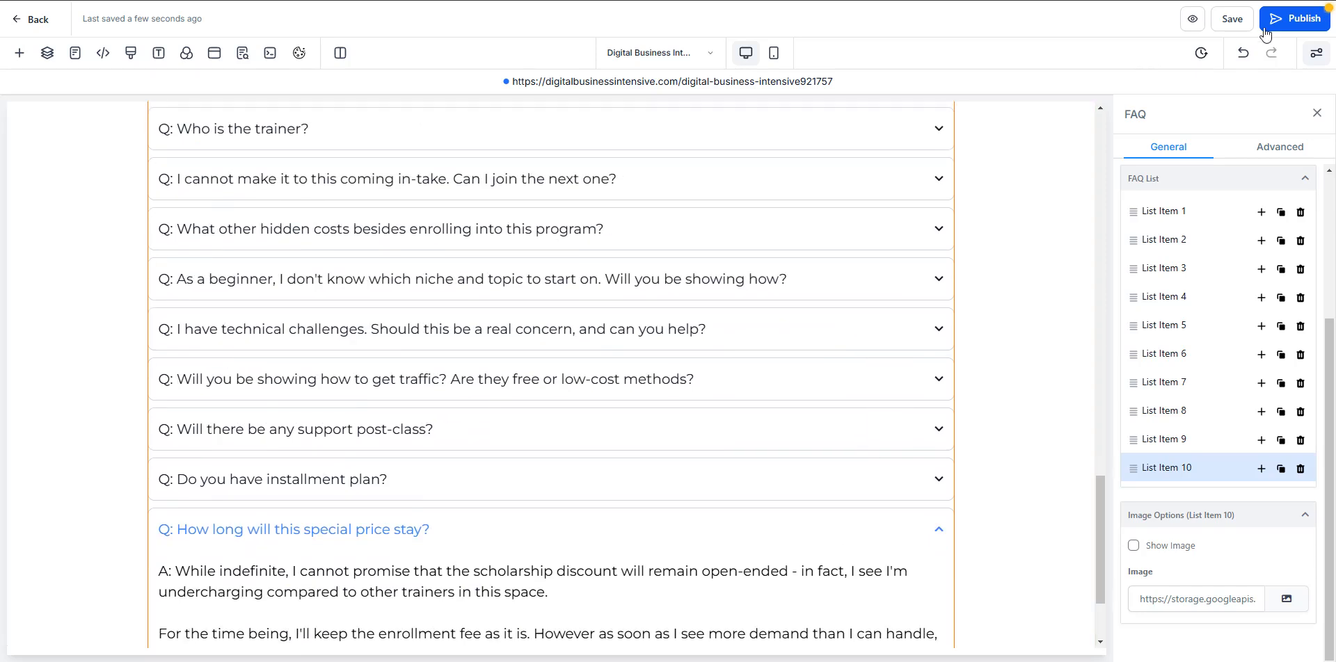
left_click(1263, 27)
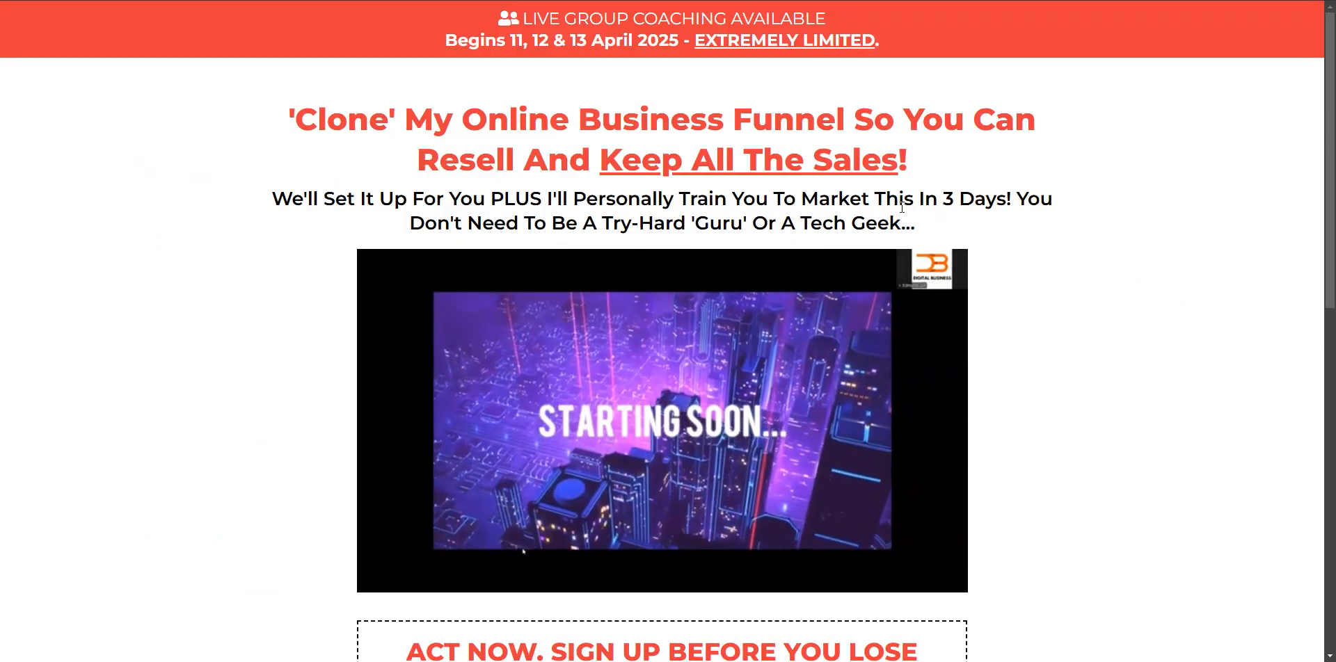
- Test the FAQ on the live sales page by expanding and collapsing the first three questions and the last one
scroll(1042, 326, "down", 20)
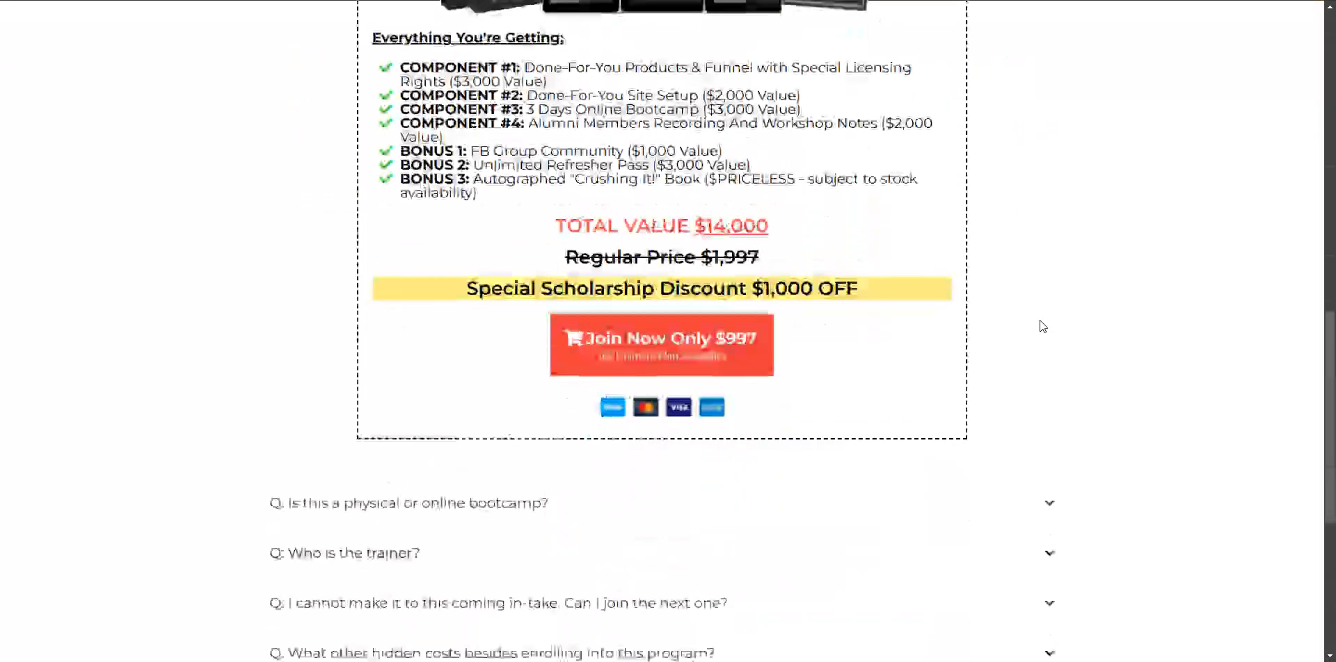
left_click(1048, 125)
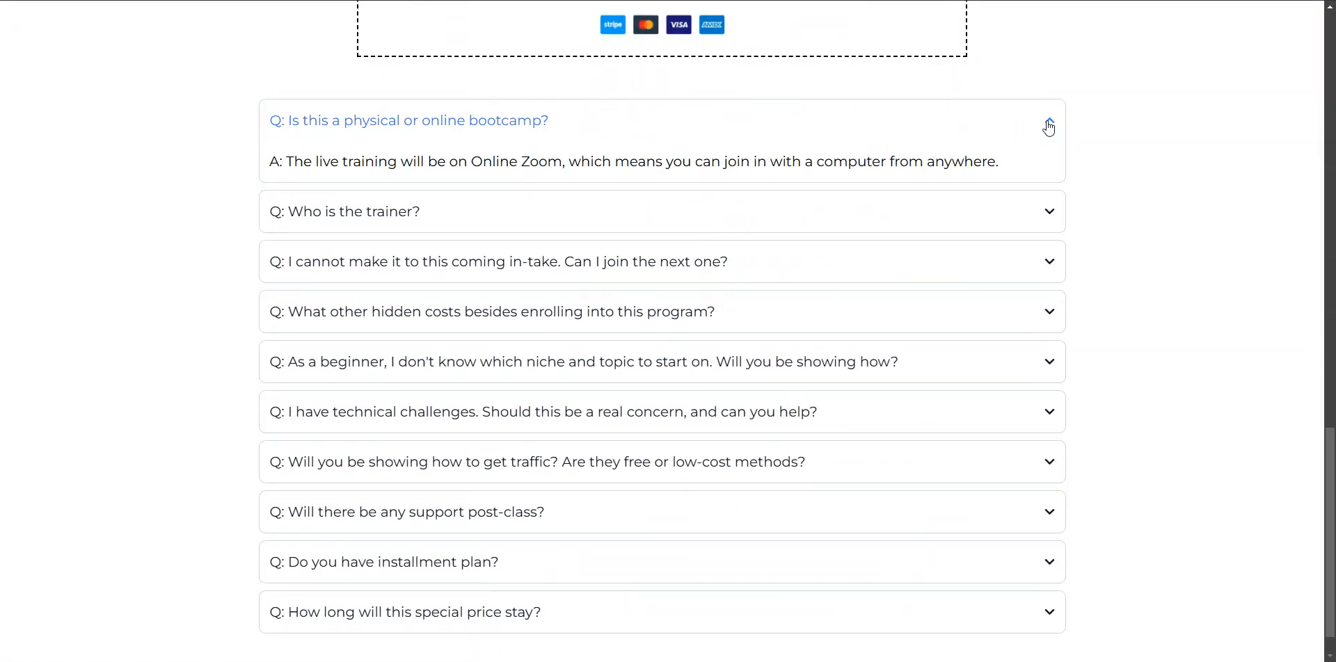
left_click(1048, 131)
left_click(1046, 173)
left_click(1047, 174)
left_click(1049, 222)
left_click(1049, 223)
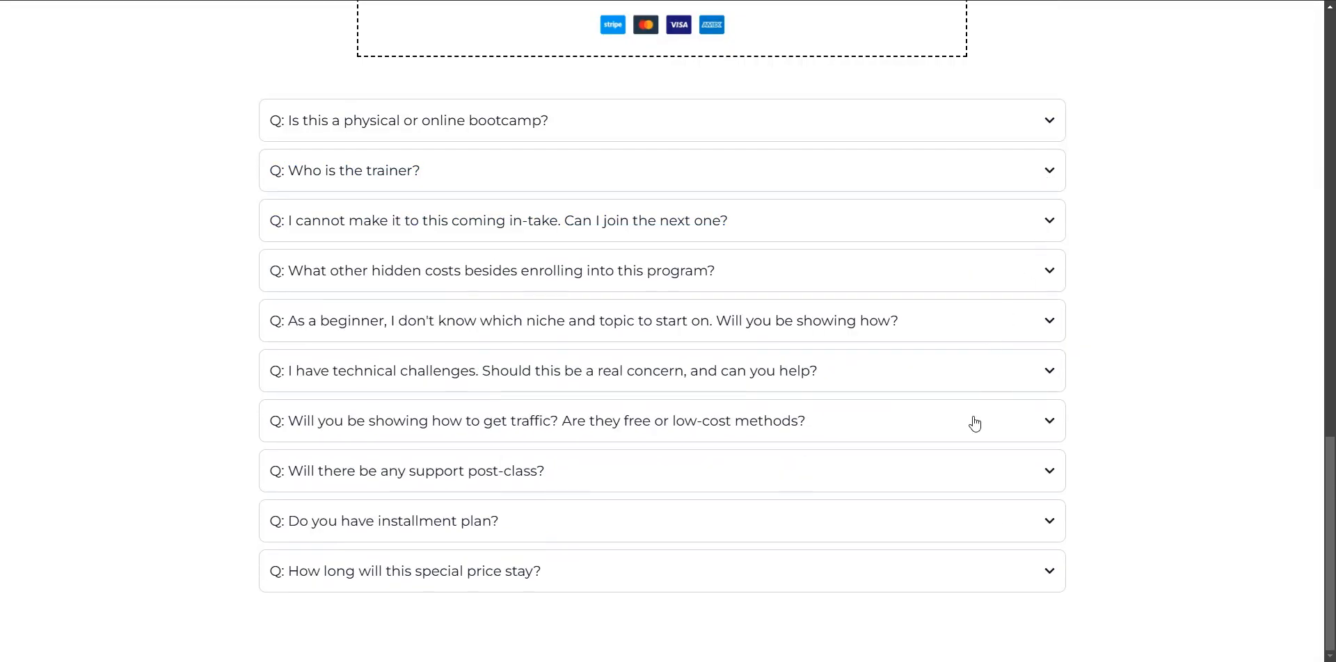
left_click(1054, 581)
left_click(1053, 581)
scroll(621, 617, "up", 2)
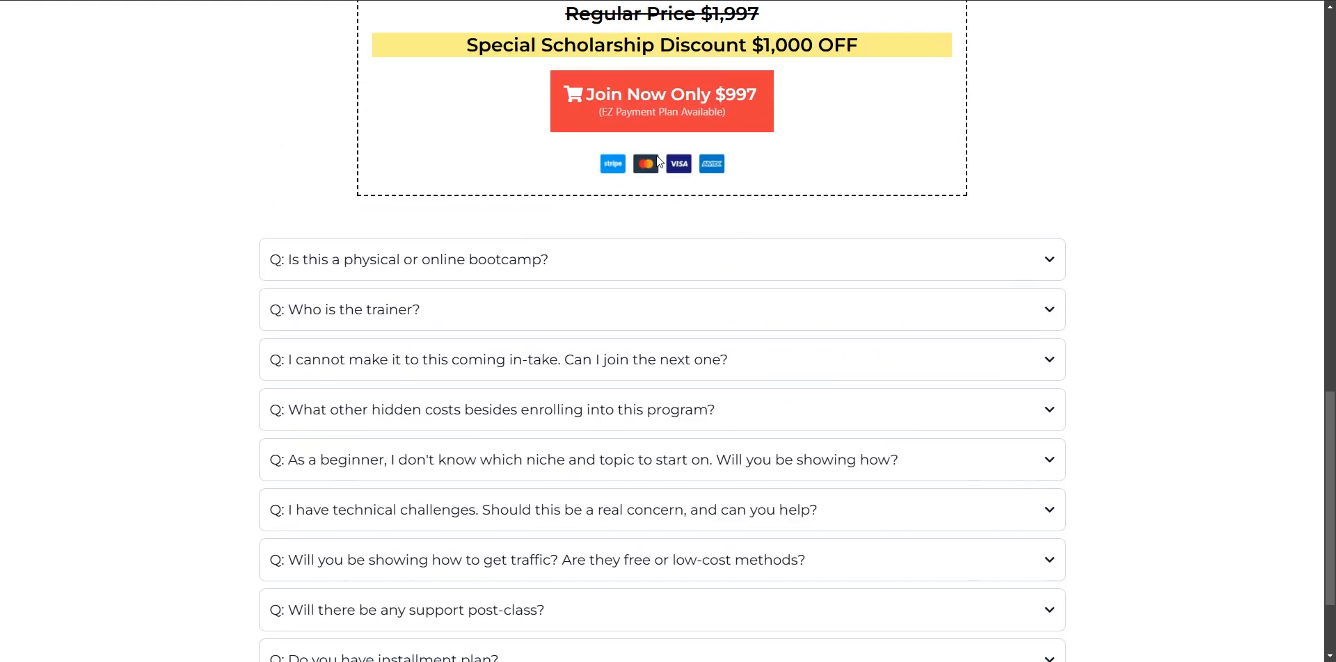
scroll(662, 148, "down", 2)
- Return to the page editor, duplicate the "Join Now Only $997" button and place the copy directly below the FAQ list
left_click(279, 2)
scroll(686, 320, "up", 3)
scroll(686, 320, "up", 2)
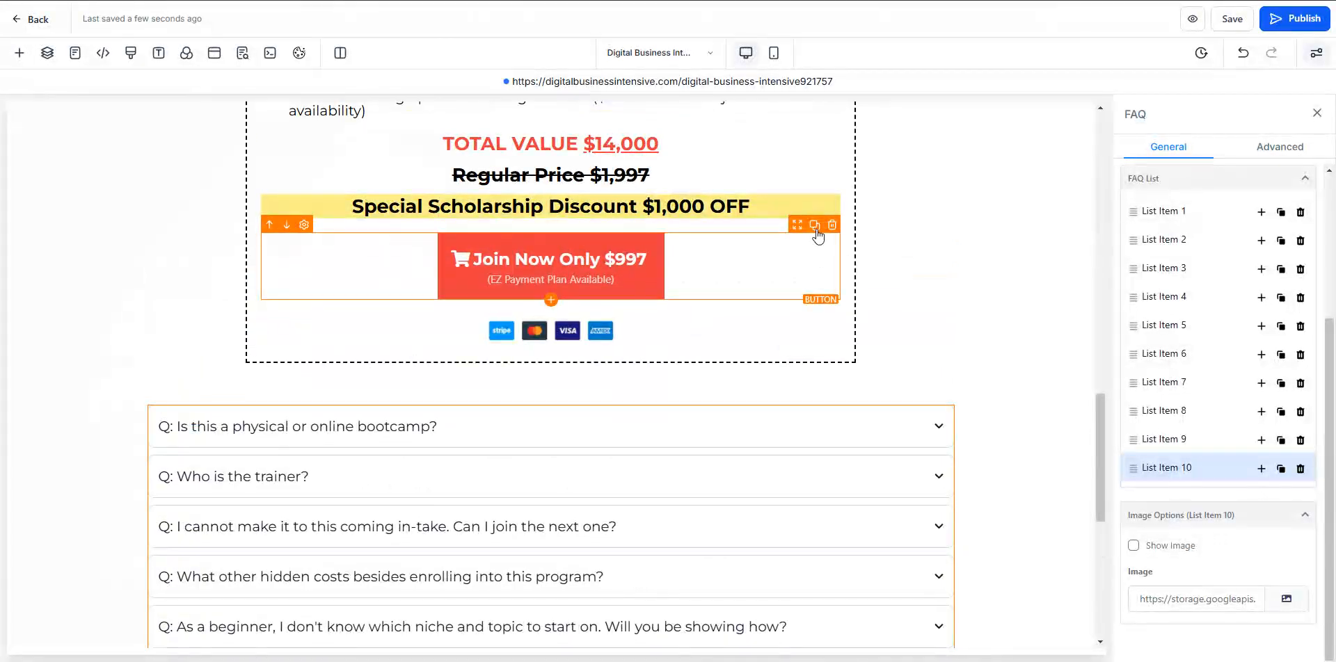
left_click(814, 225)
left_click_drag(797, 315, 671, 443)
scroll(672, 443, "down", 3)
left_click(172, 184)
- Duplicate the payment logos image and place the copy beneath the new "Join Now Only $997" button under the FAQ list
scroll(341, 473, "down", 5)
scroll(390, 443, "up", 6)
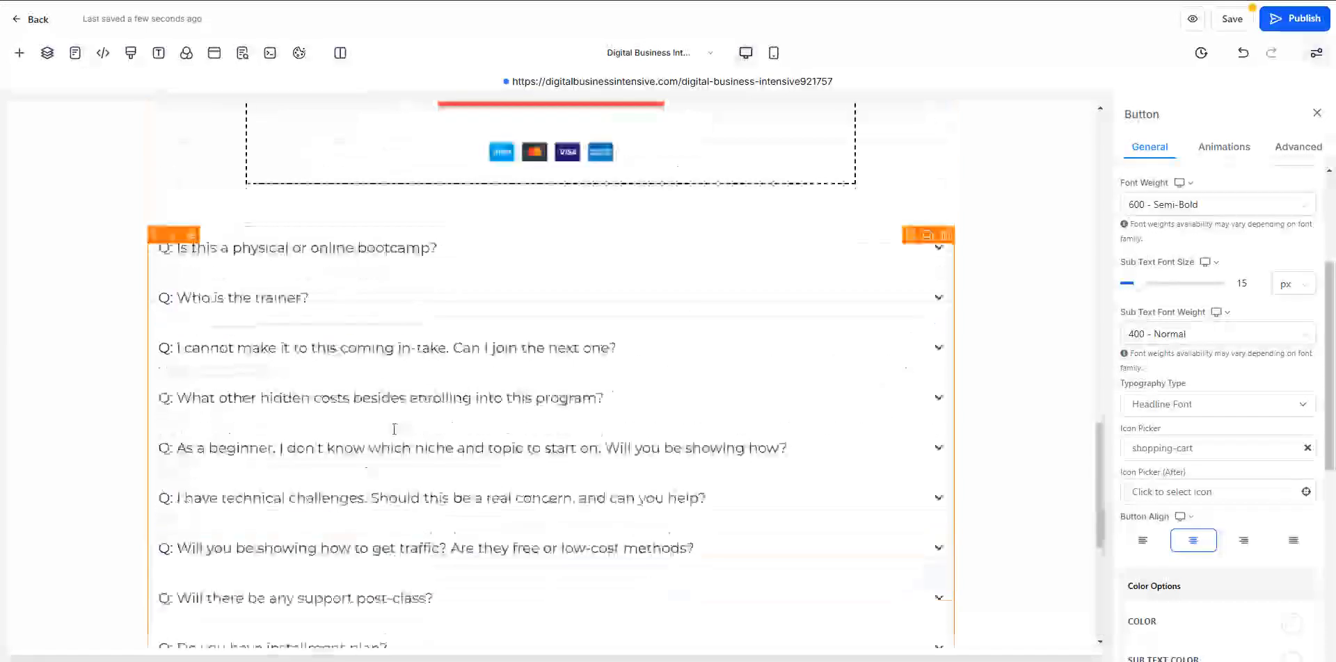
left_click_drag(821, 180, 690, 445)
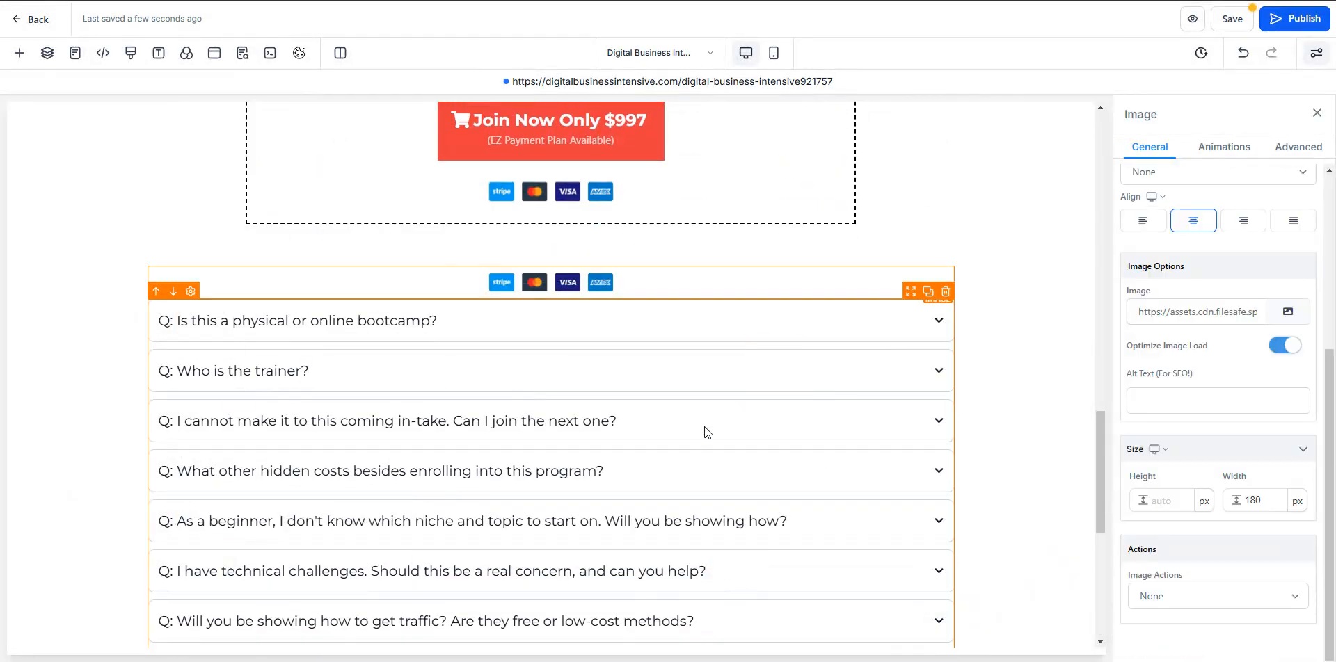
left_click(173, 259)
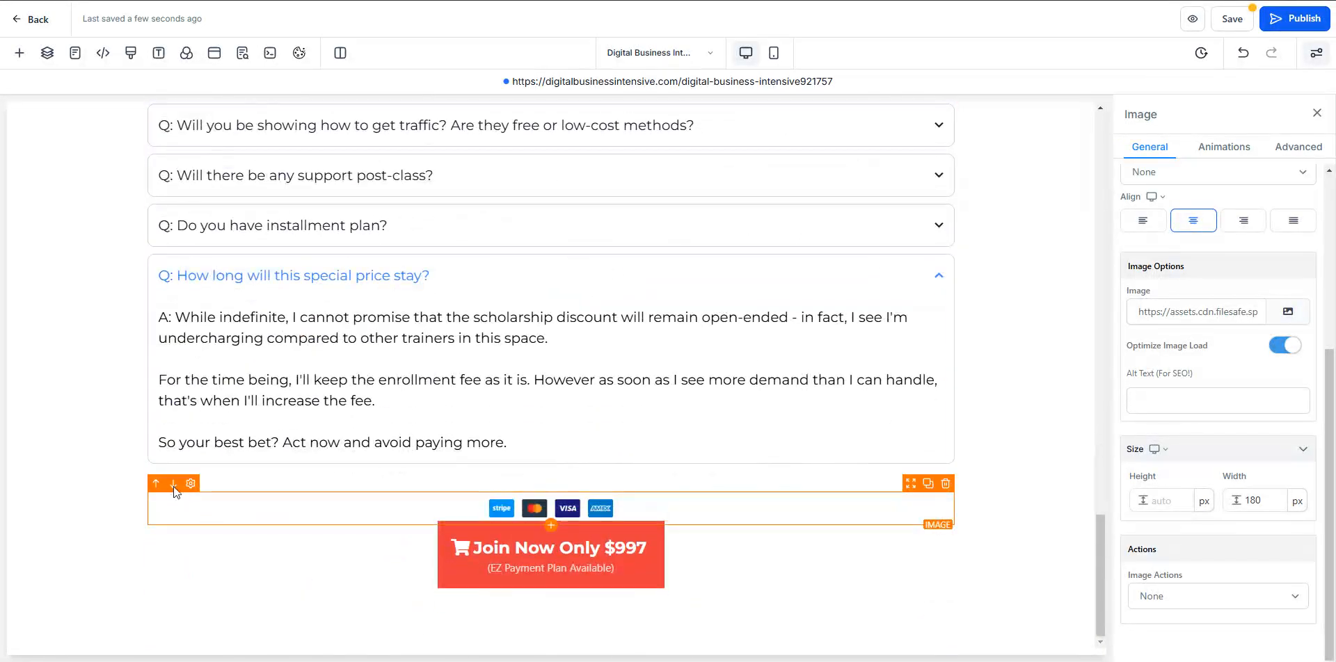
left_click(174, 492)
left_click(998, 453)
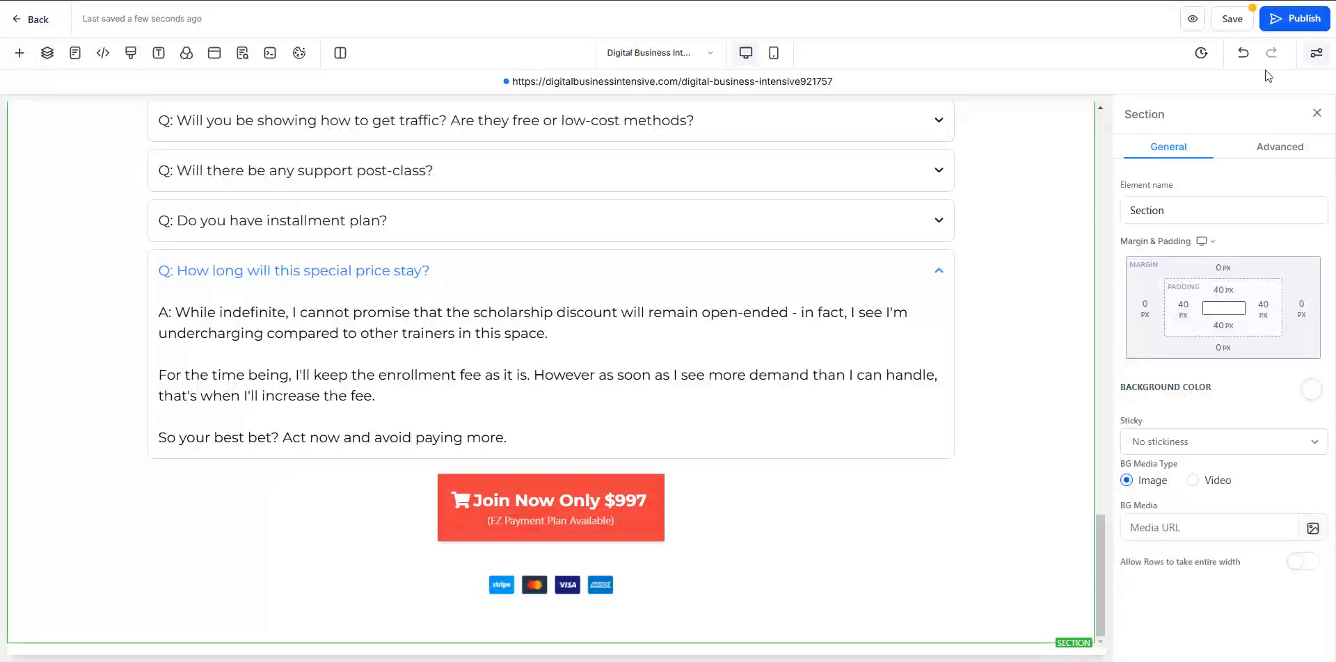